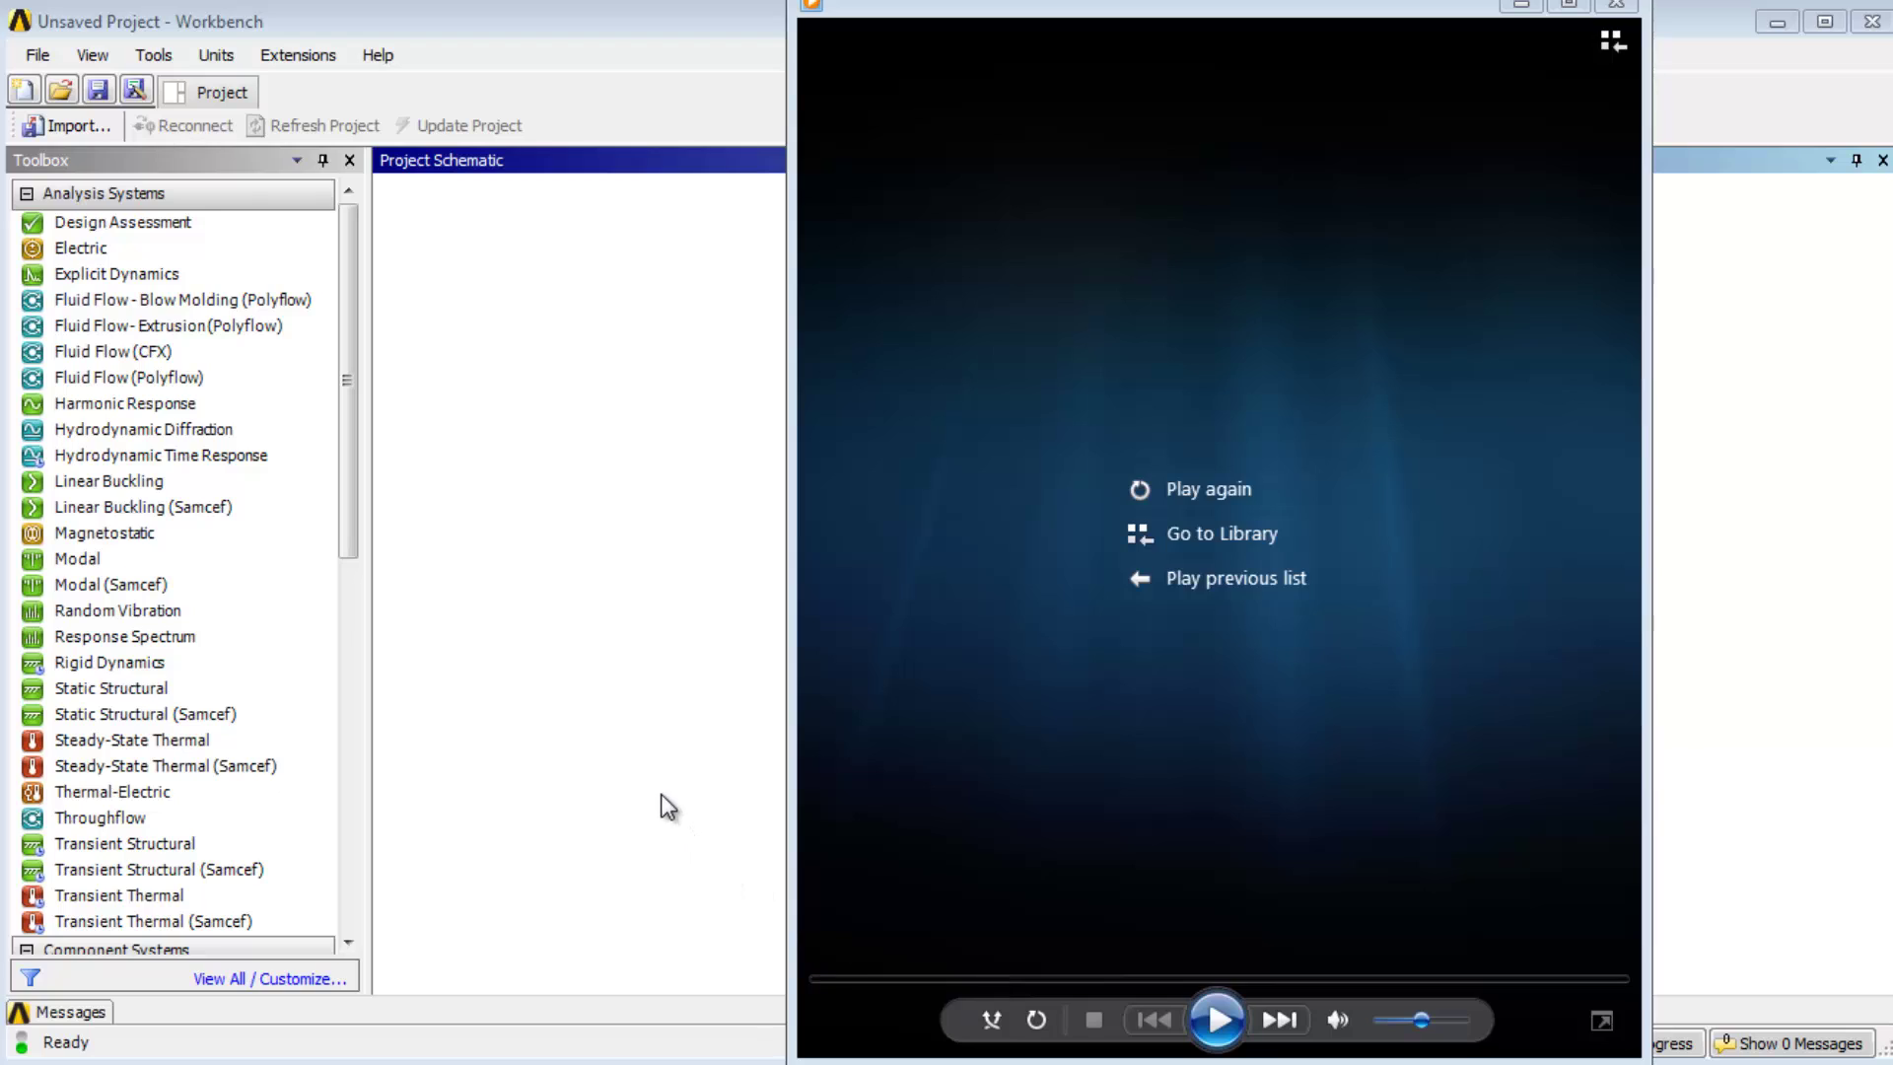
Add a Fluid Flow (Polyflow) analysis system to the project schematic and import the mesh file instanet.msh into it
{"action": "left_click", "coordinate": [662, 801]}
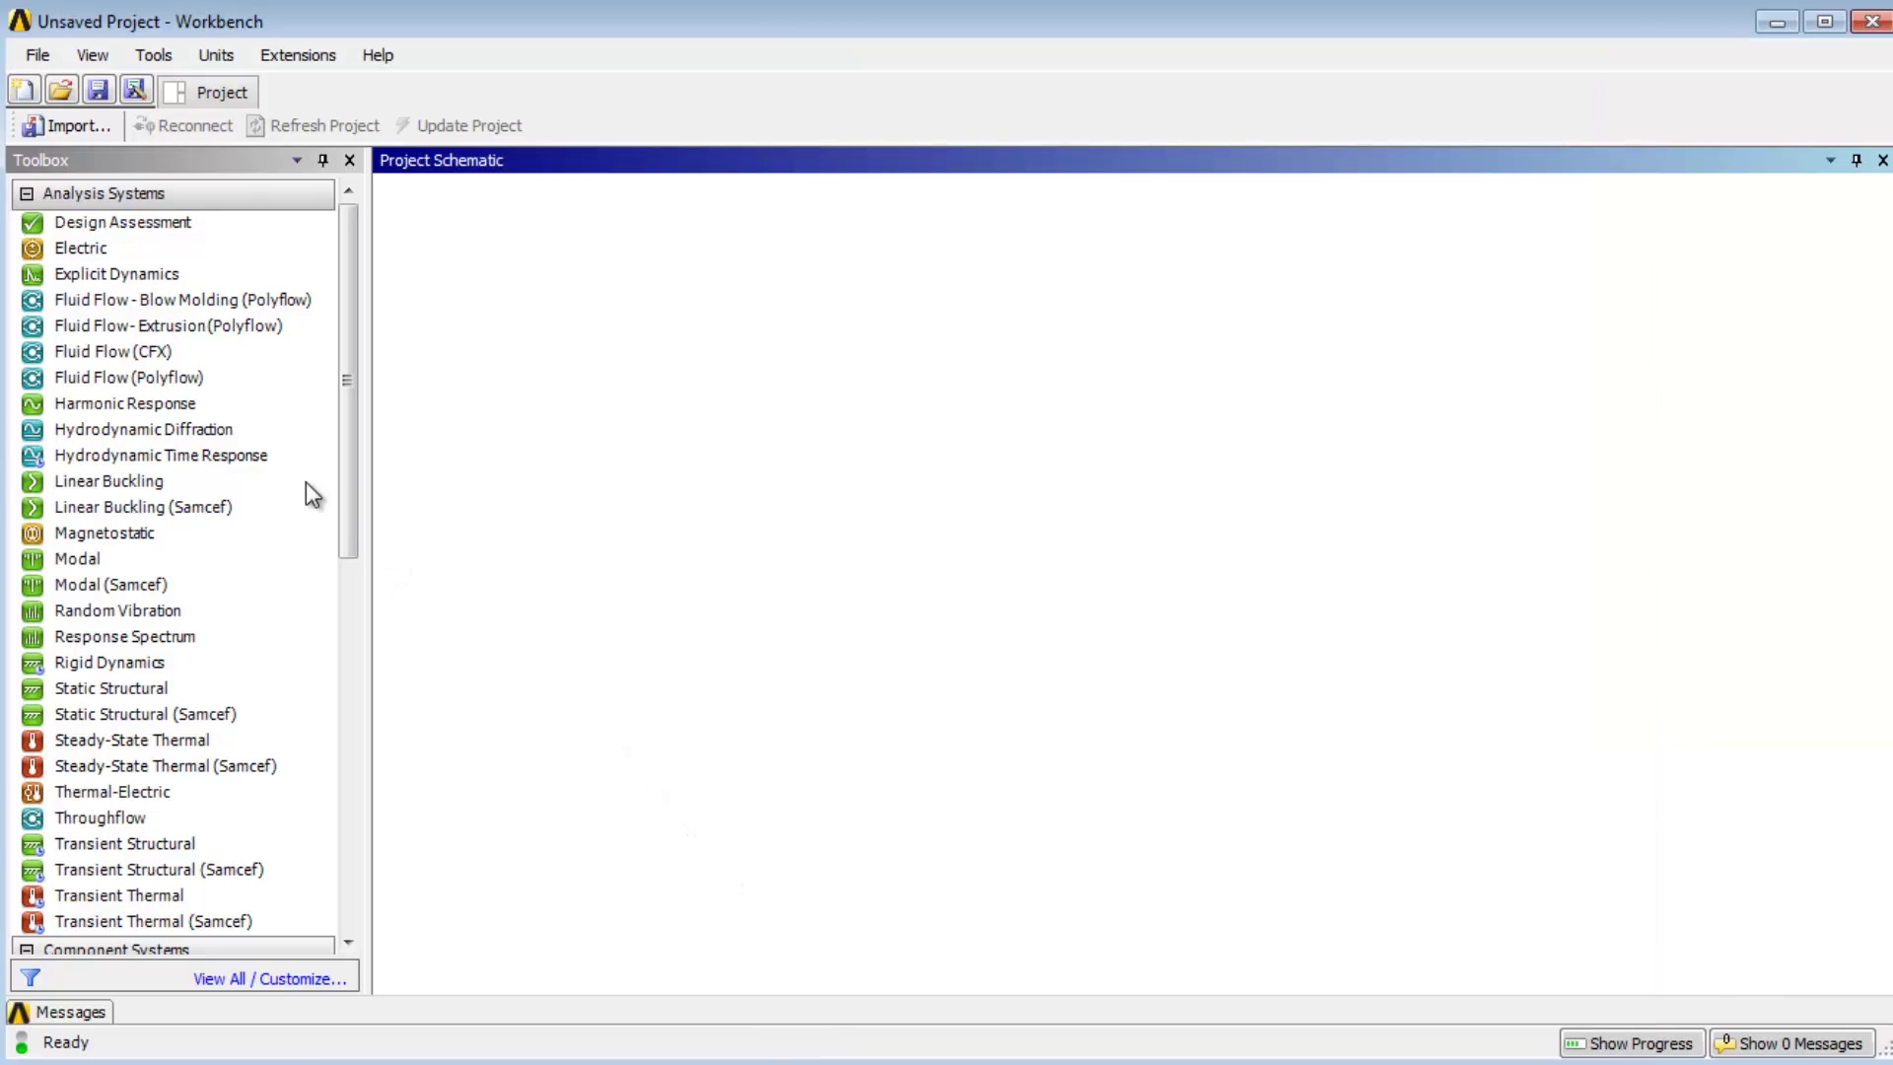
{"action": "left_click_drag", "start_coordinate": [172, 376], "coordinate": [485, 340]}
{"action": "left_click", "coordinate": [522, 333]}
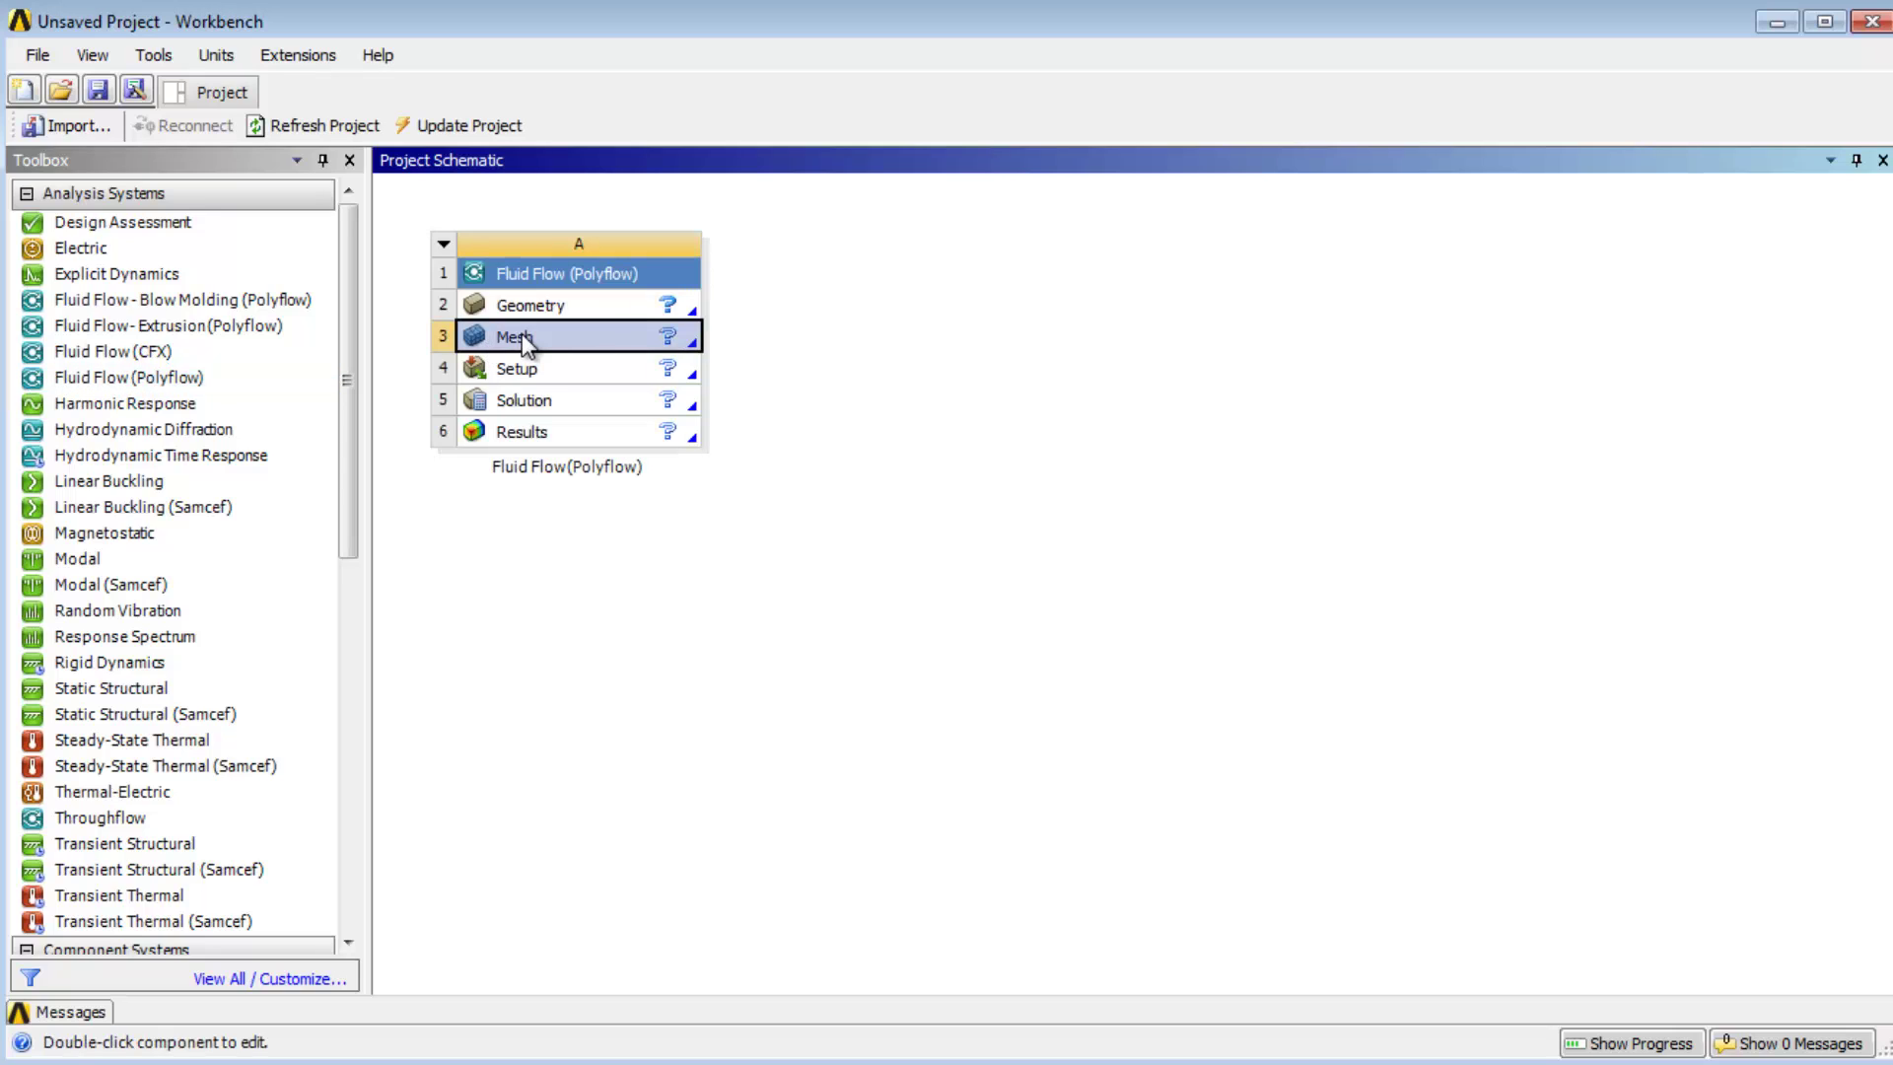
{"action": "right_click", "coordinate": [523, 333]}
{"action": "mouse_move", "coordinate": [722, 383]}
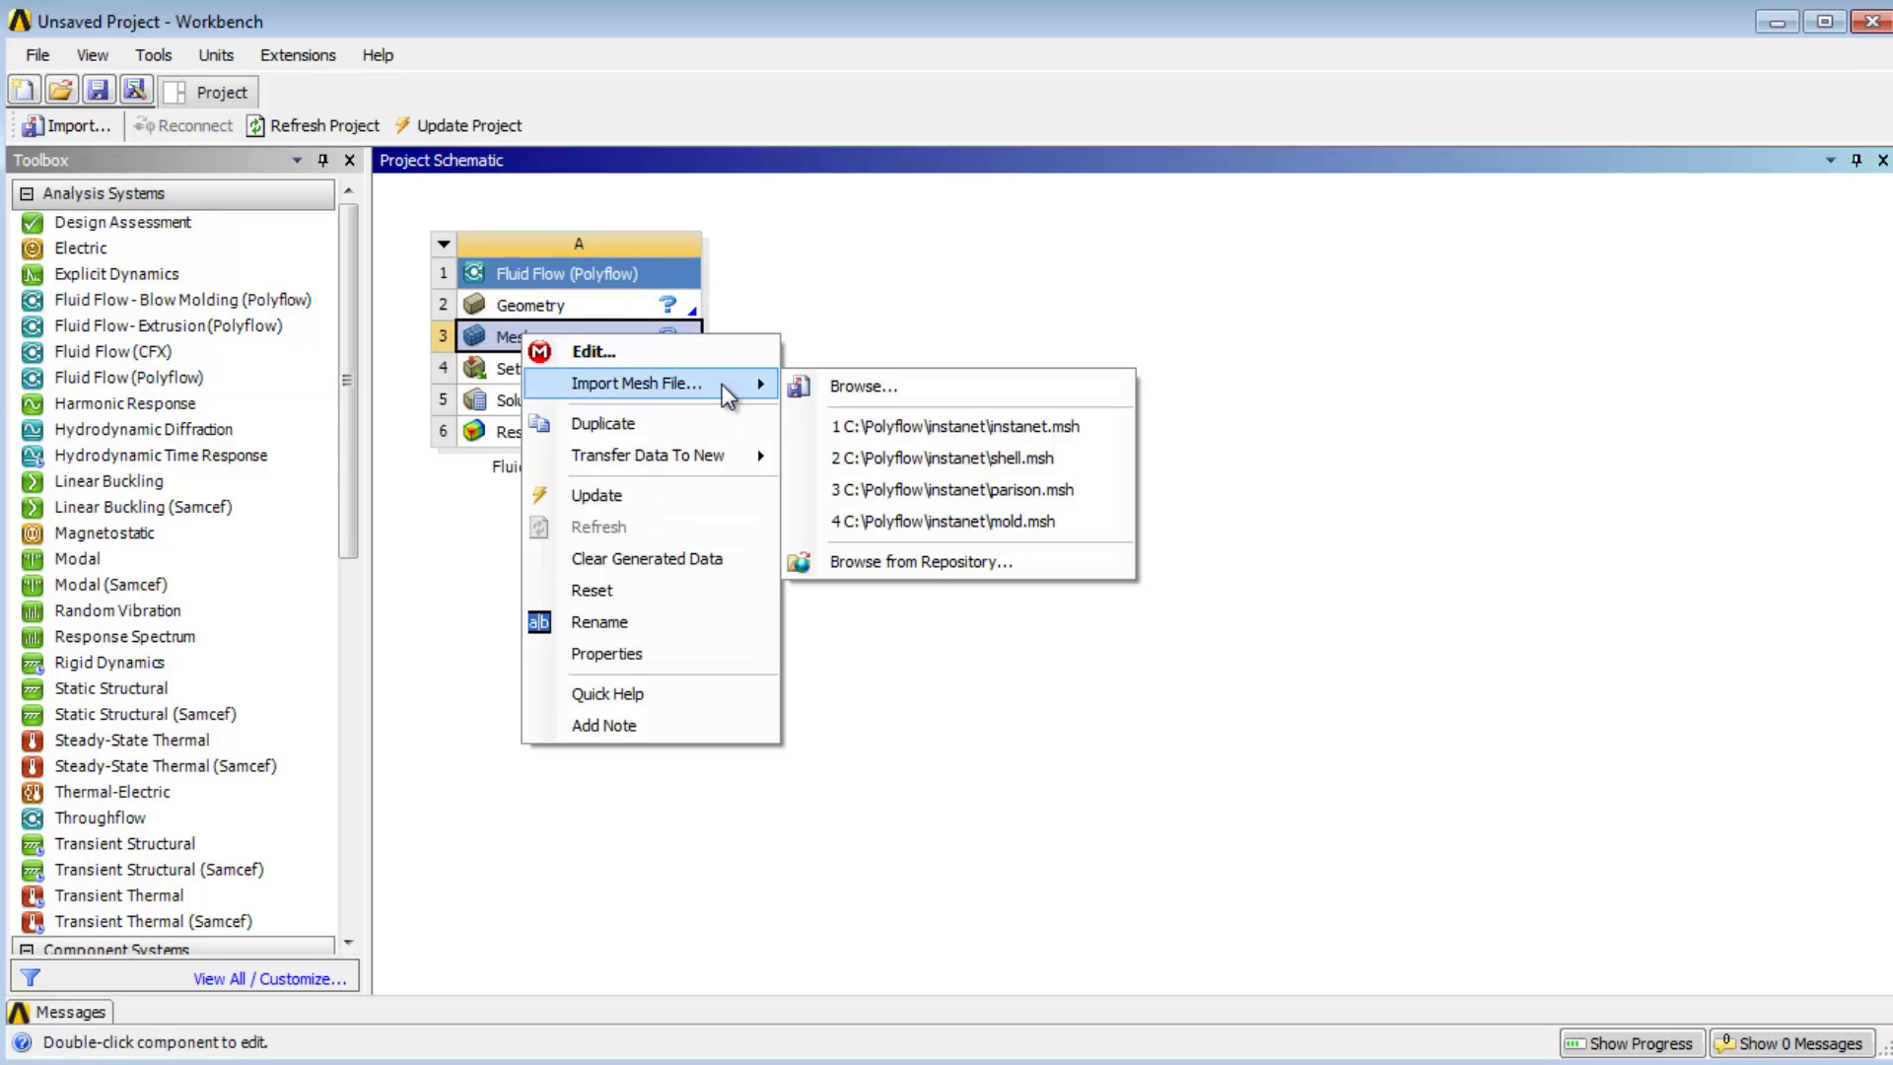
{"action": "left_click", "coordinate": [885, 426]}
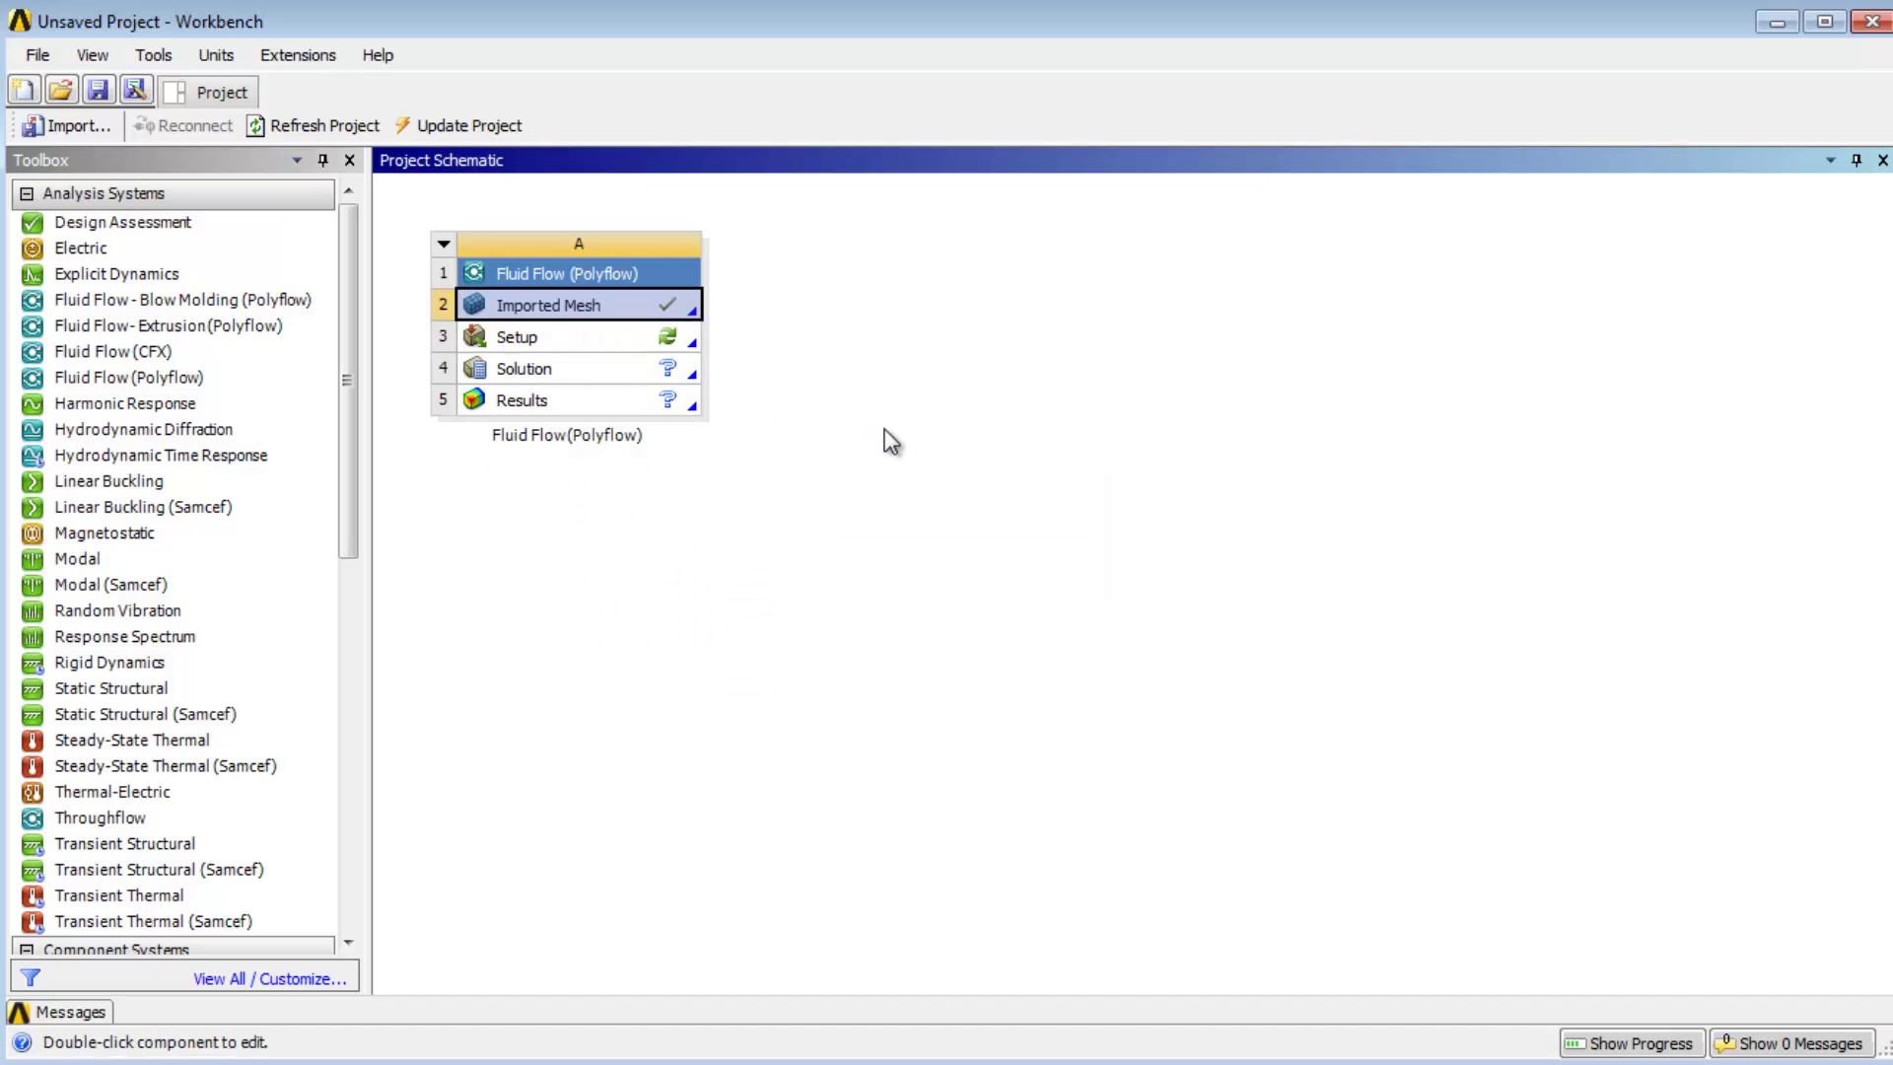
Open the Polyflow system's Setup in Polydata and show the coordinate axes to check their orientation on the model
{"action": "left_click", "coordinate": [528, 338]}
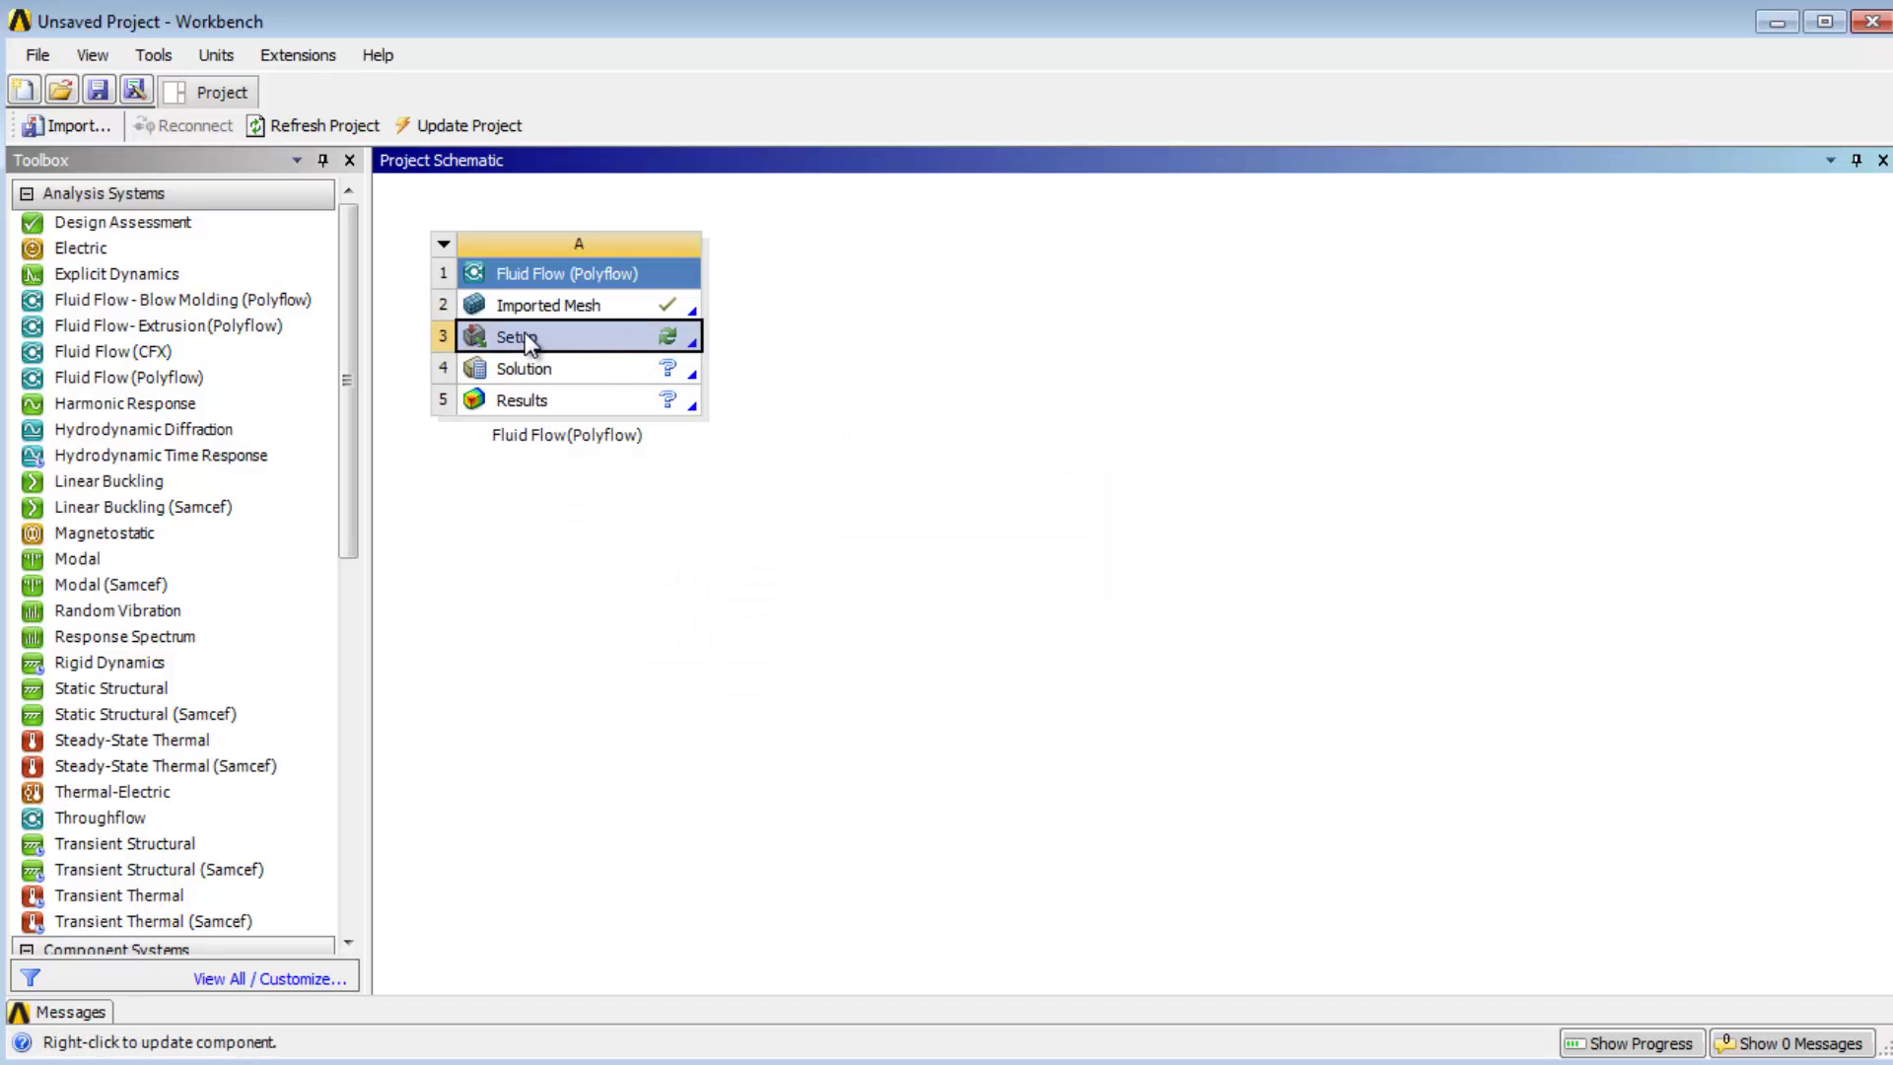
{"action": "double_click", "coordinate": [525, 336]}
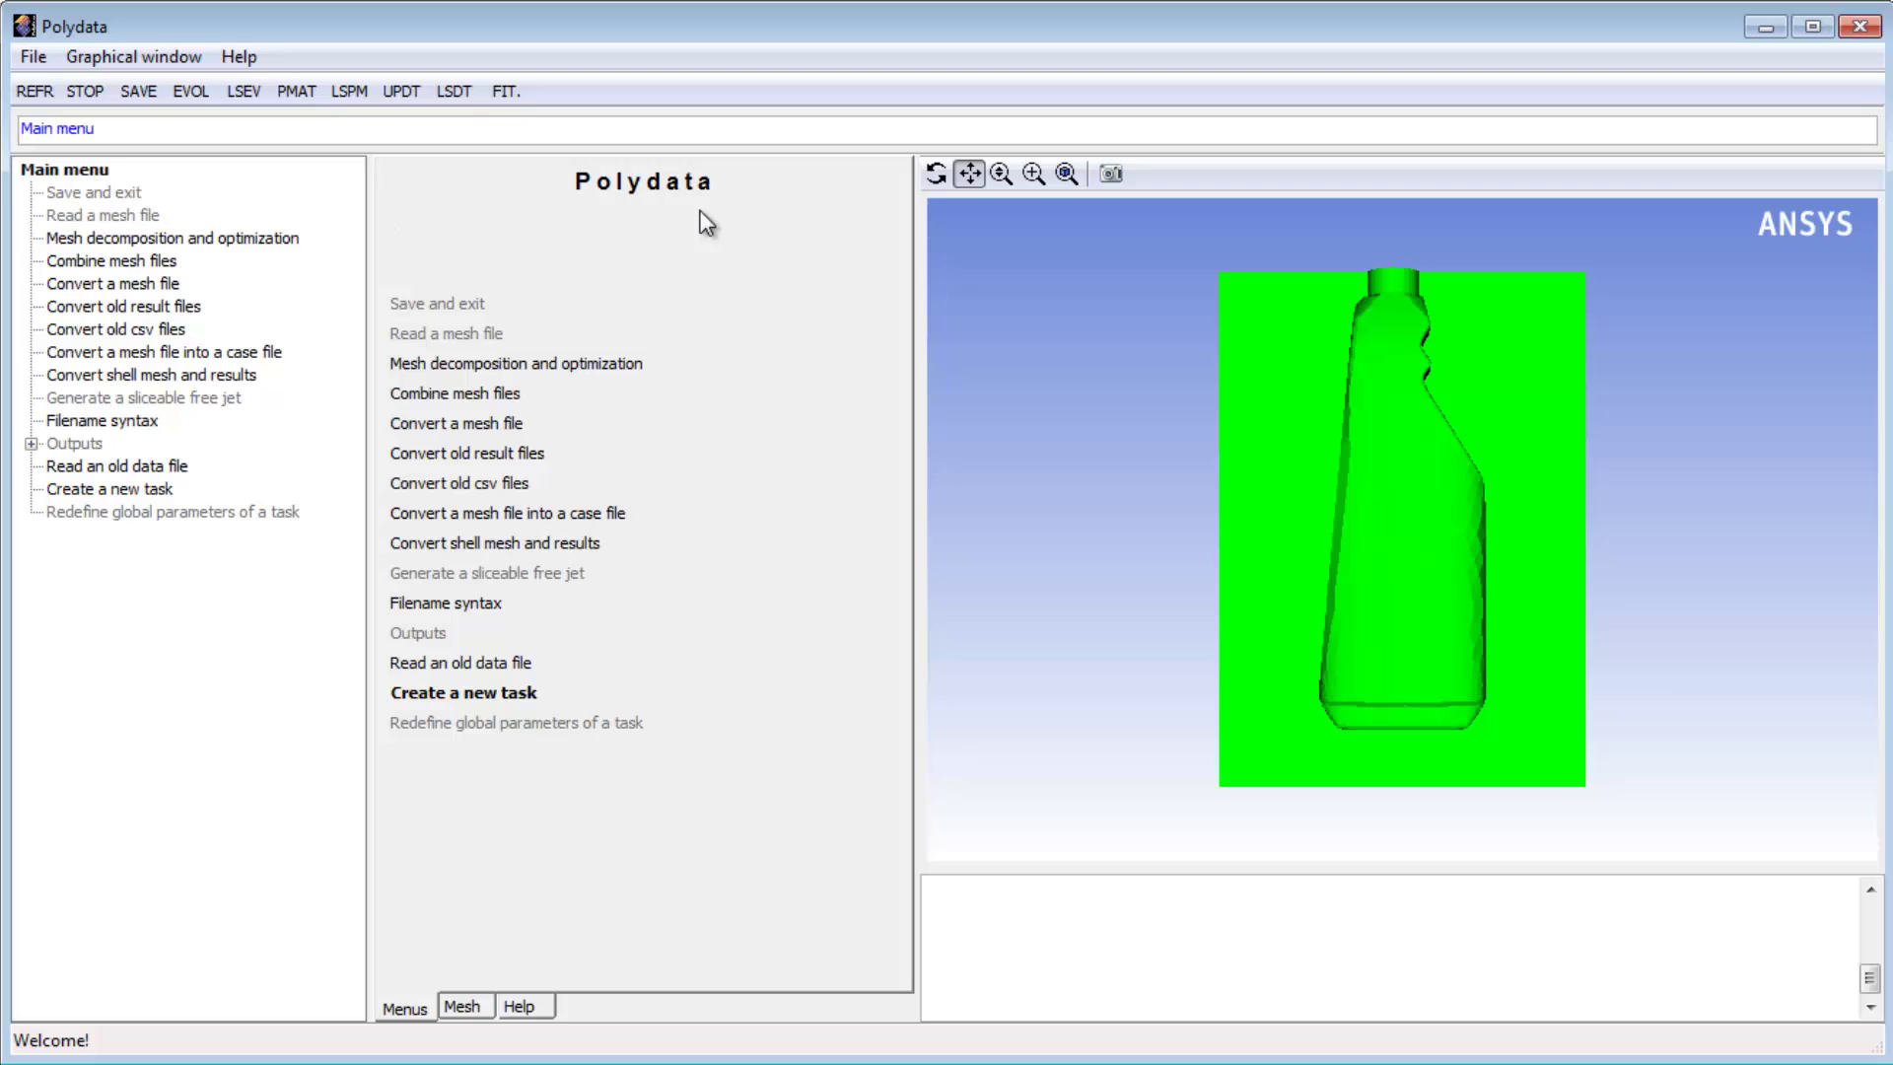
{"action": "left_click_drag", "start_coordinate": [1554, 495], "coordinate": [1294, 627]}
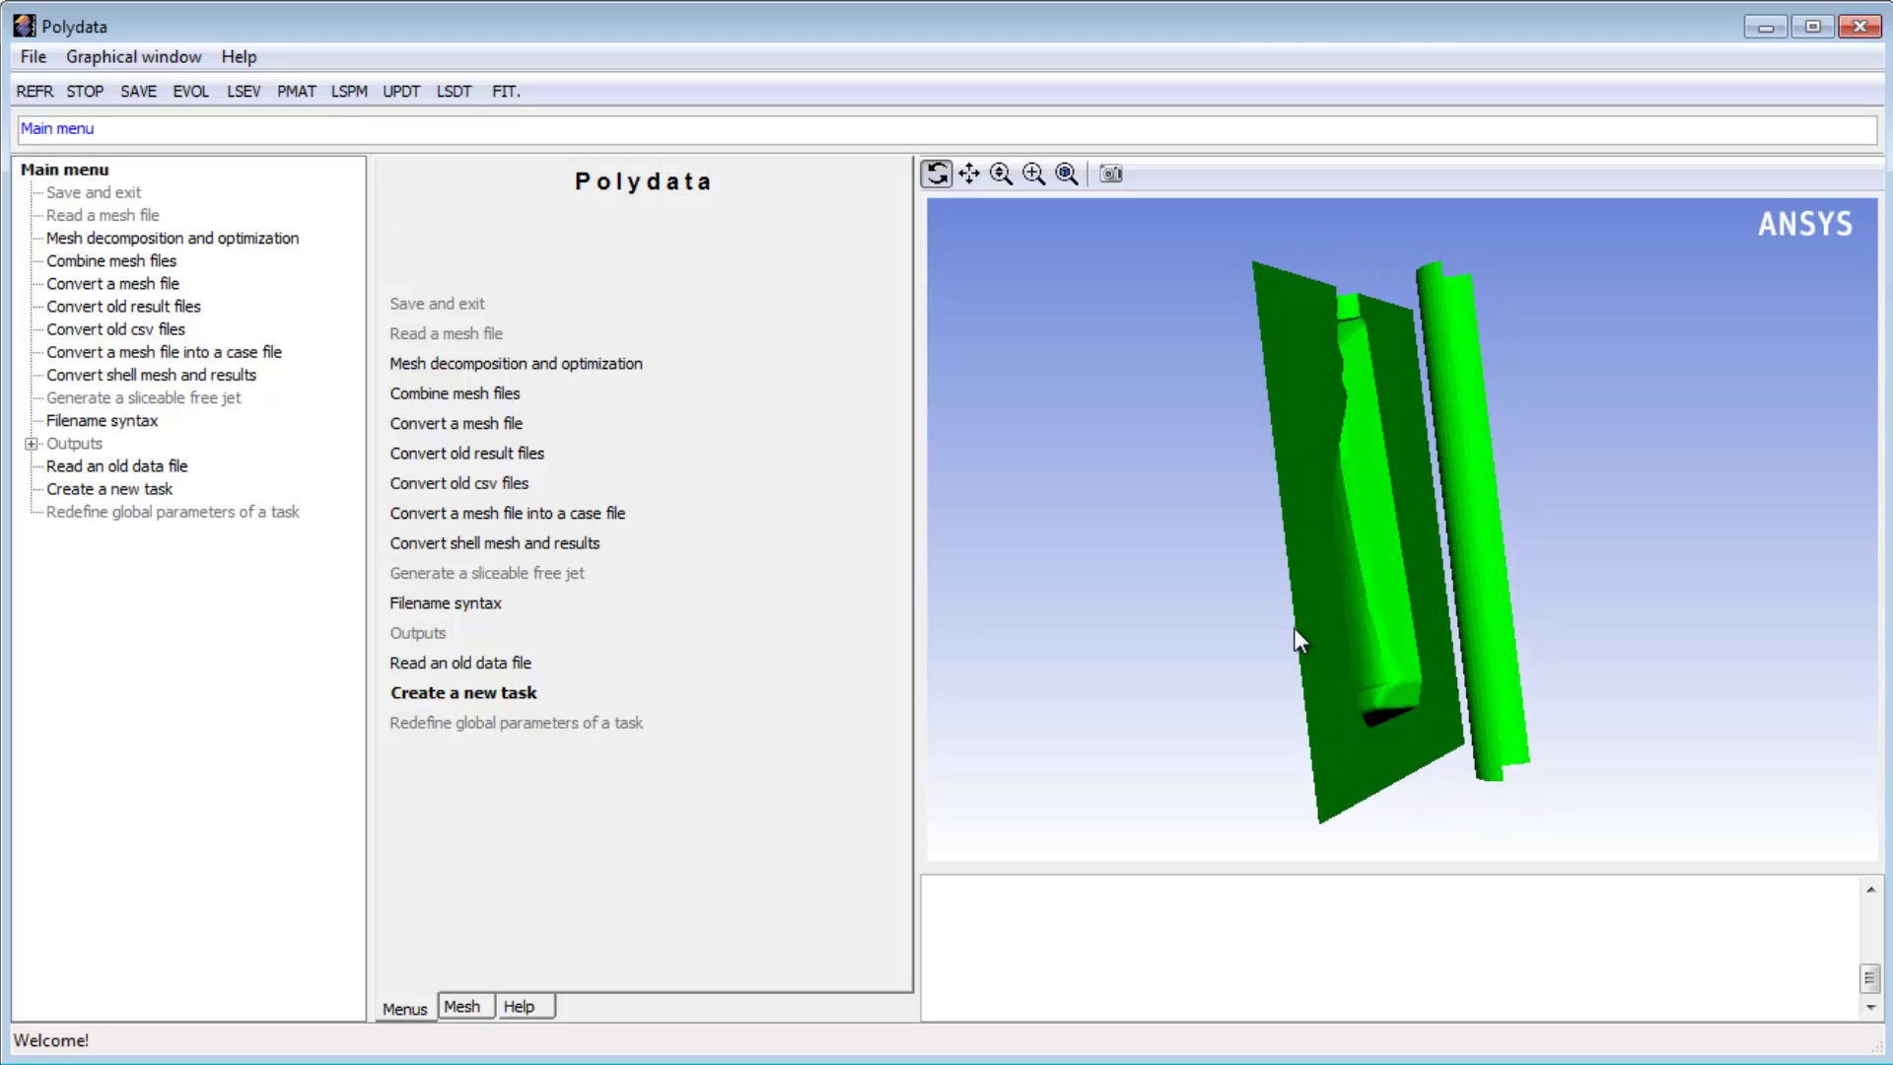
{"action": "left_click", "coordinate": [79, 56]}
{"action": "mouse_move", "coordinate": [138, 98]}
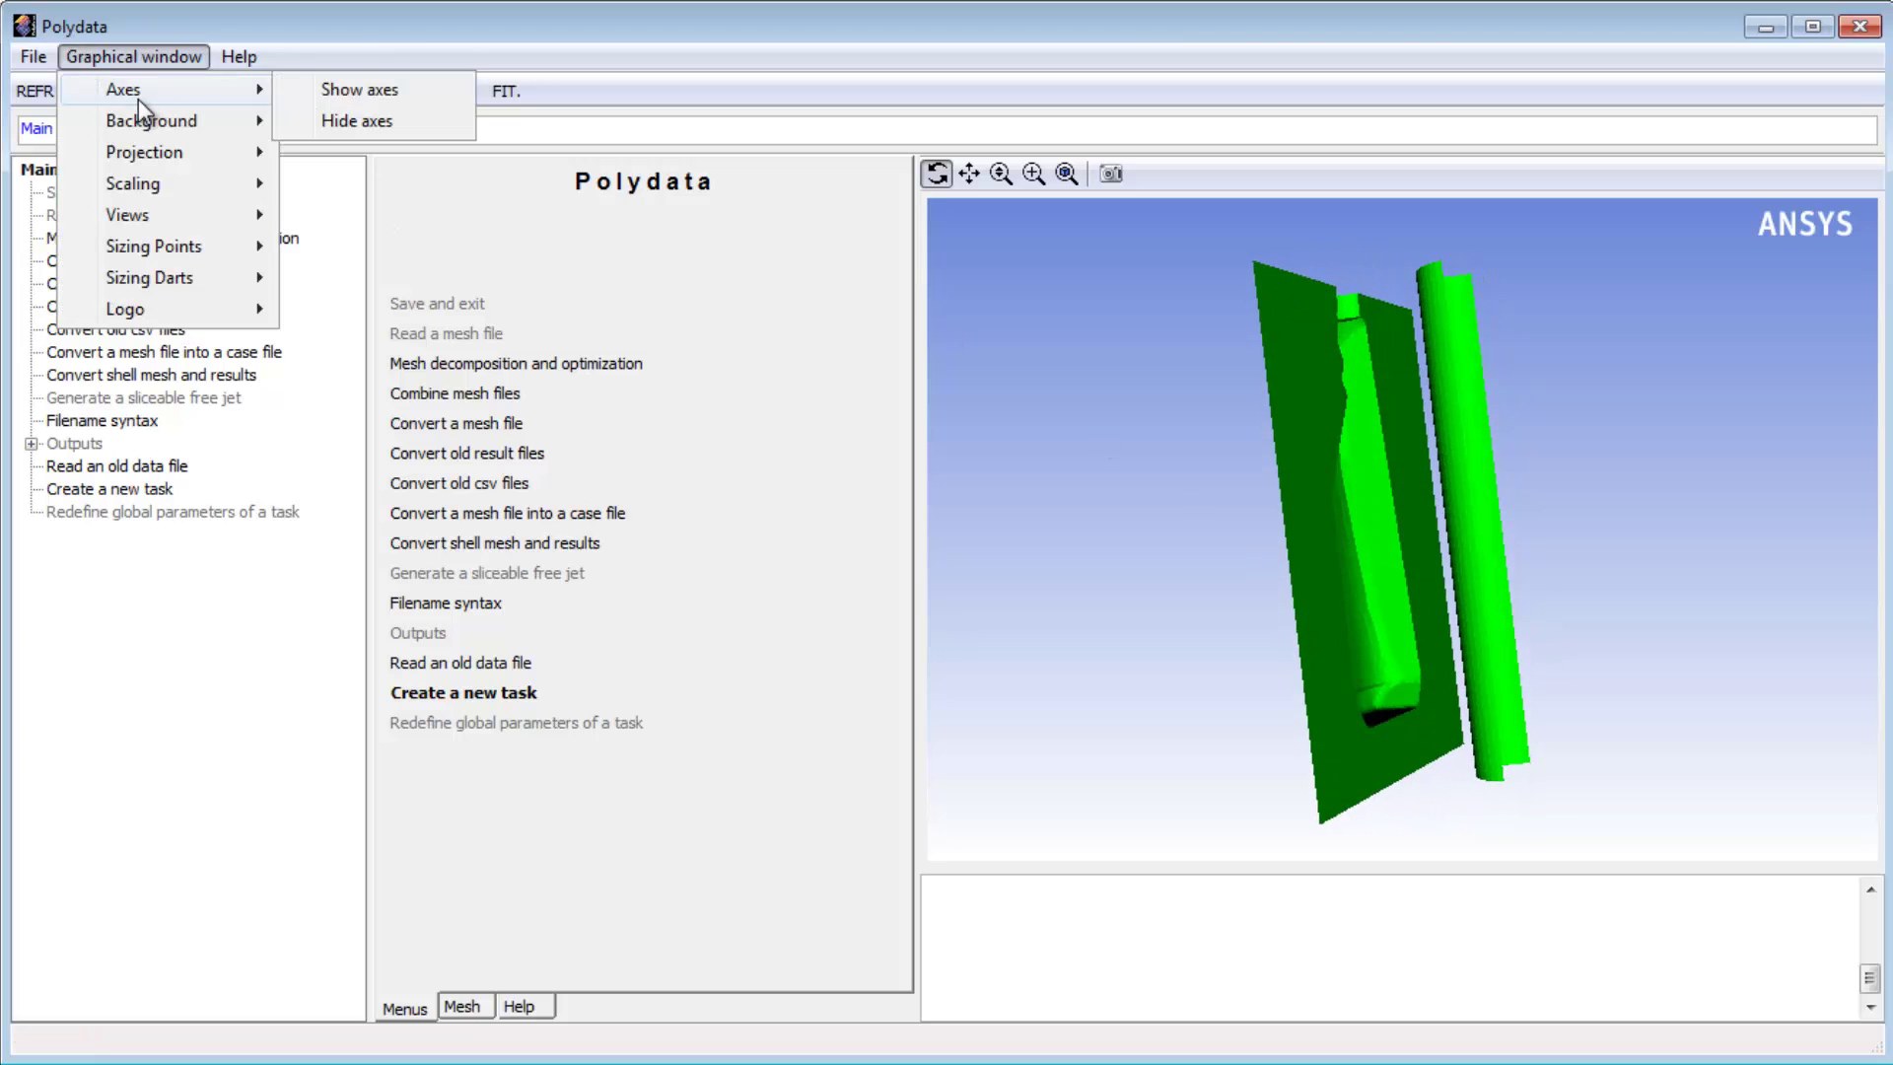
{"action": "left_click", "coordinate": [358, 90]}
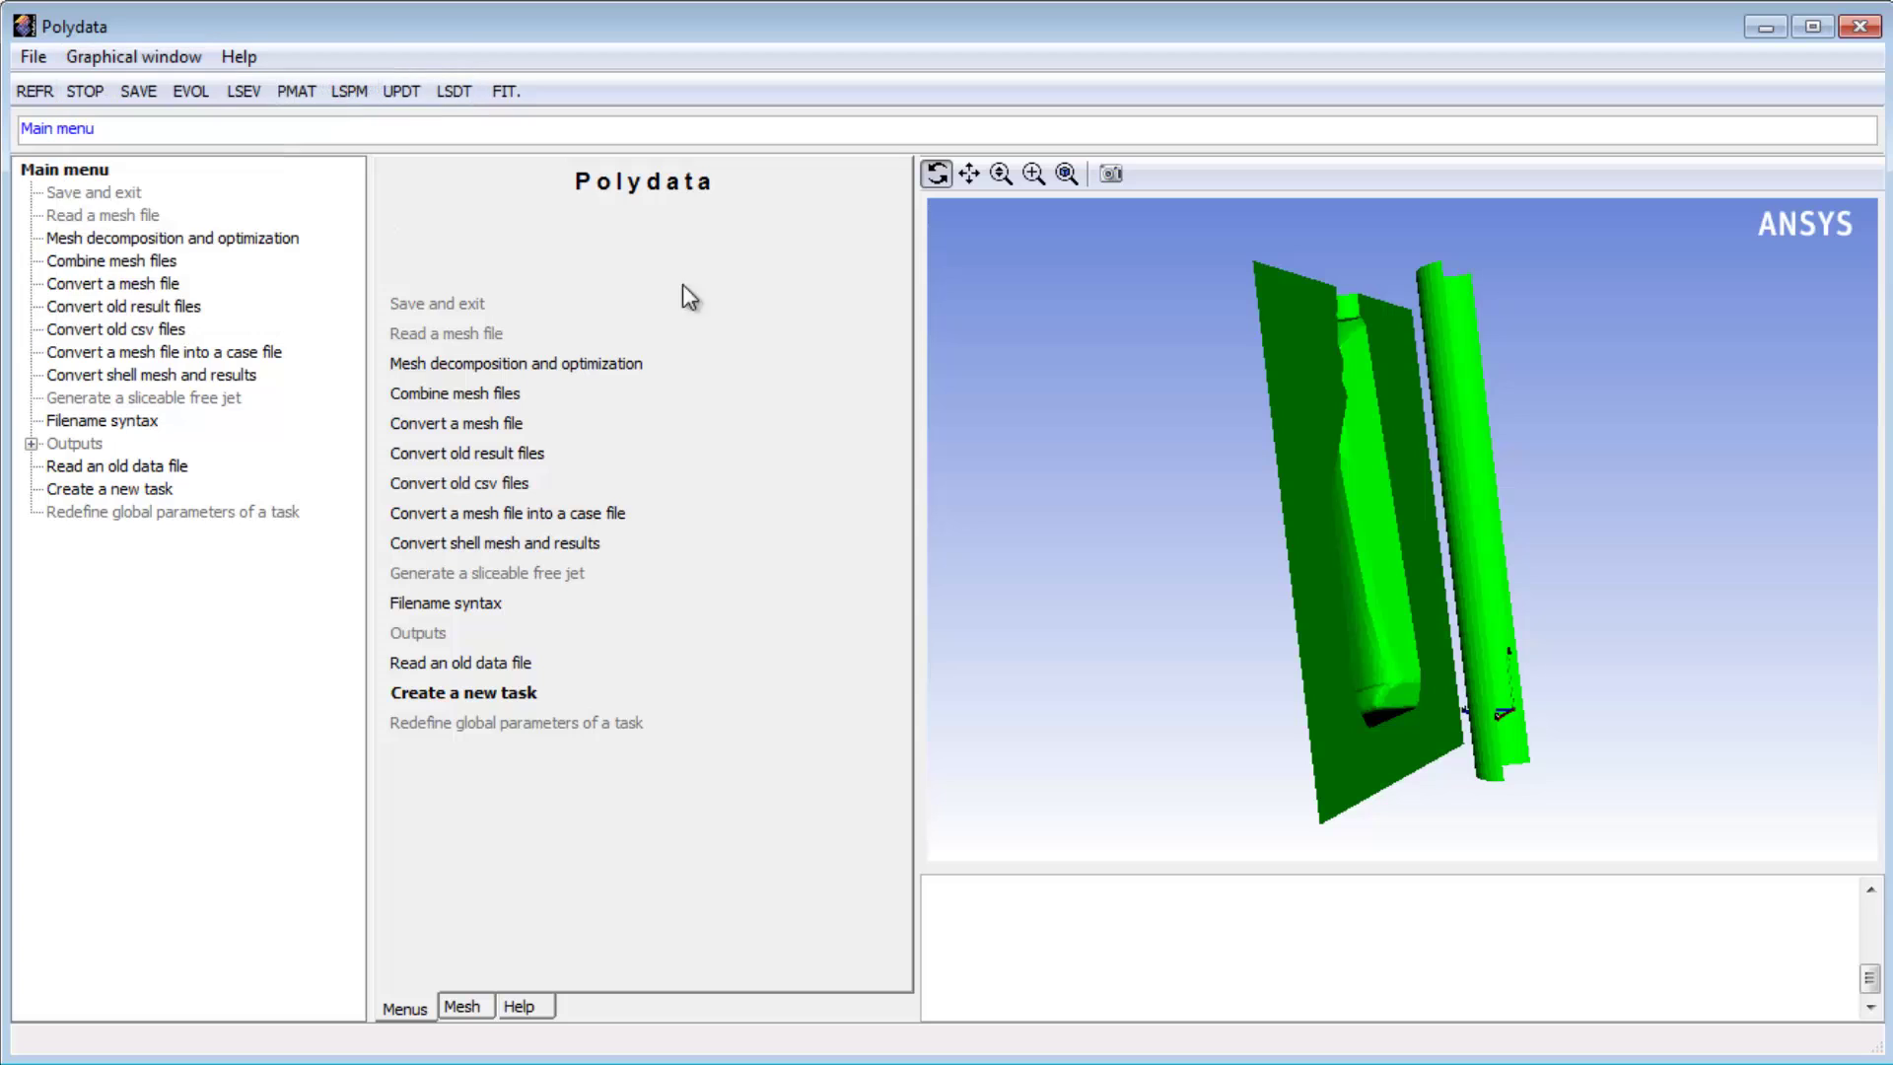
{"action": "left_click", "coordinate": [1034, 175]}
{"action": "left_click_drag", "start_coordinate": [1419, 627], "coordinate": [1595, 787]}
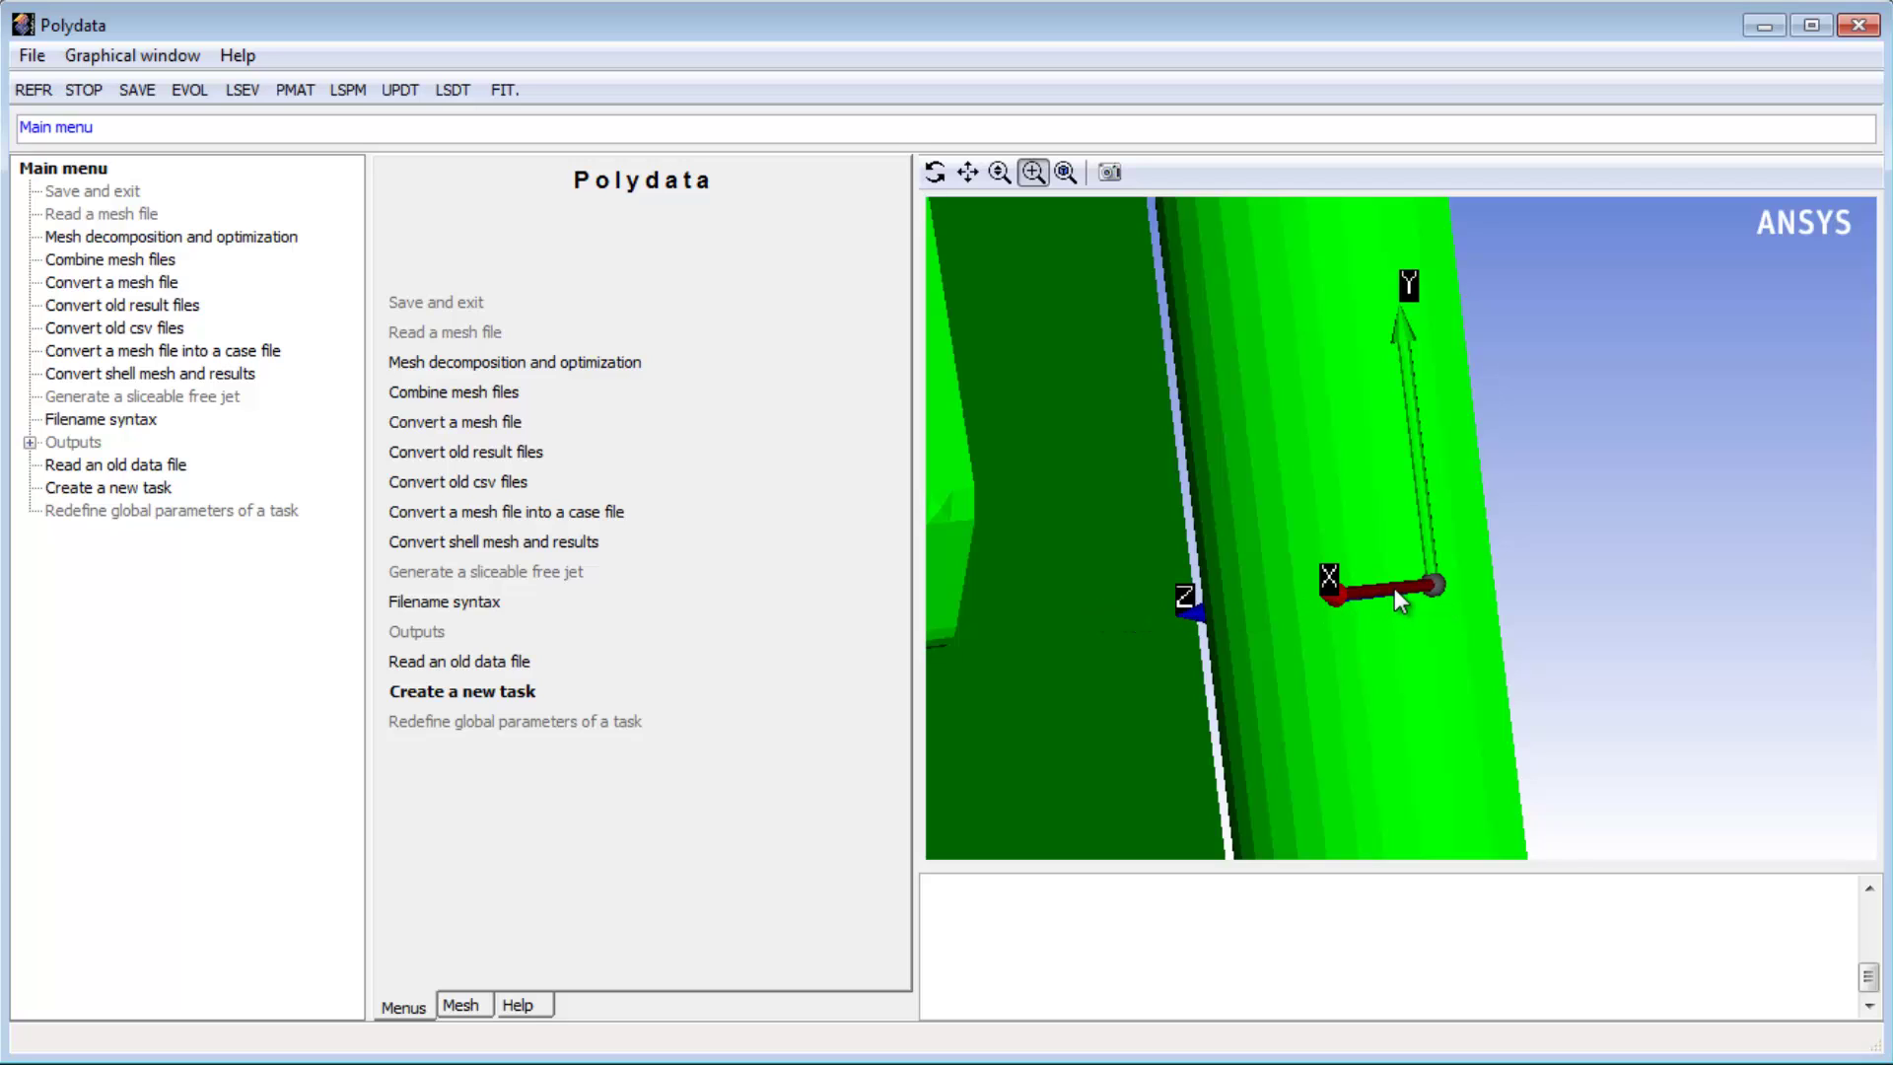
{"action": "left_click", "coordinate": [1065, 173]}
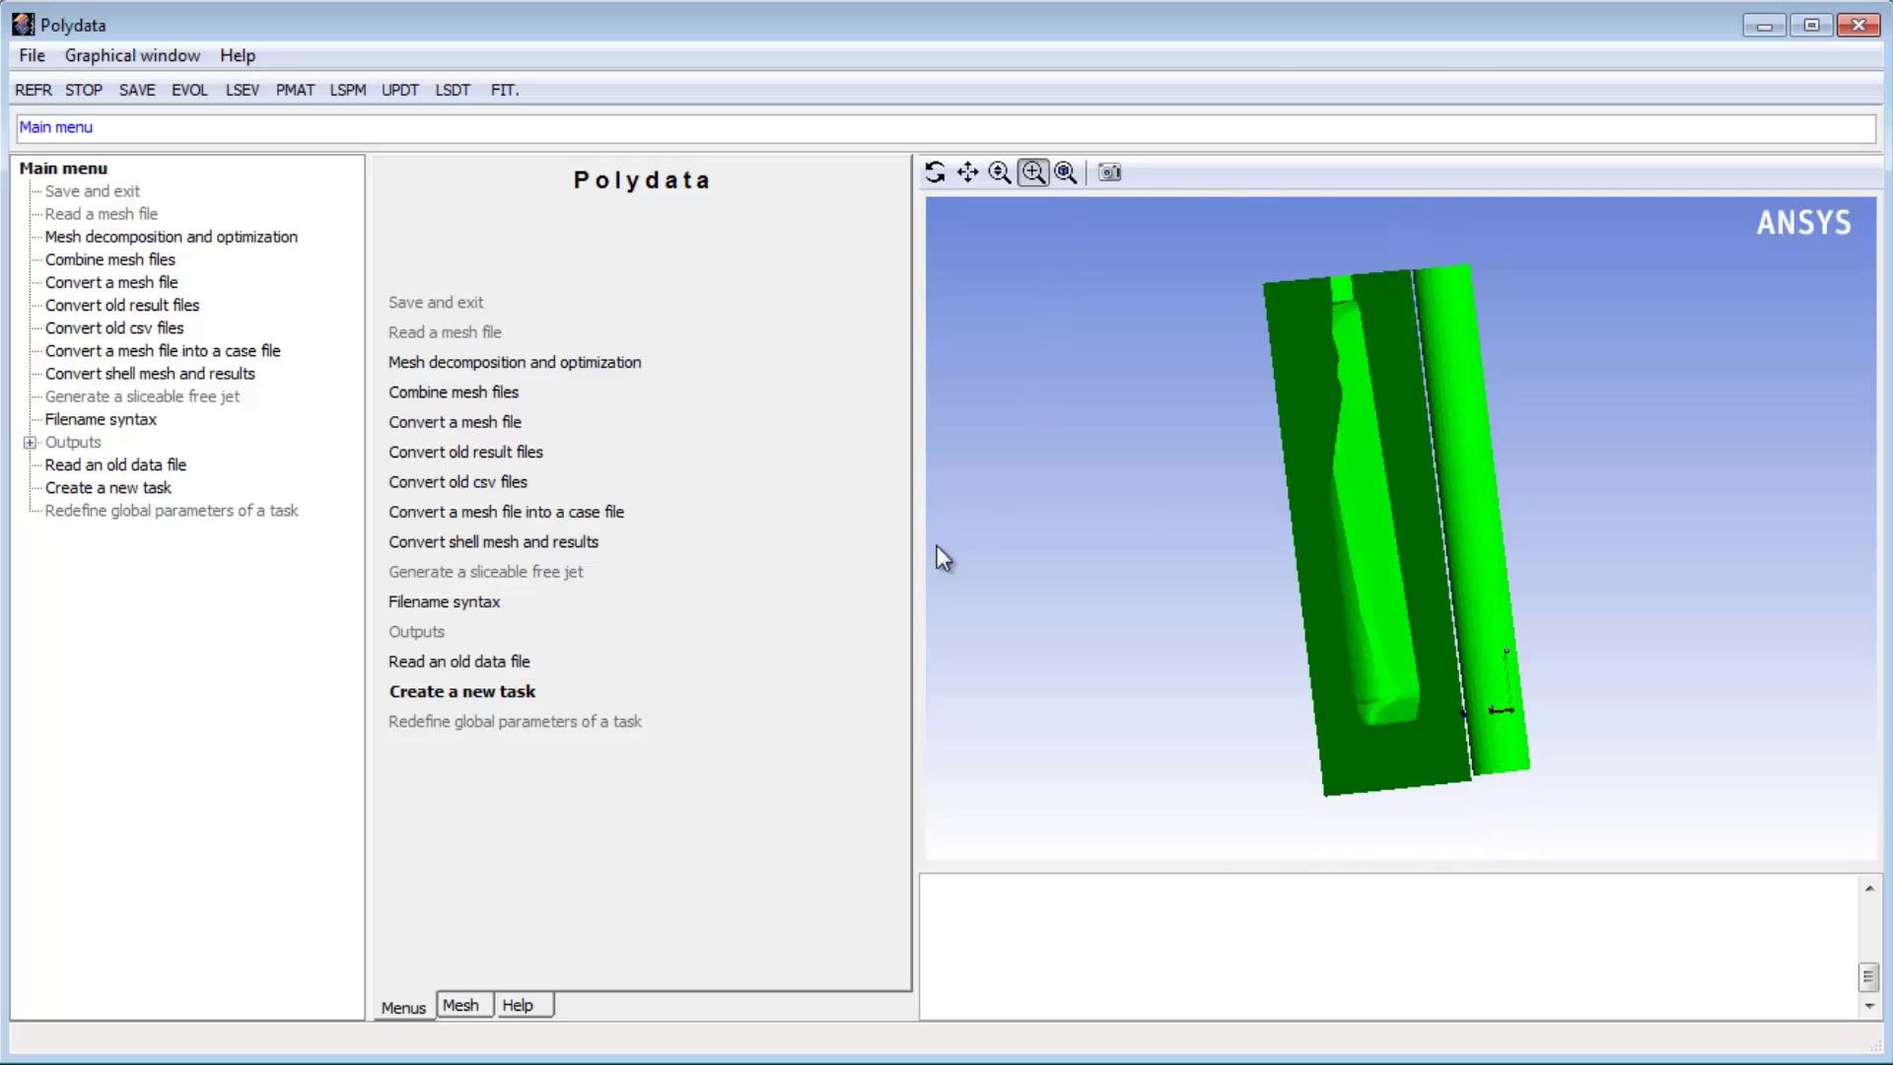
Examine the mesh's existing domains and its mesh information, including length unit and bounding box
{"action": "left_click", "coordinate": [458, 1004]}
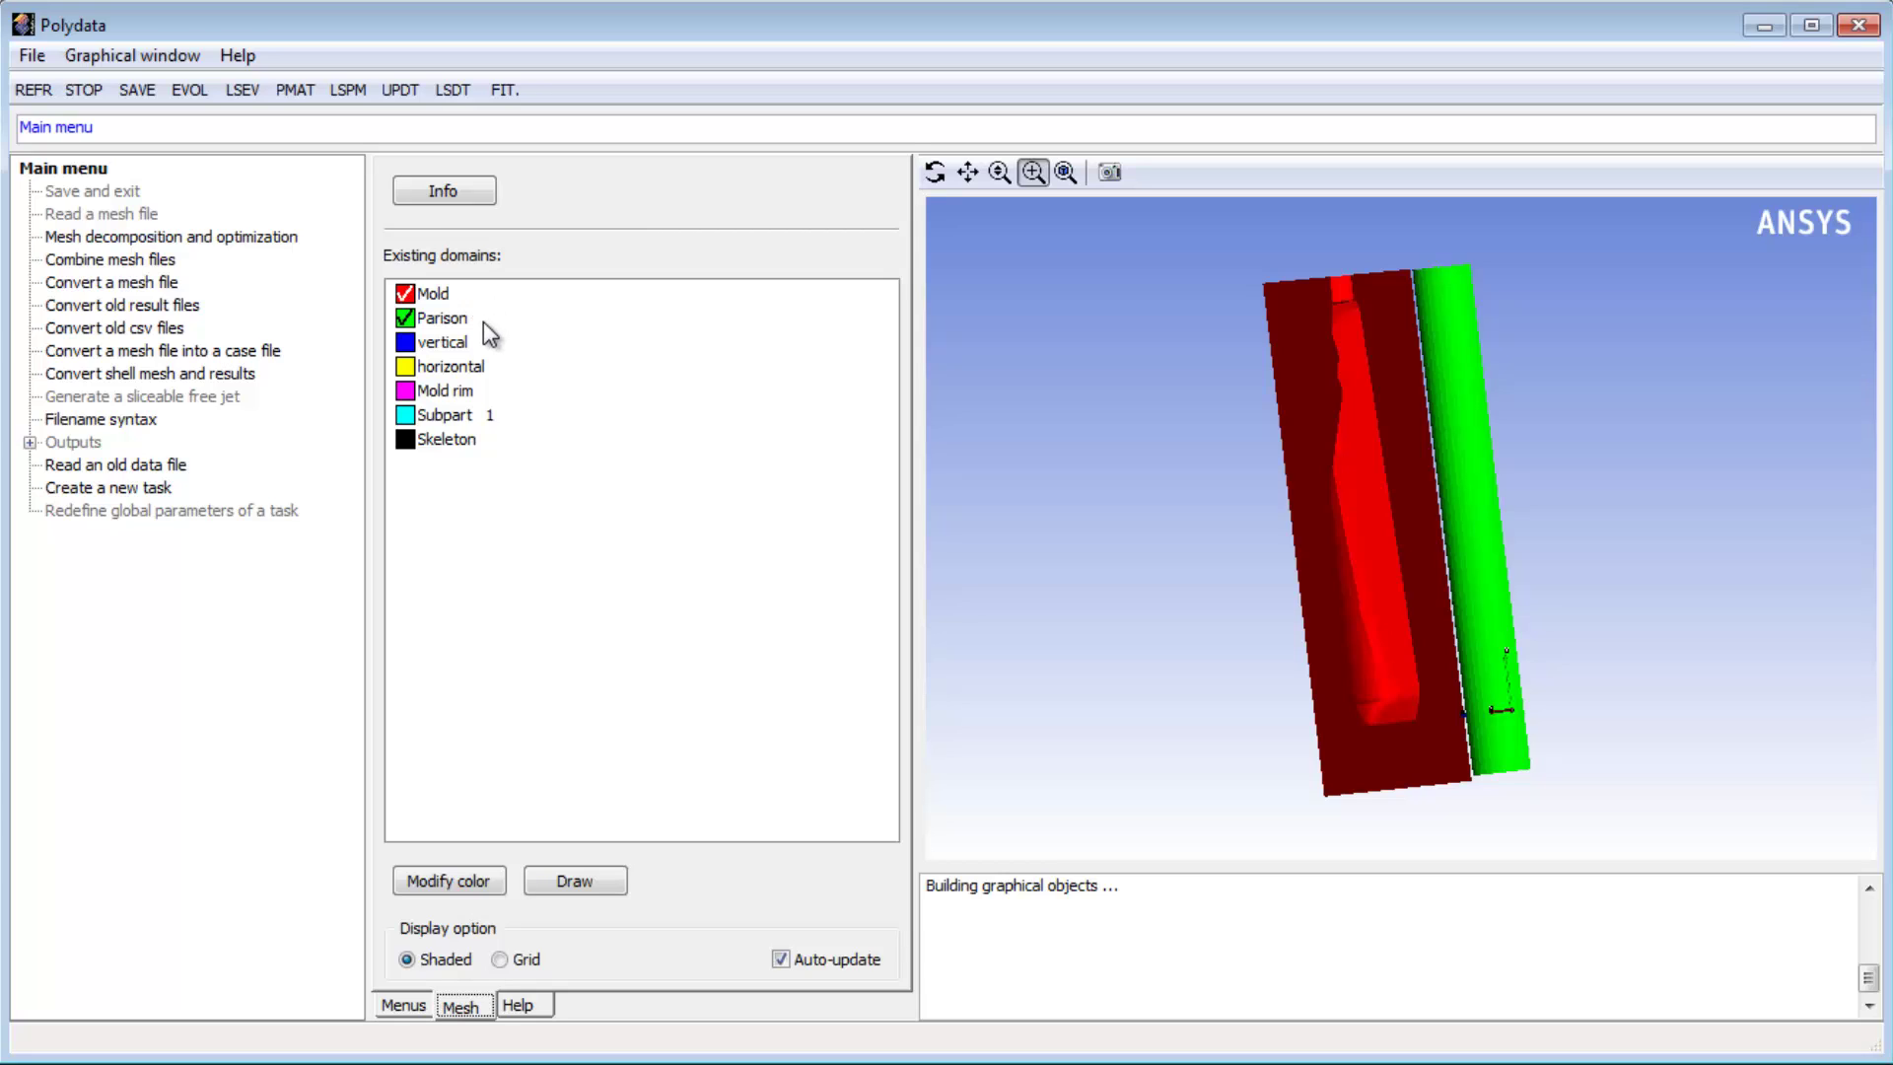
{"action": "left_click", "coordinate": [473, 198]}
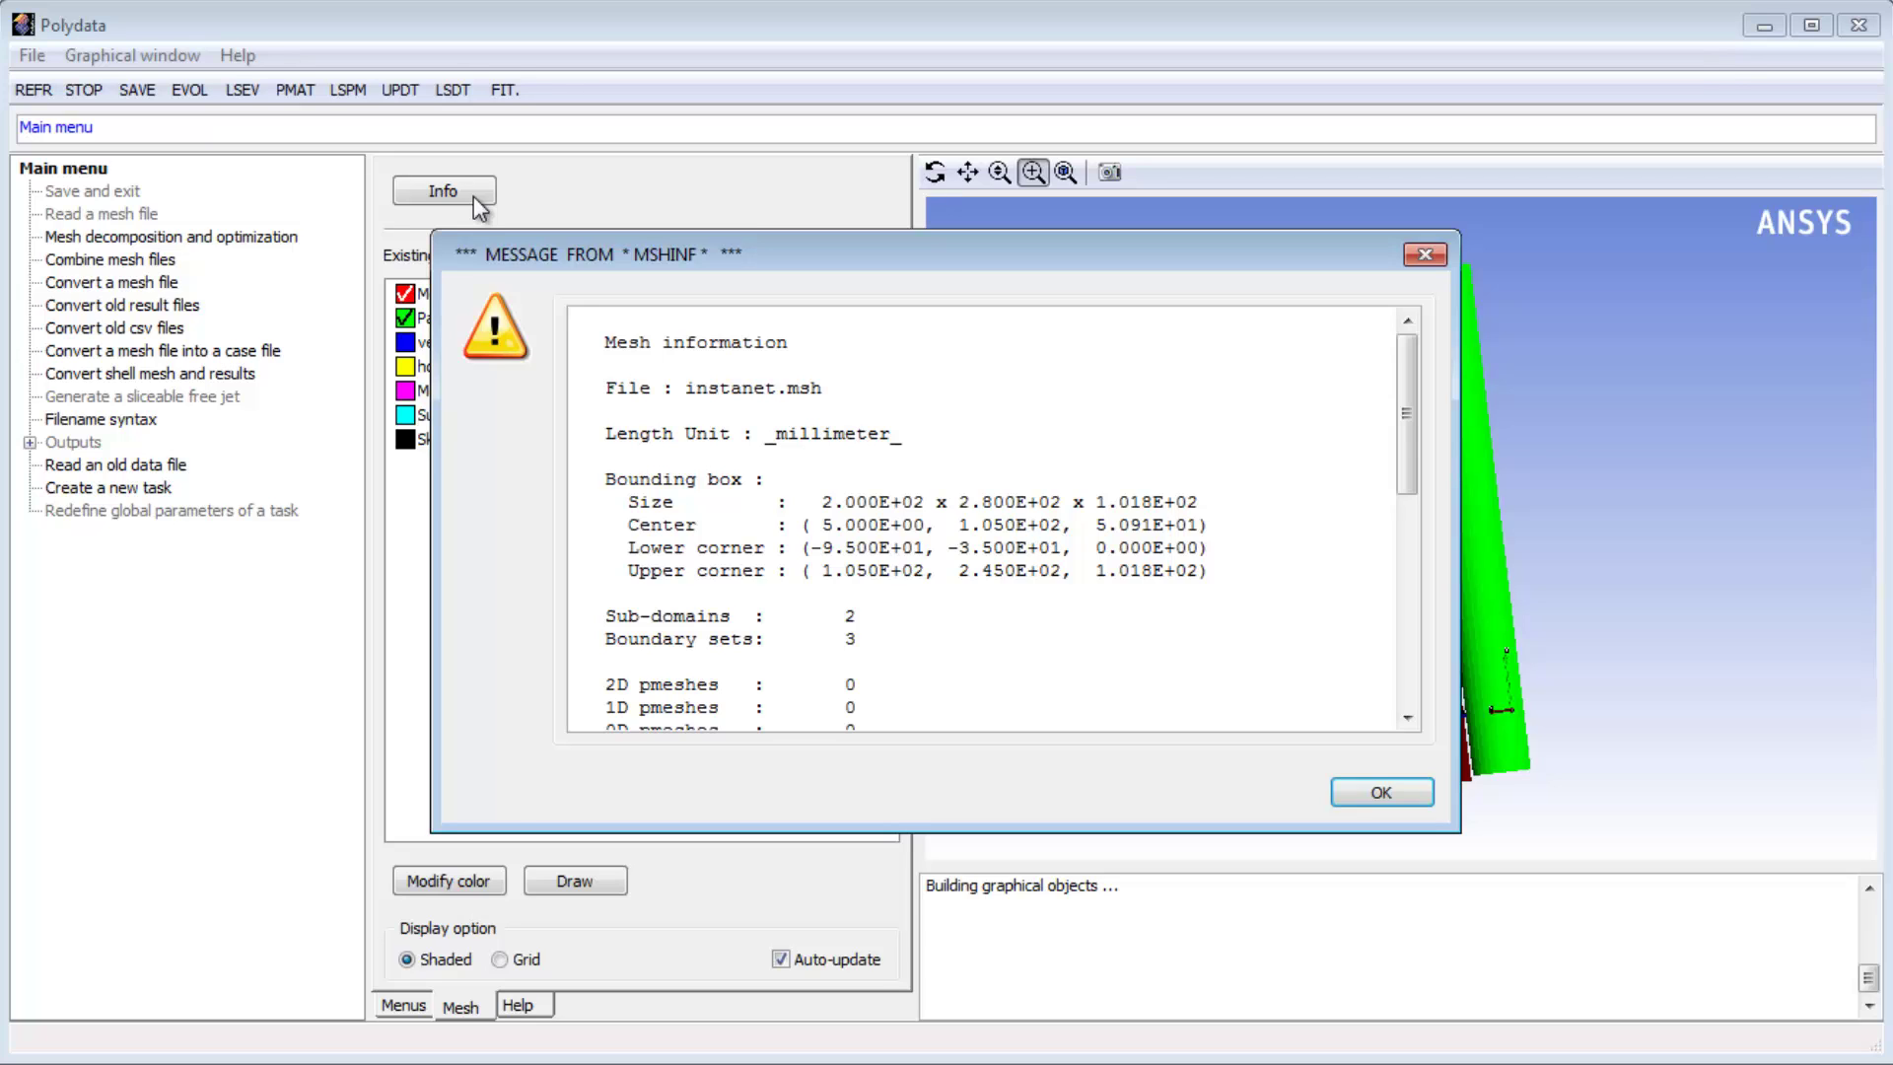
{"action": "left_click", "coordinate": [1391, 794]}
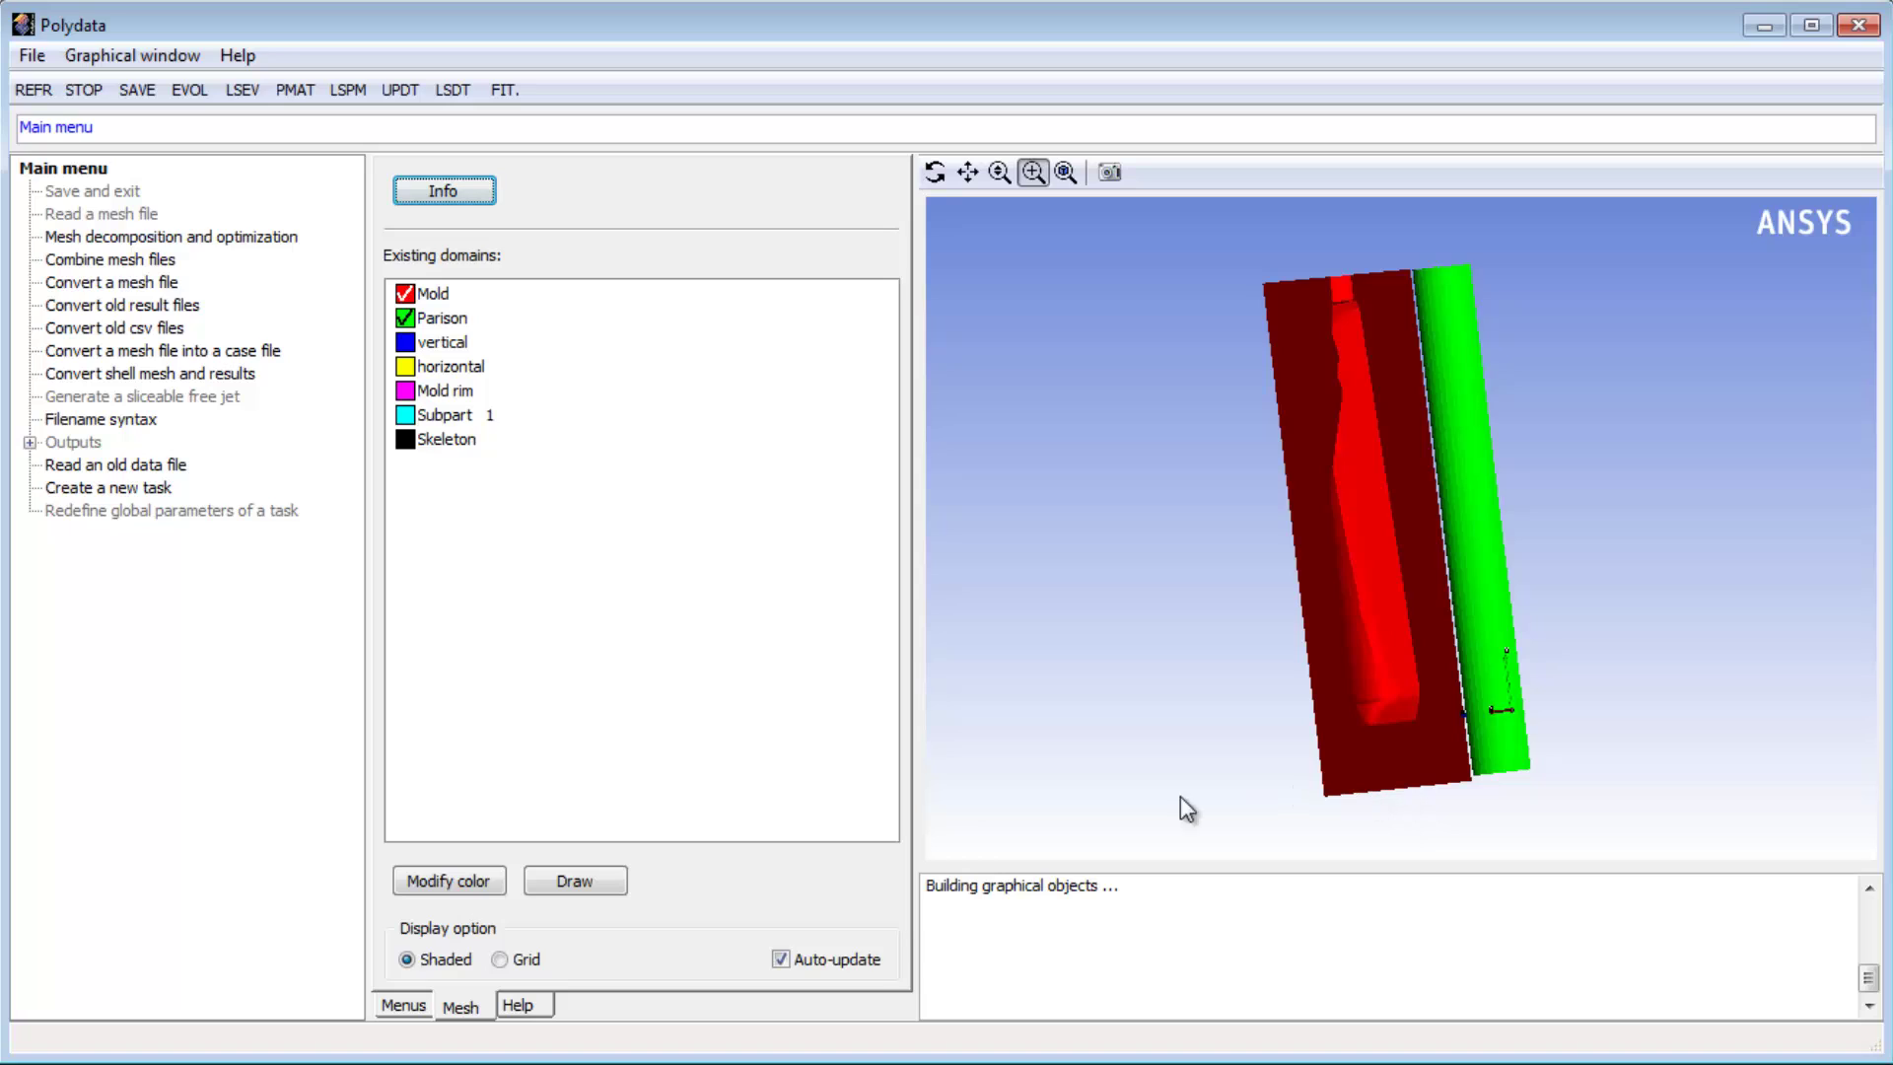
{"action": "left_click", "coordinate": [404, 1006]}
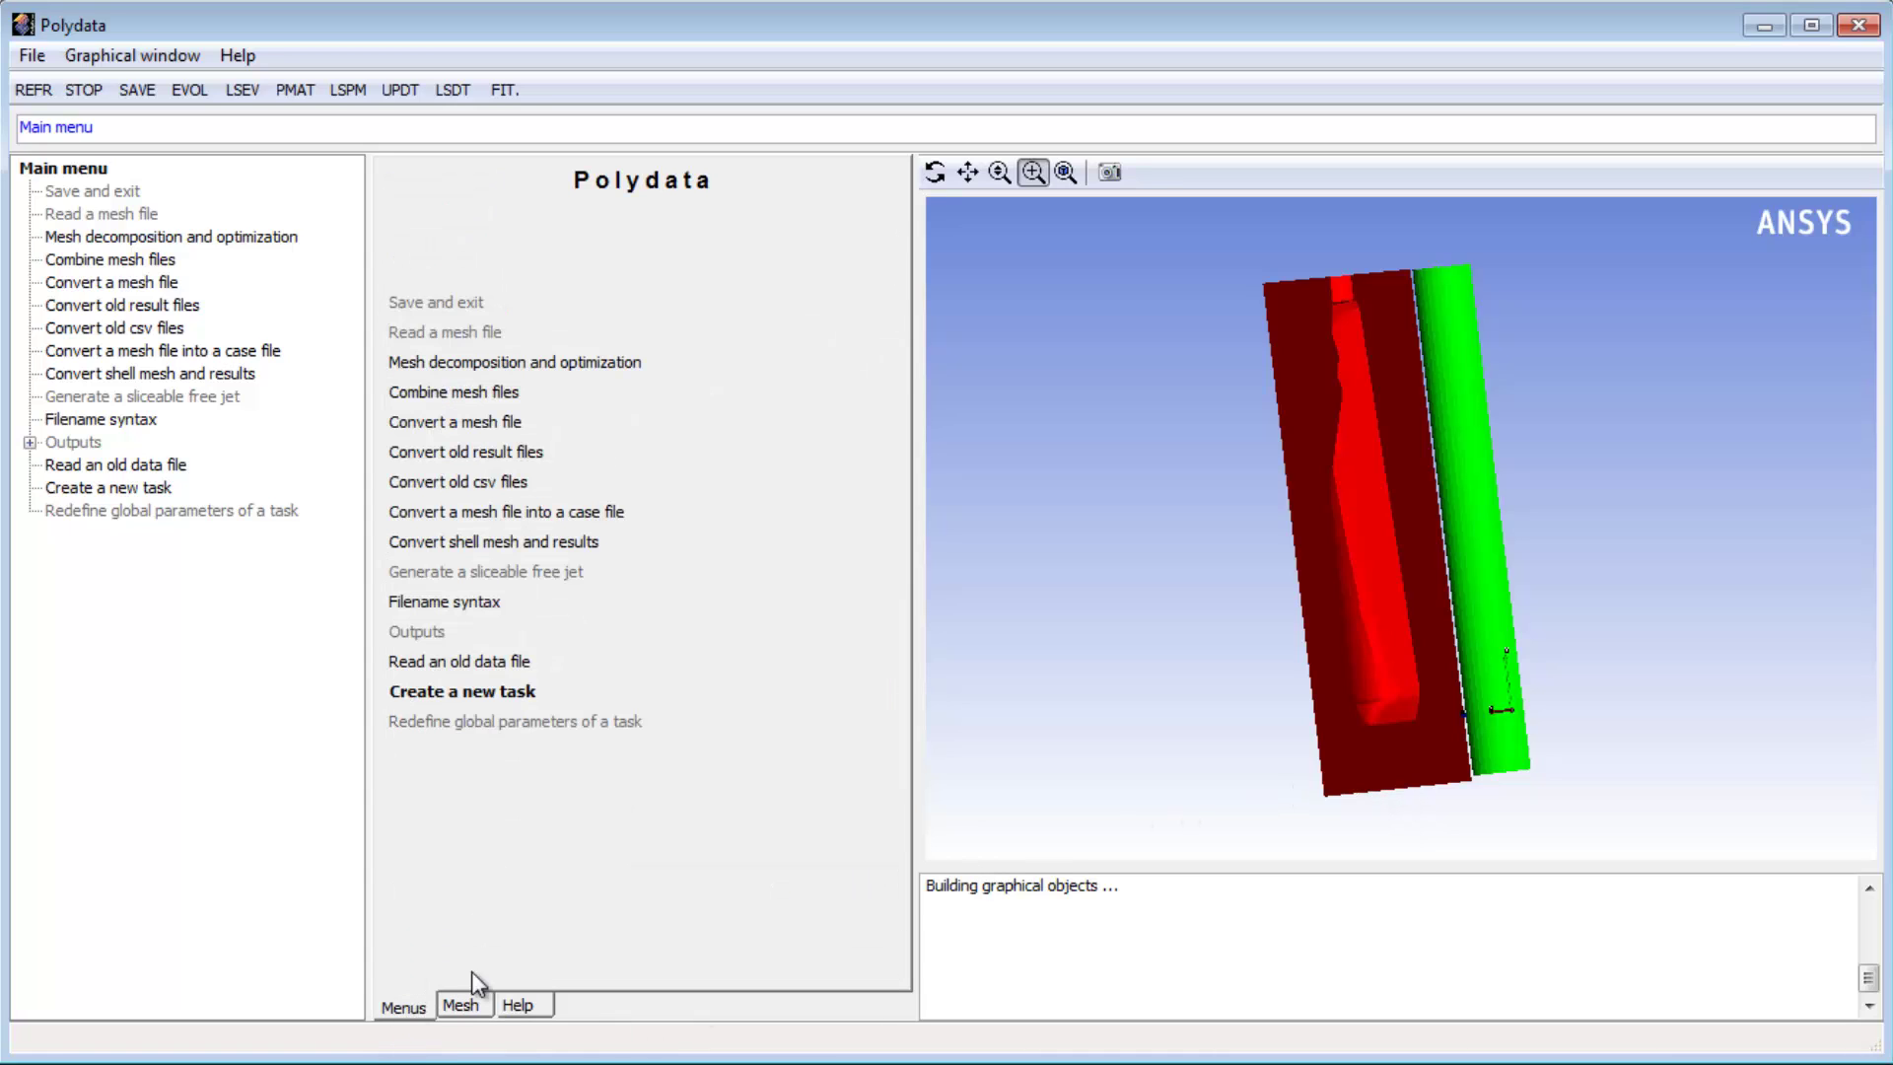
Create a new F.E.M. task for a time-dependent problem with 2D shell geometry
{"action": "left_click", "coordinate": [496, 693]}
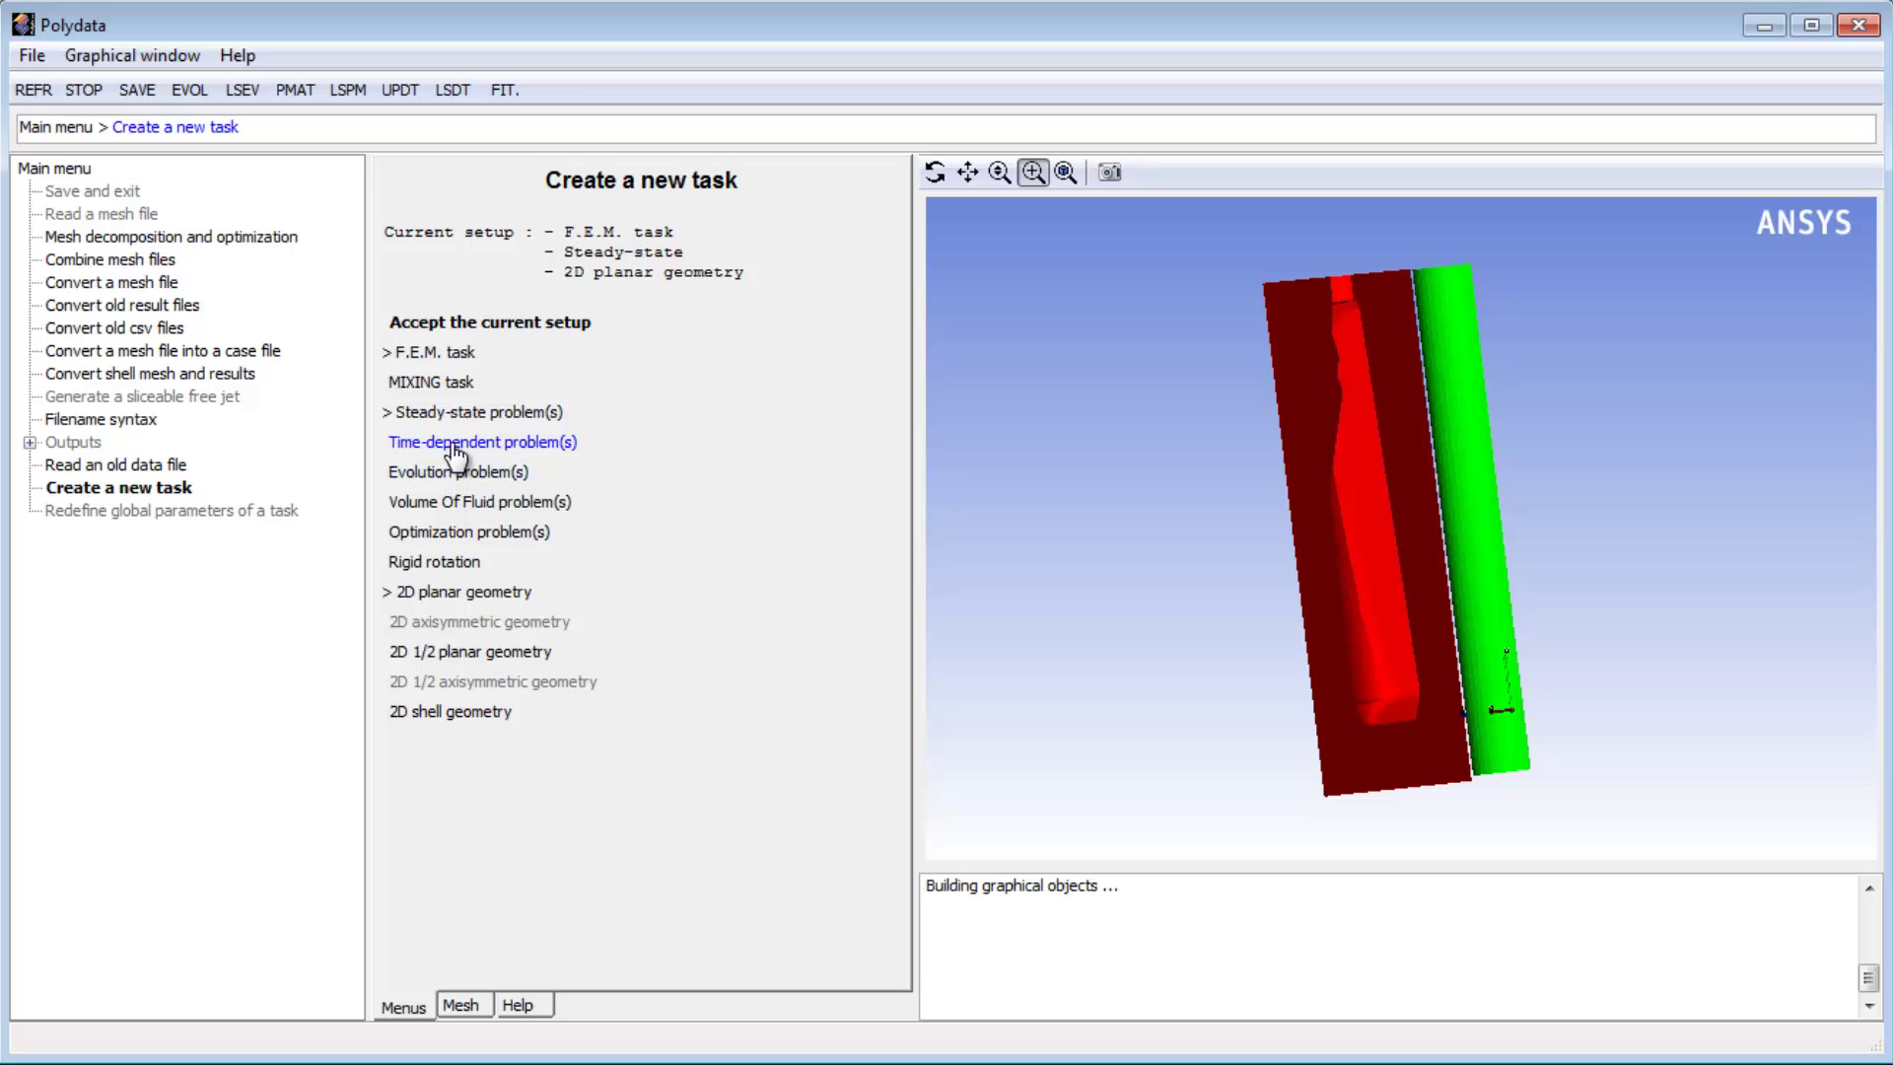
{"action": "left_click", "coordinate": [452, 446]}
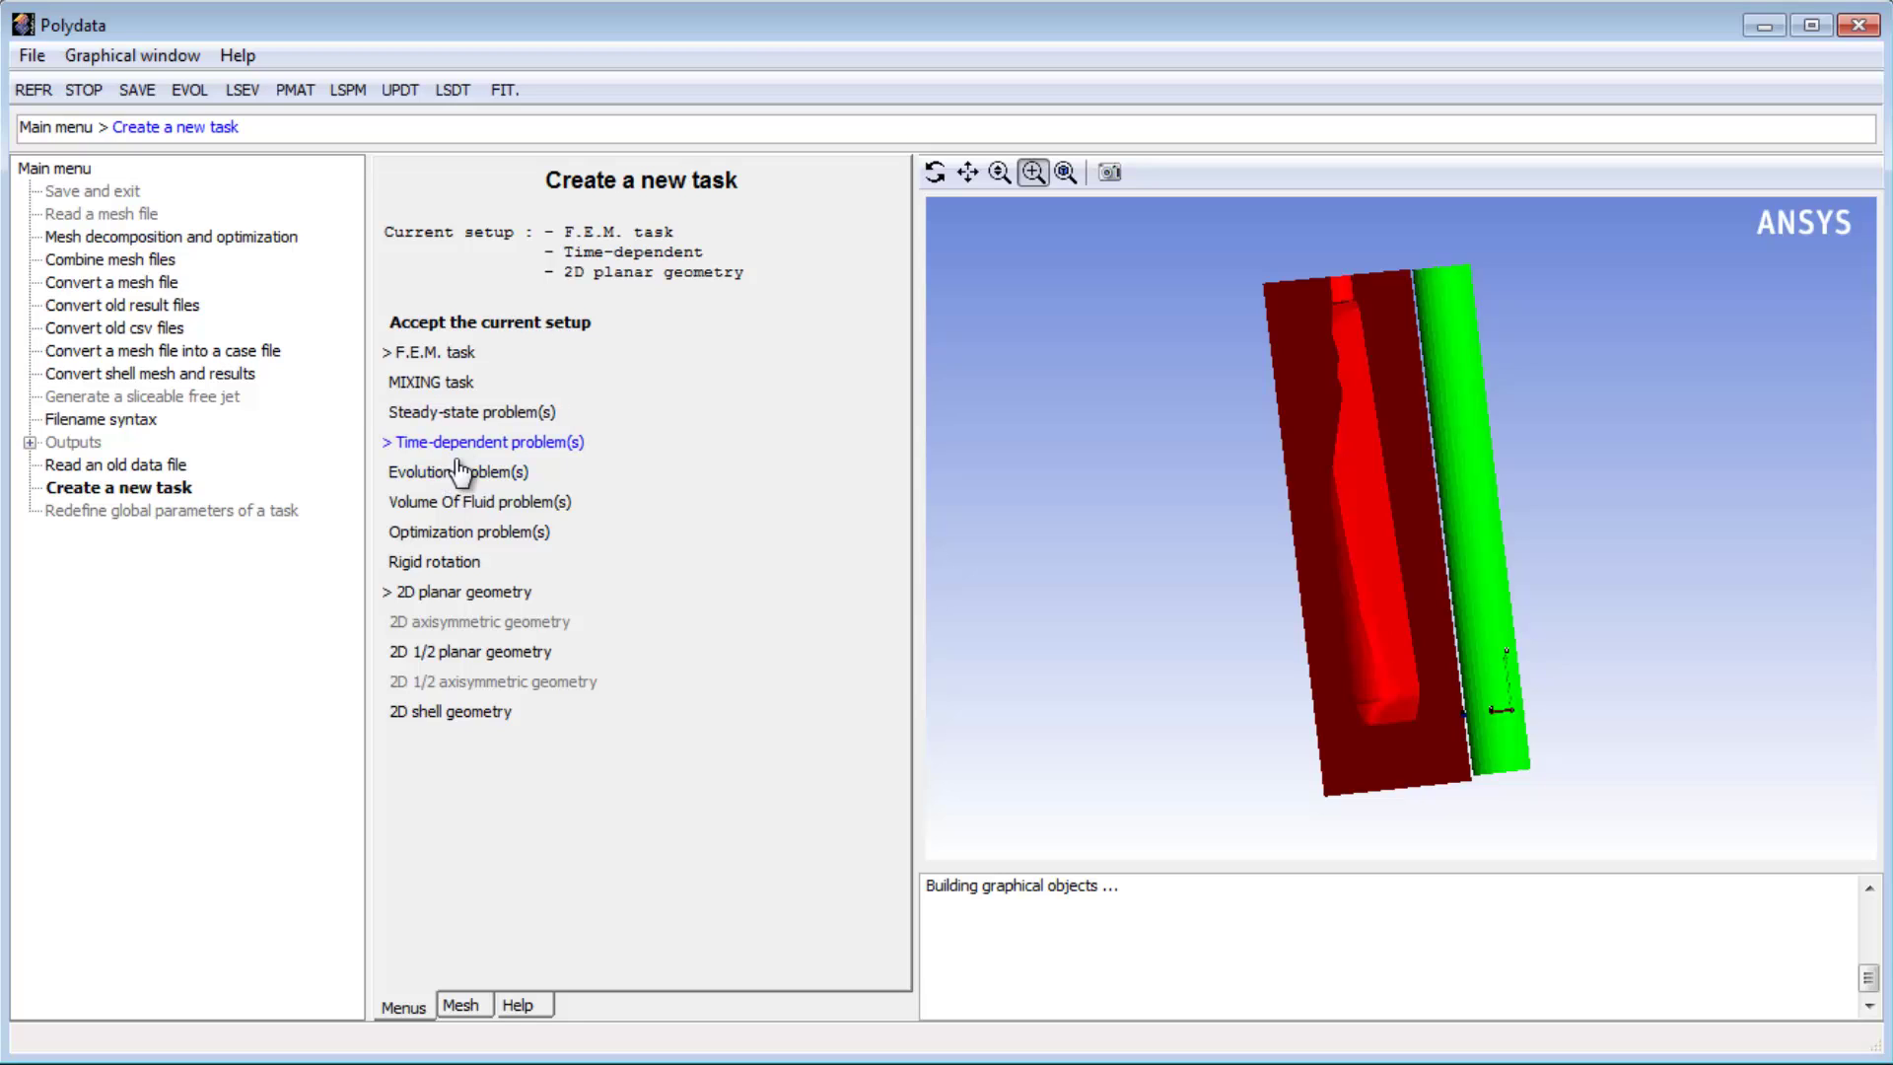
{"action": "left_click", "coordinate": [438, 716]}
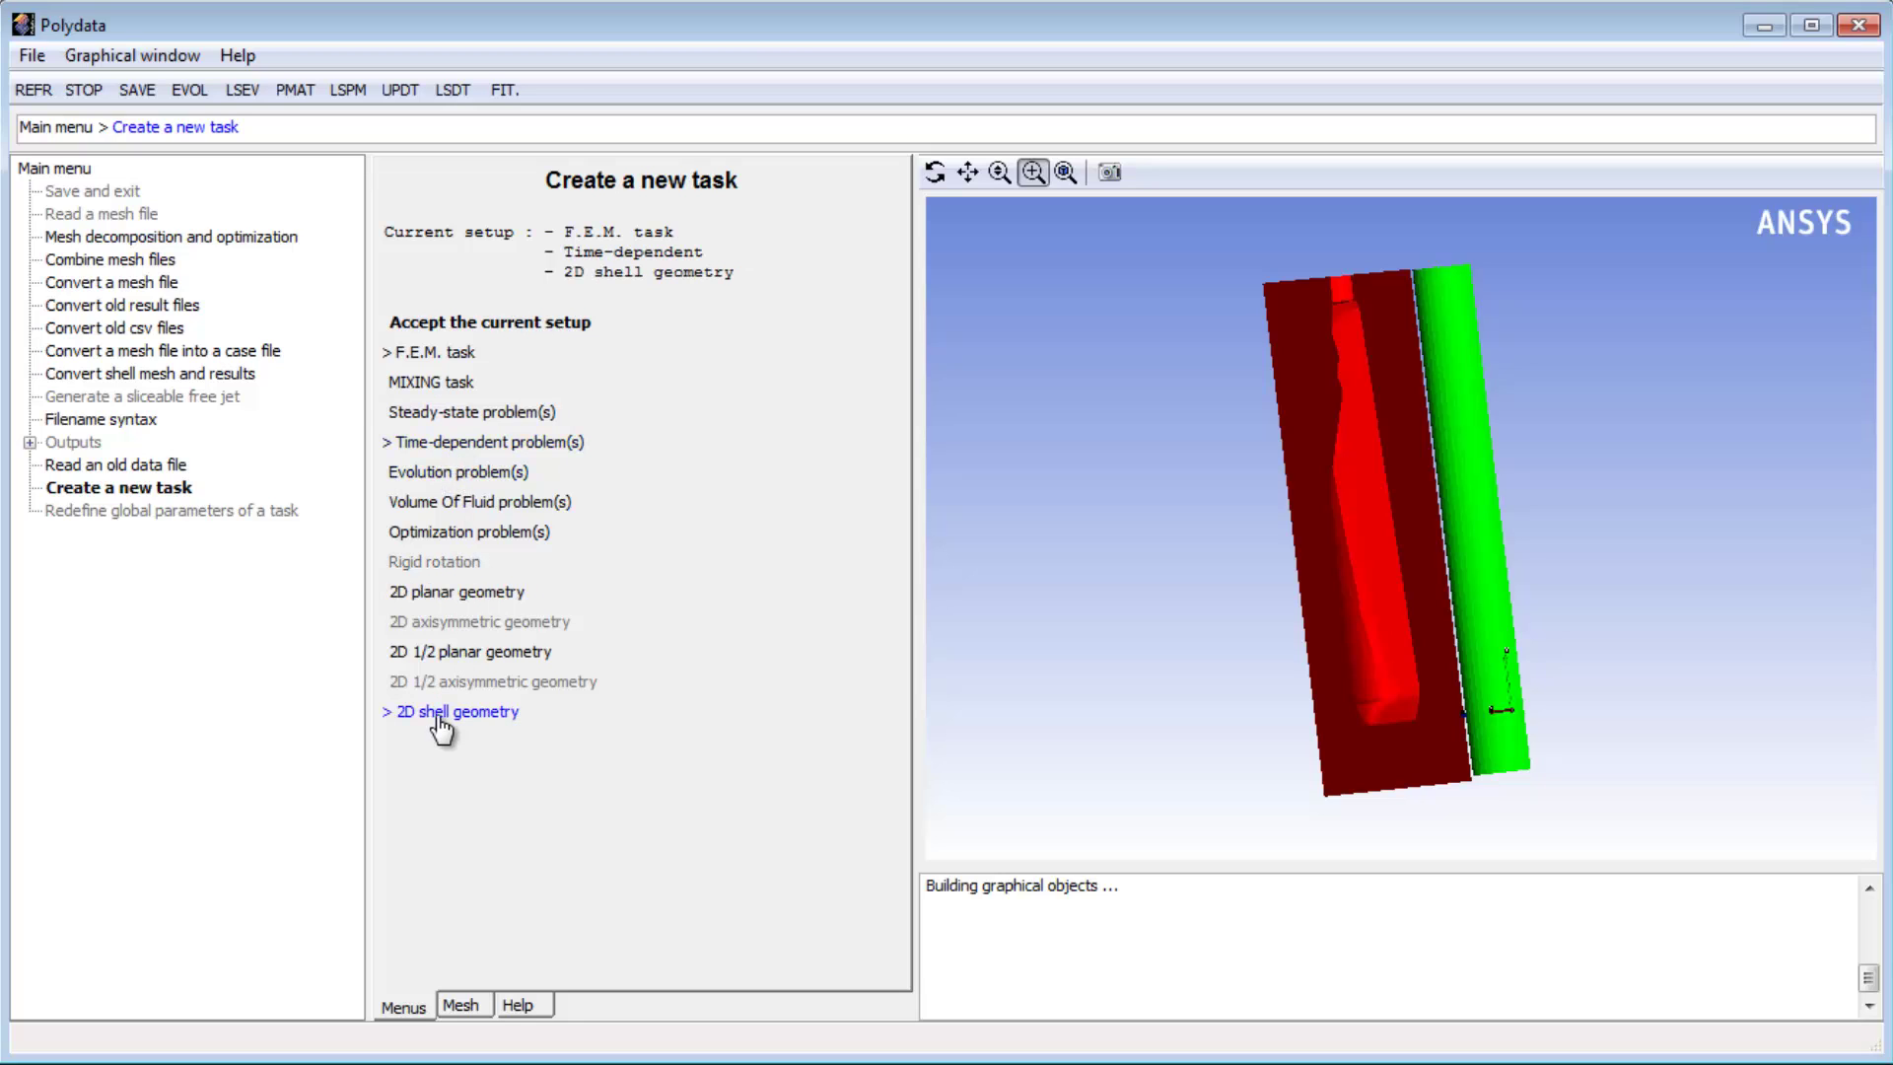
{"action": "left_click", "coordinate": [542, 335]}
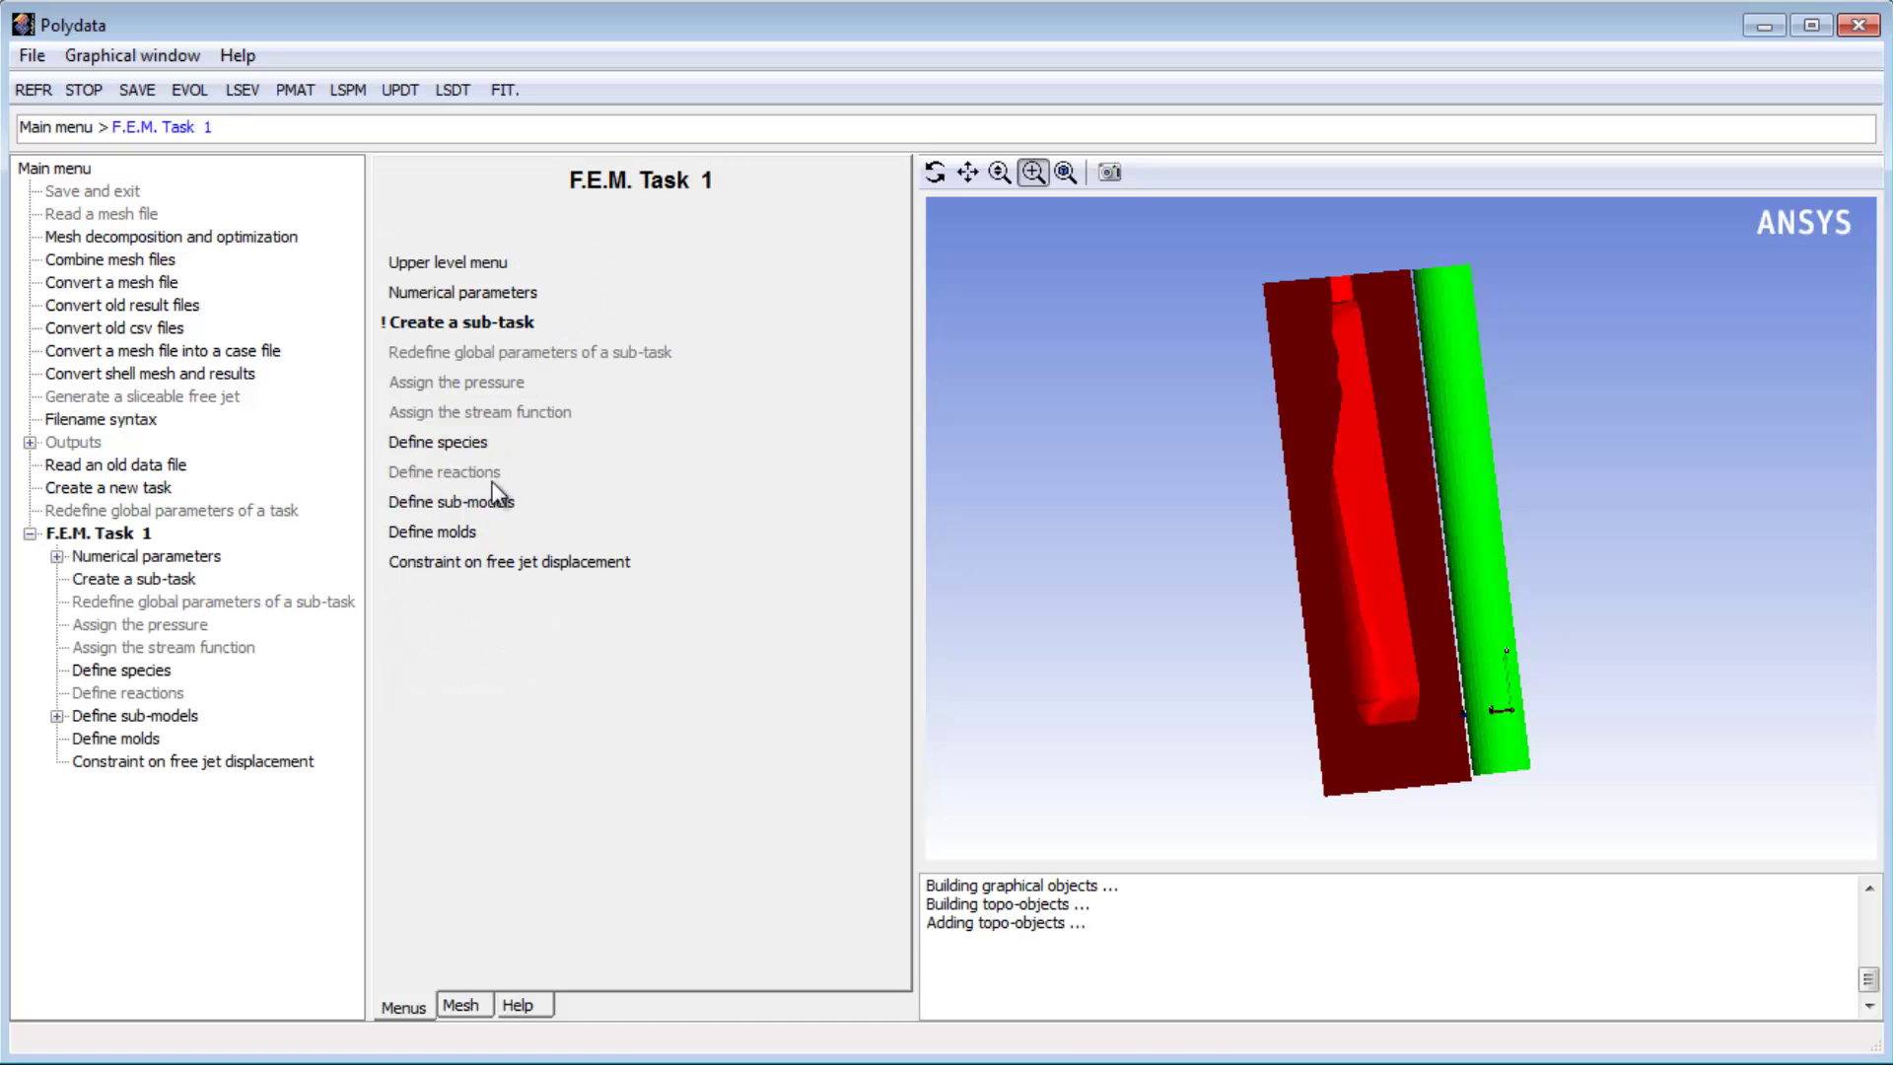
Create a new adiabatic mold in the F.E.M. task, keeping the title Mold 1
{"action": "left_click", "coordinate": [464, 533]}
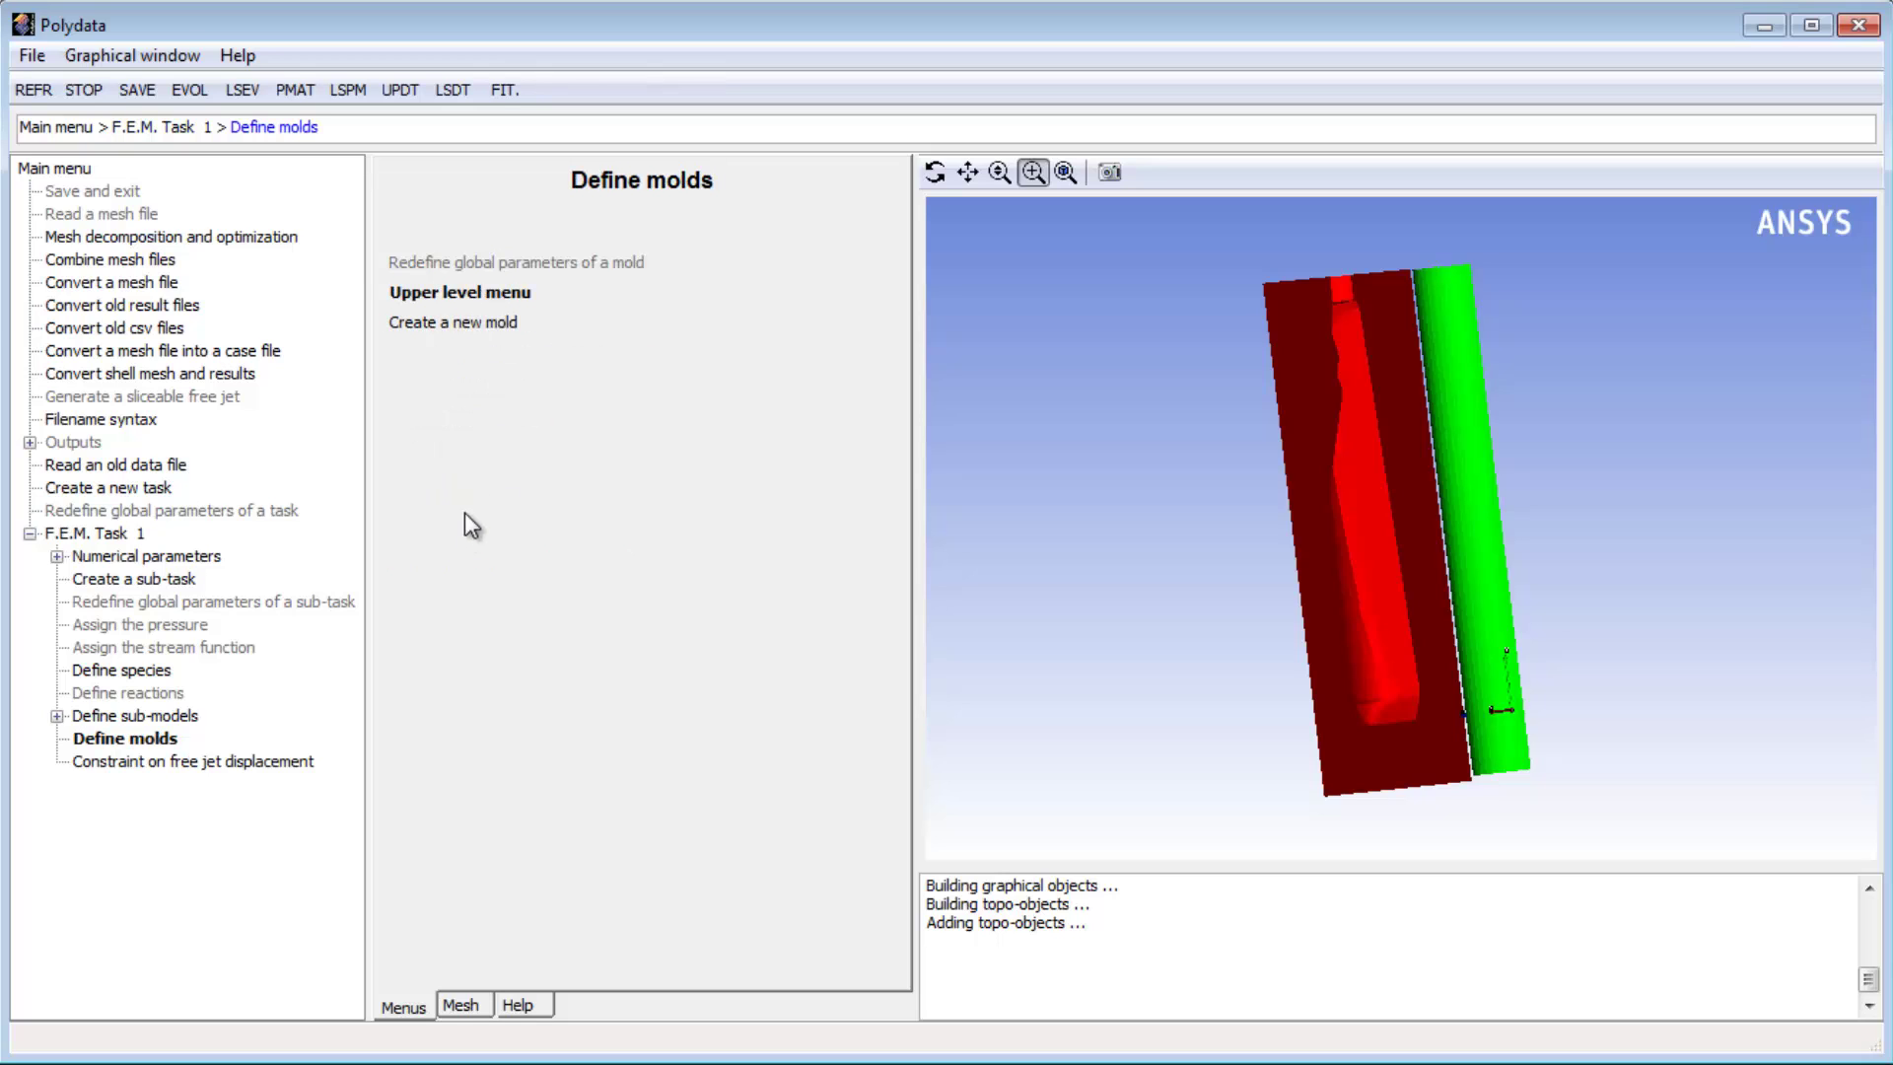
{"action": "left_click", "coordinate": [466, 326]}
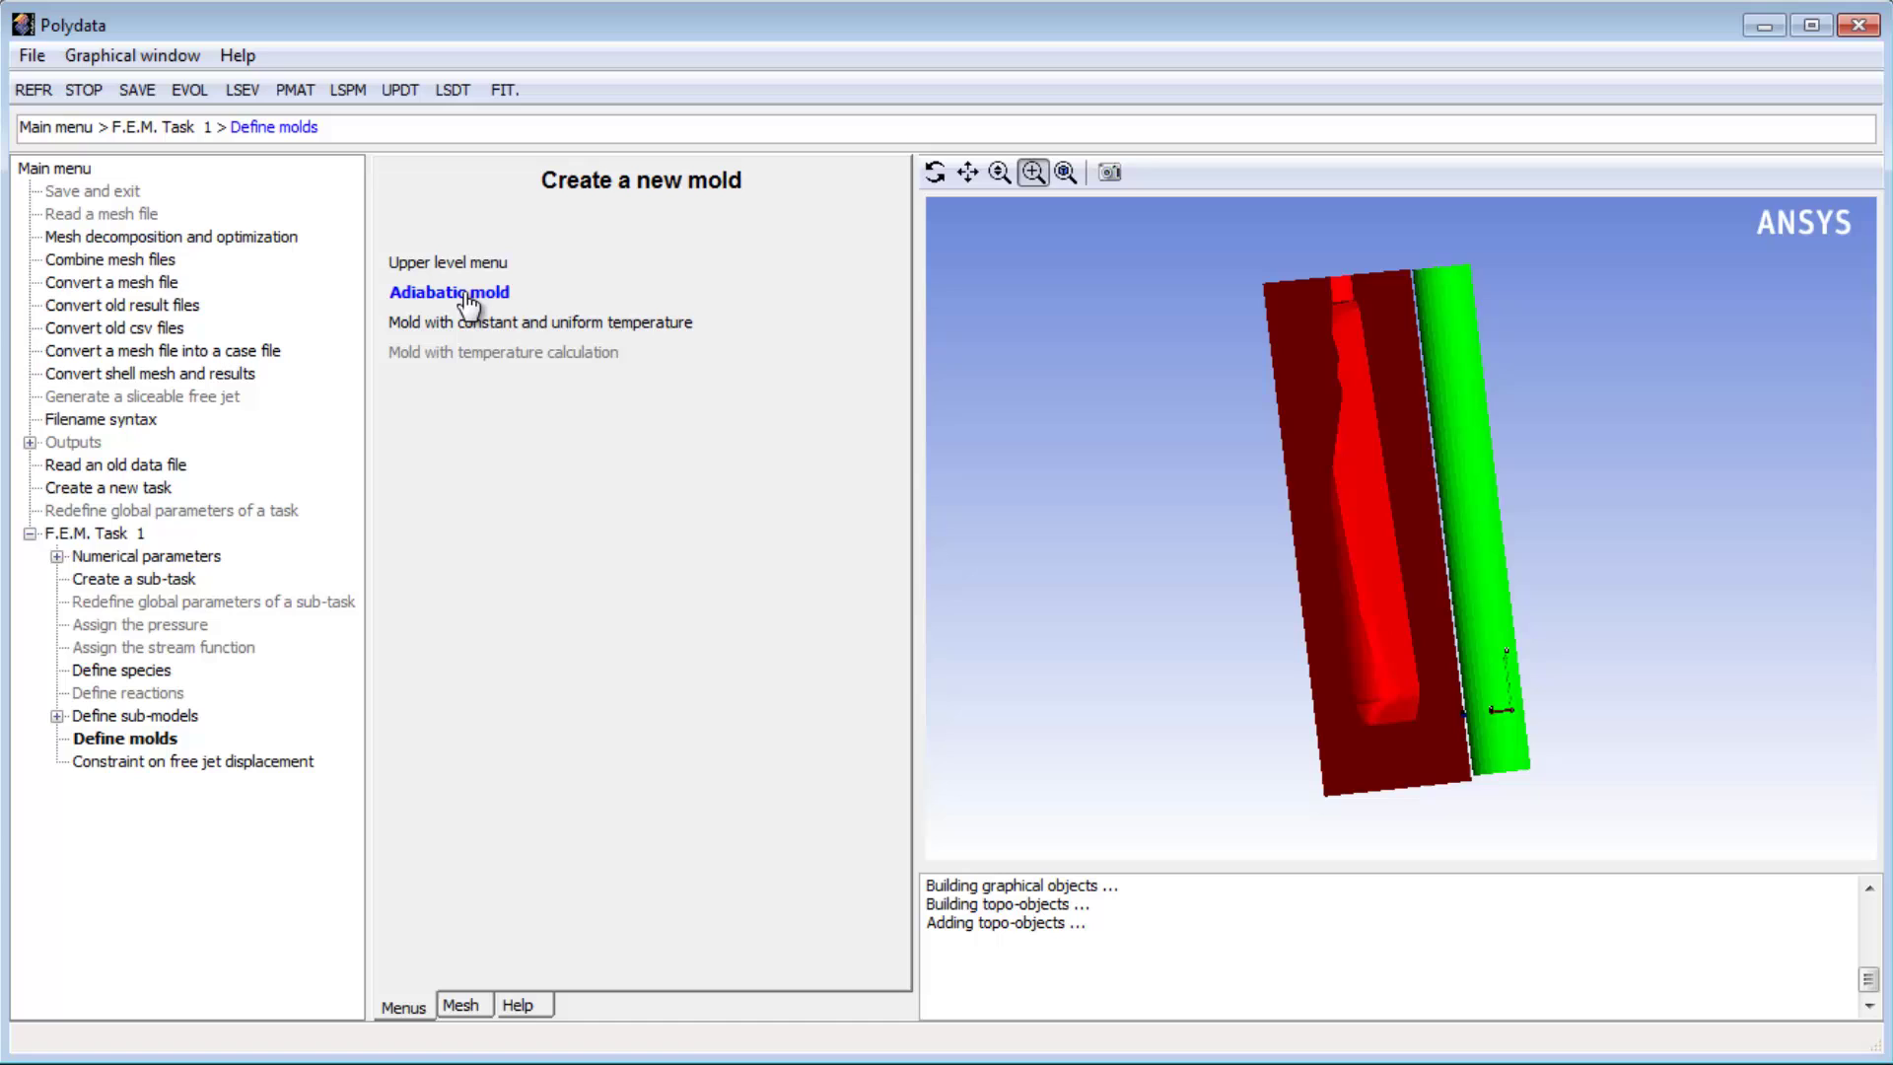
{"action": "left_click", "coordinate": [469, 296]}
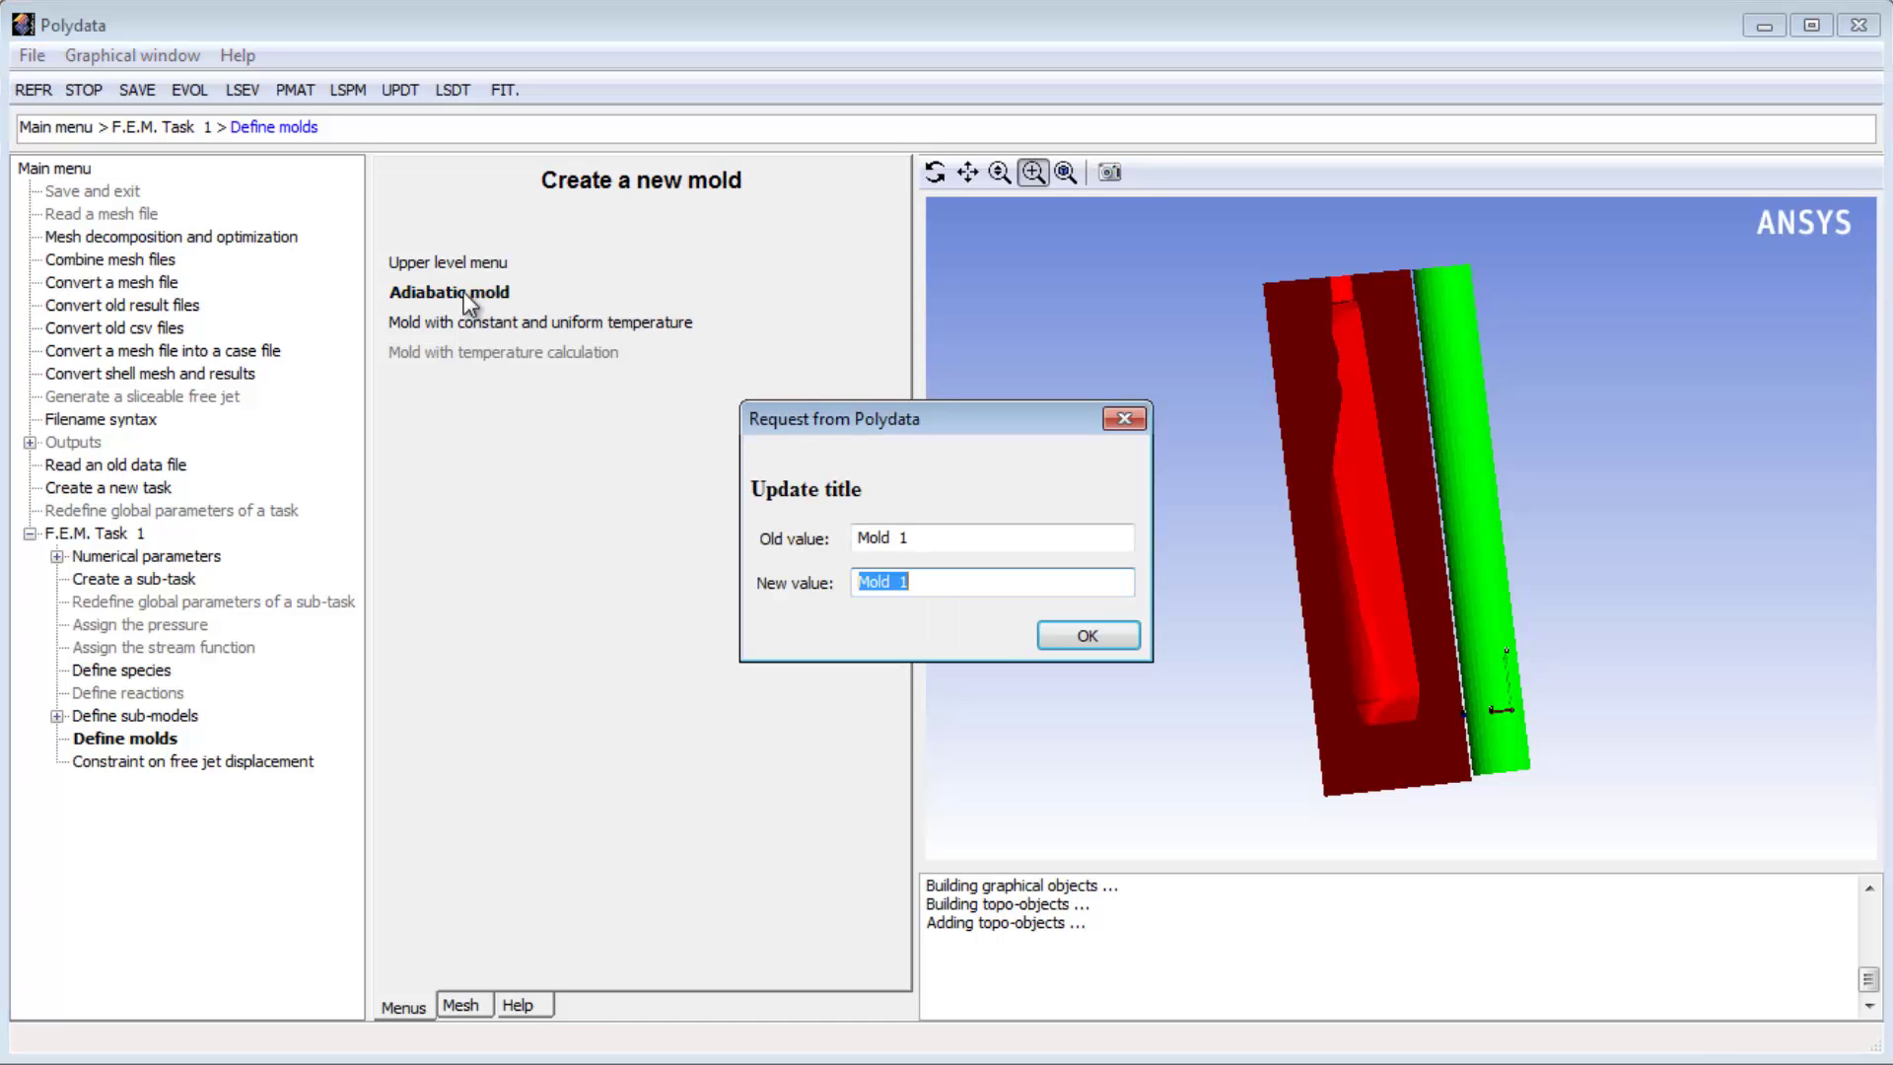
{"action": "left_click", "coordinate": [1083, 636]}
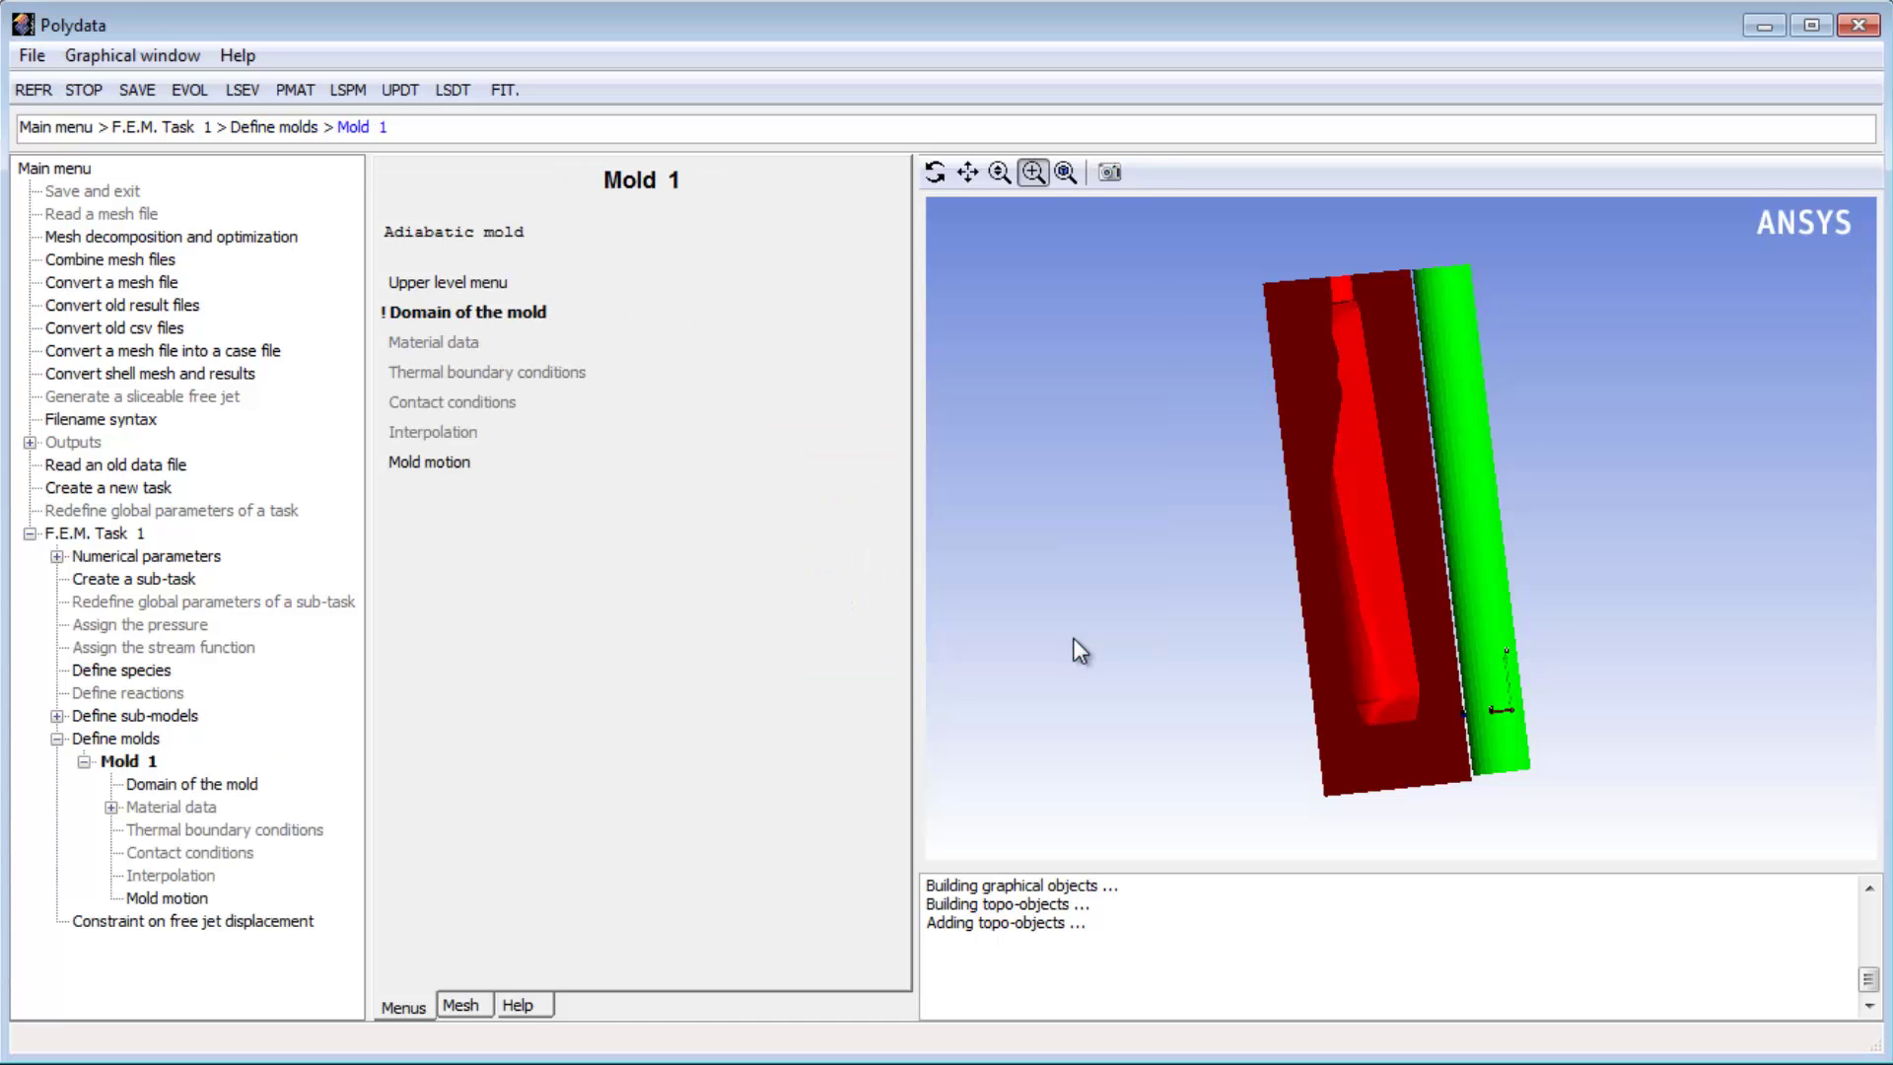
Define the domain of Mold 1 by removing the Parison subdomain so only Mold is used
{"action": "left_click", "coordinate": [513, 312]}
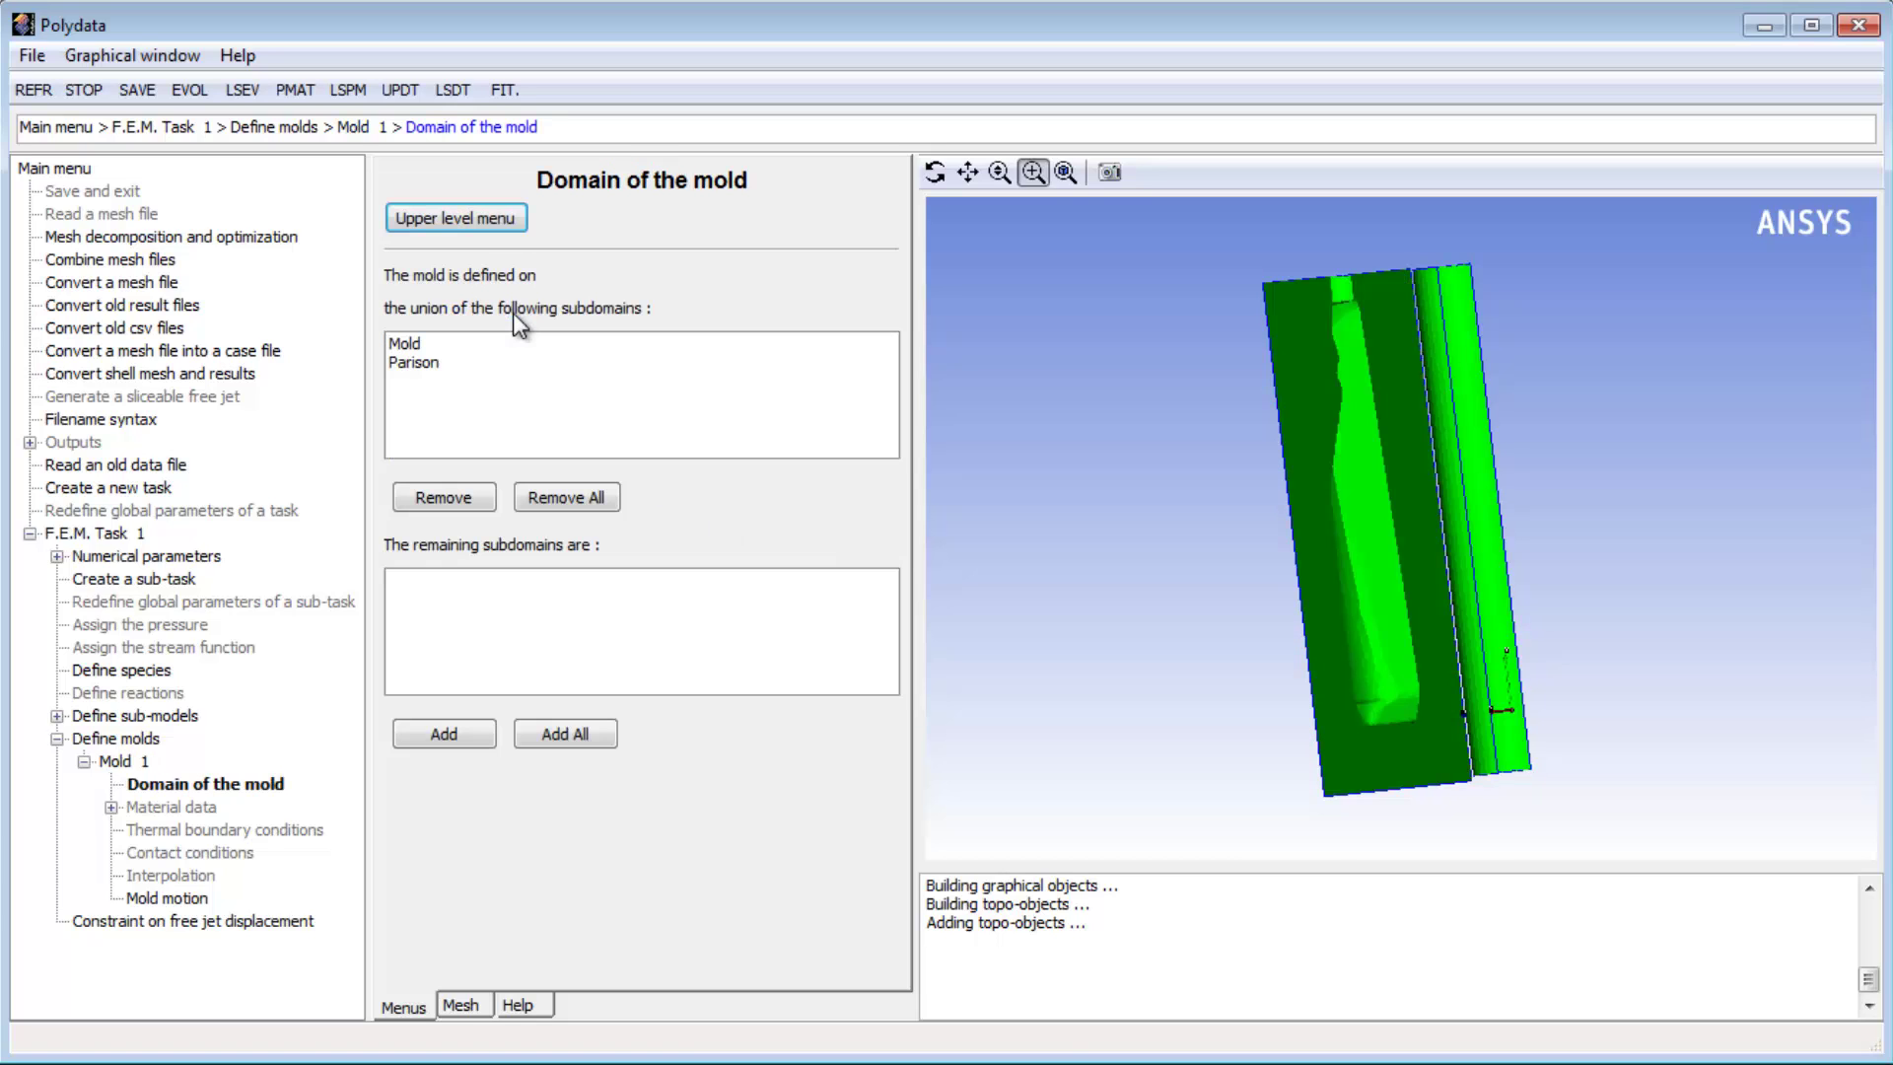
{"action": "left_click", "coordinate": [422, 364]}
{"action": "left_click", "coordinate": [484, 497]}
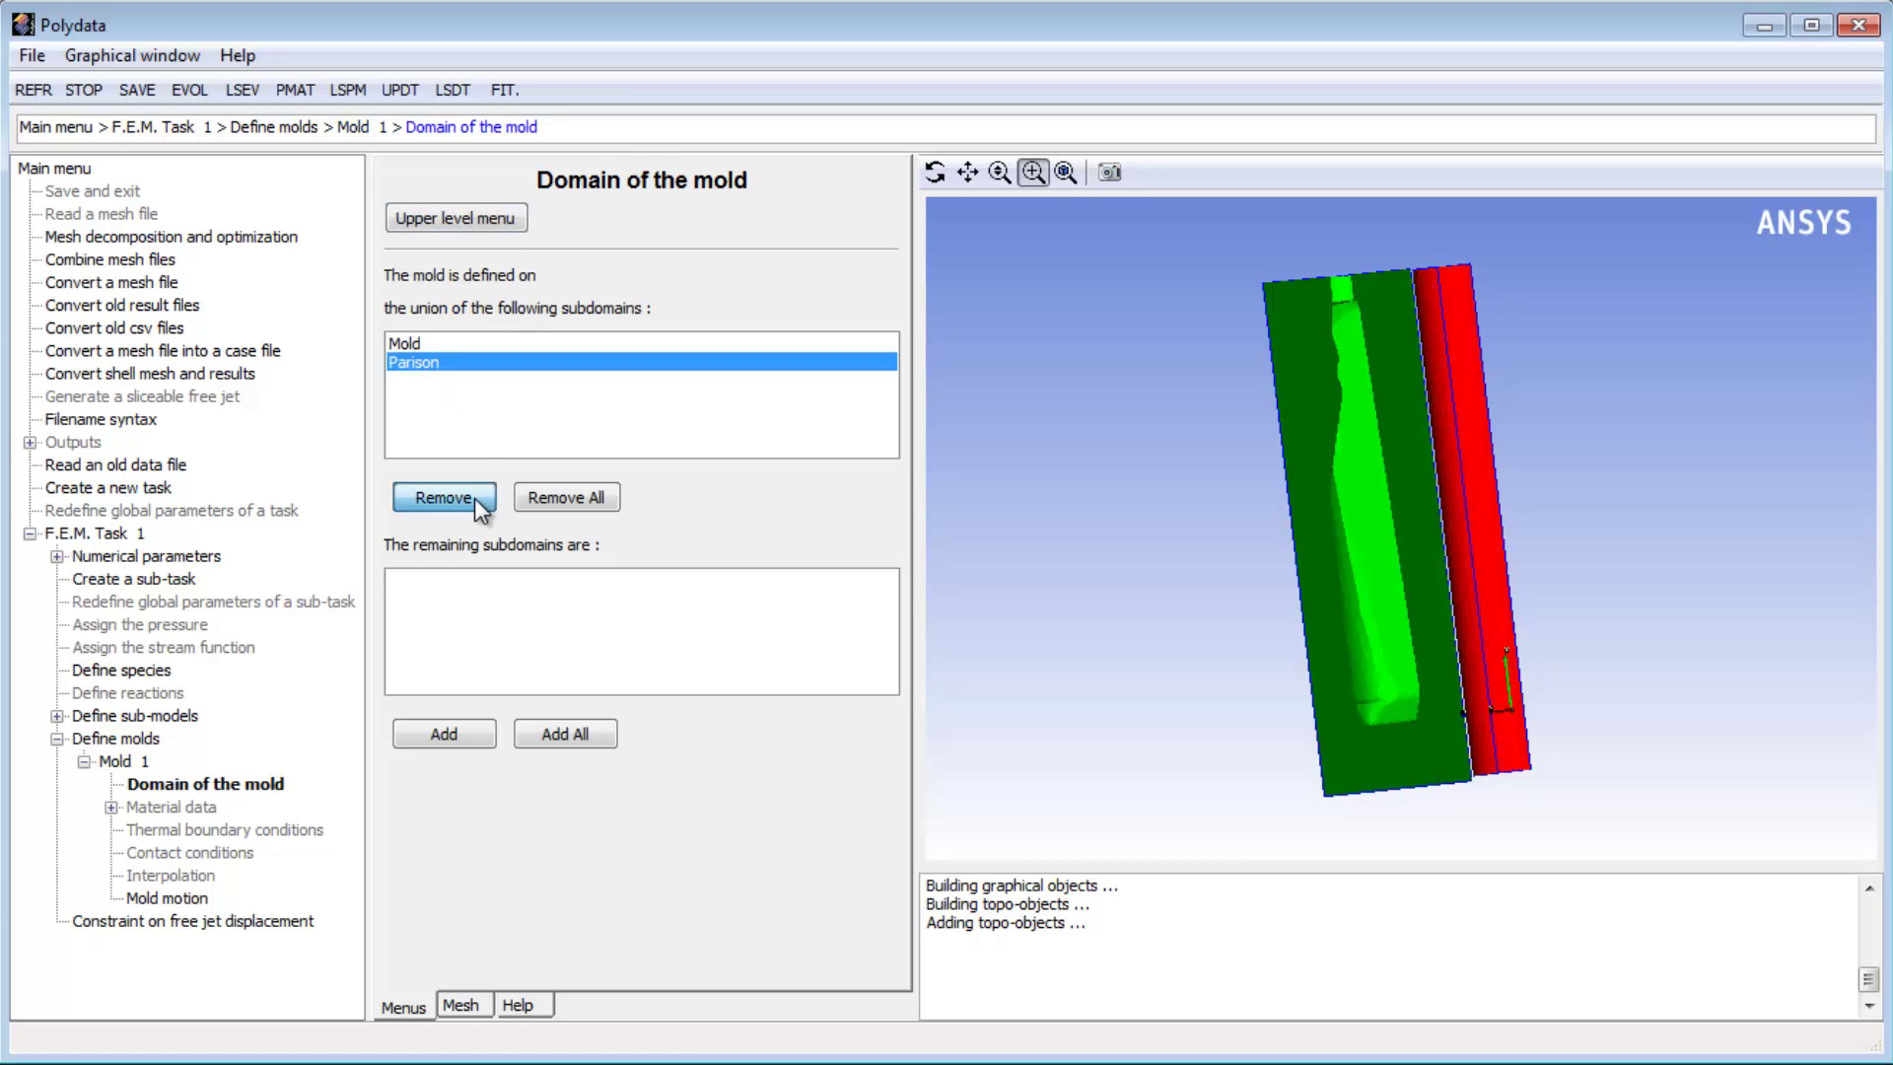
{"action": "left_click", "coordinate": [460, 219]}
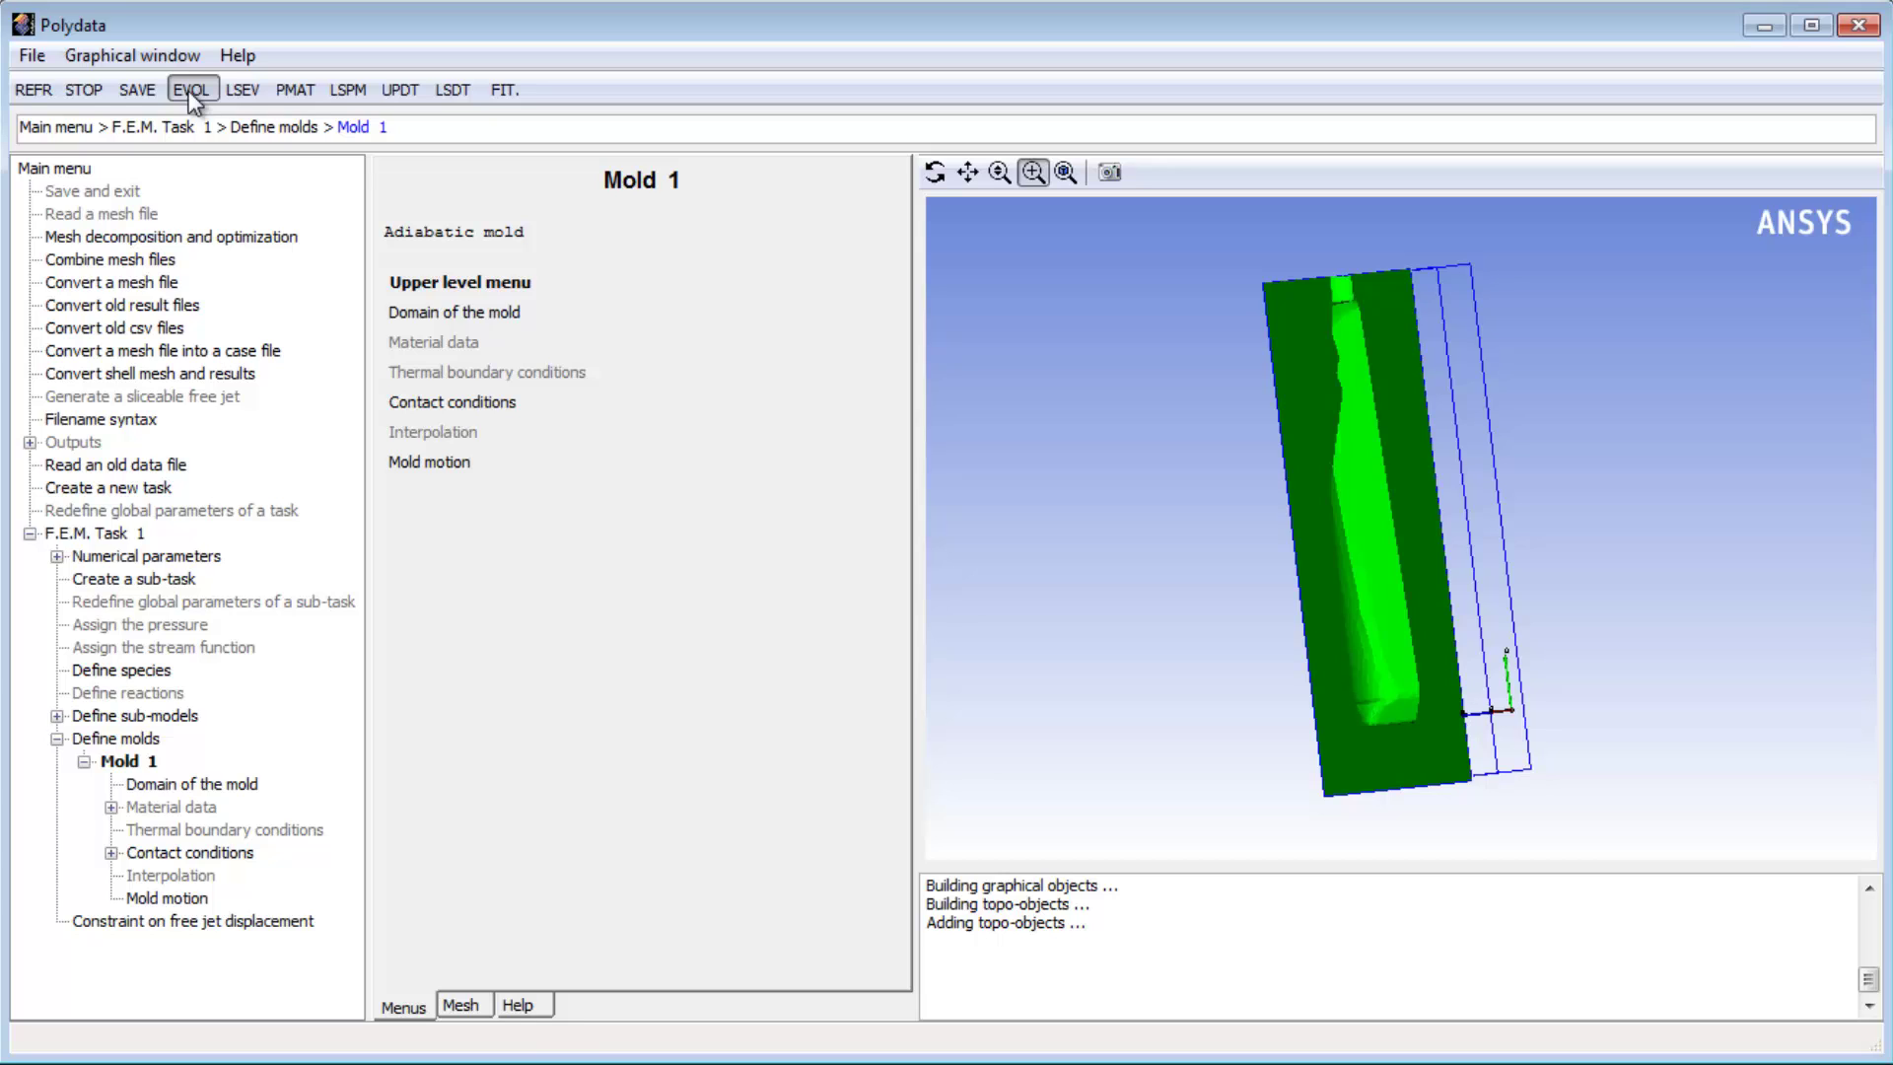
Change the contact condition along Mold to Contact for Mold 1
{"action": "left_click", "coordinate": [476, 407]}
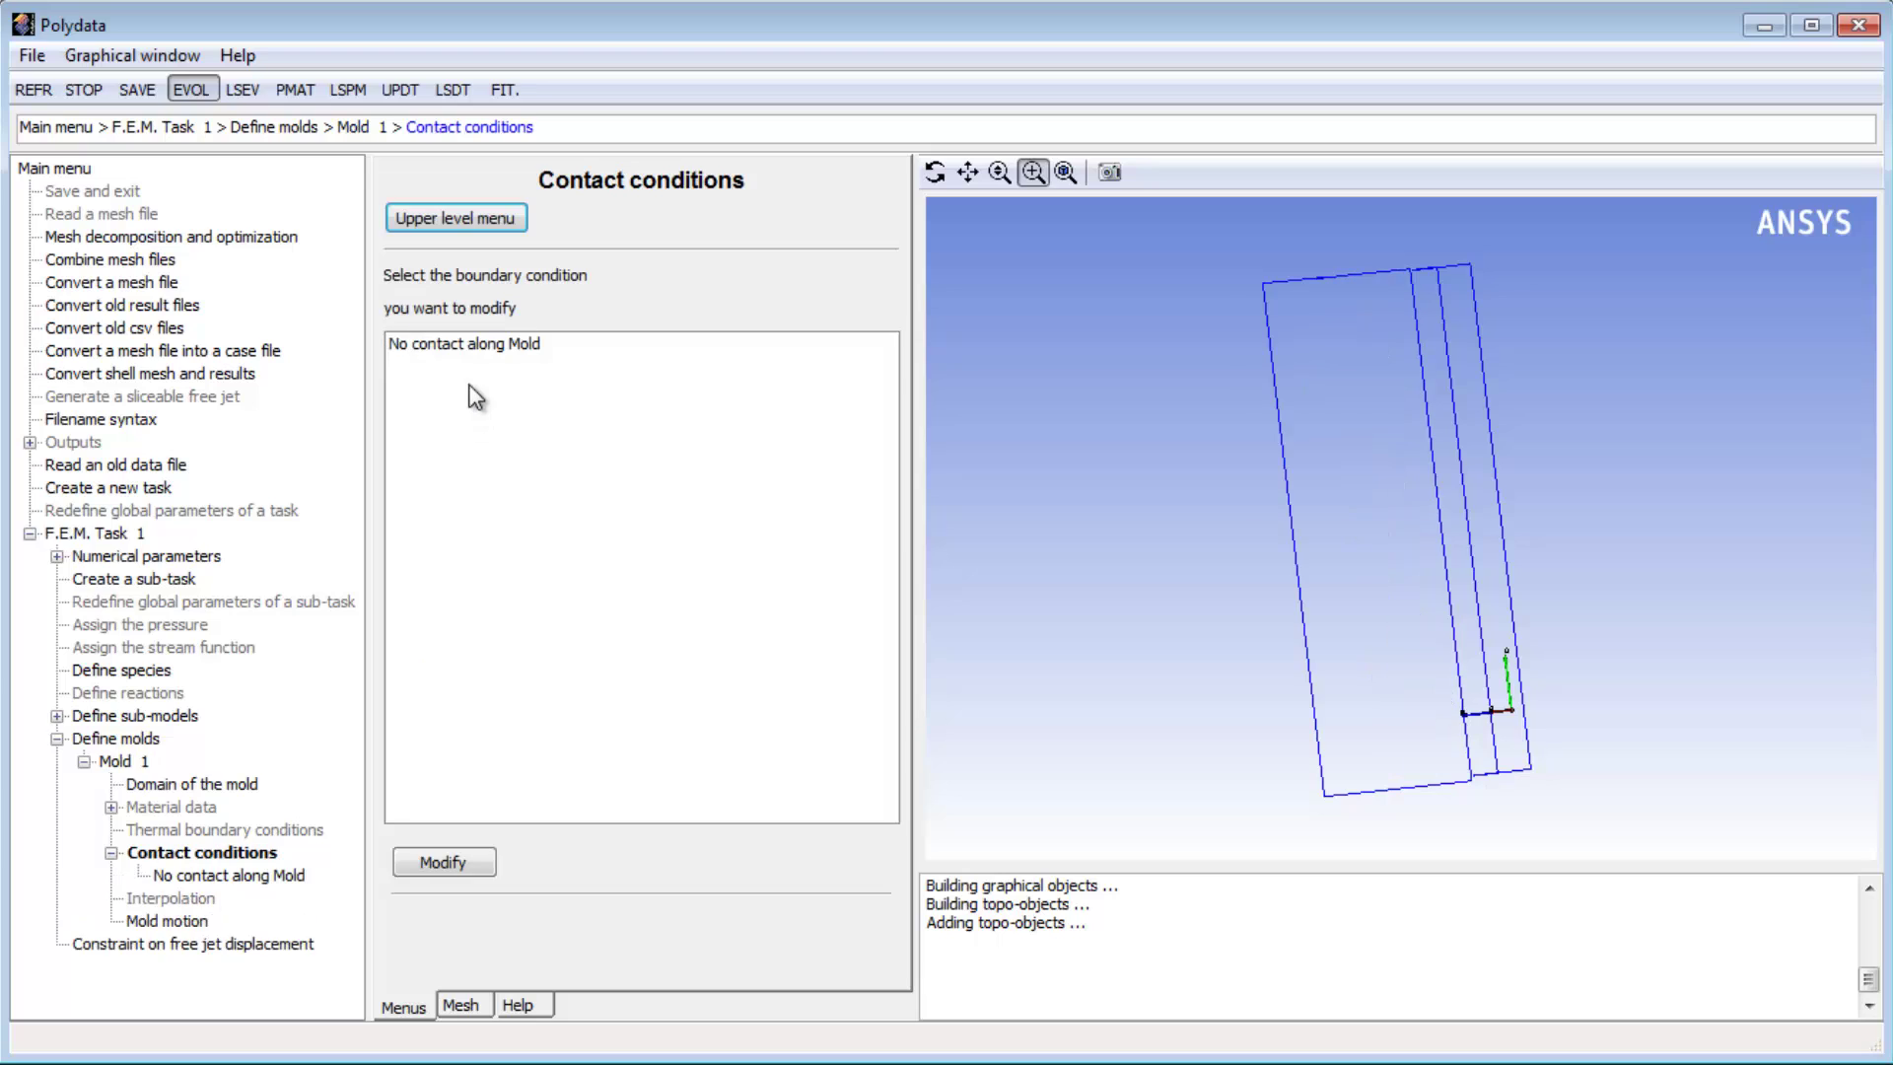
{"action": "left_click", "coordinate": [464, 345]}
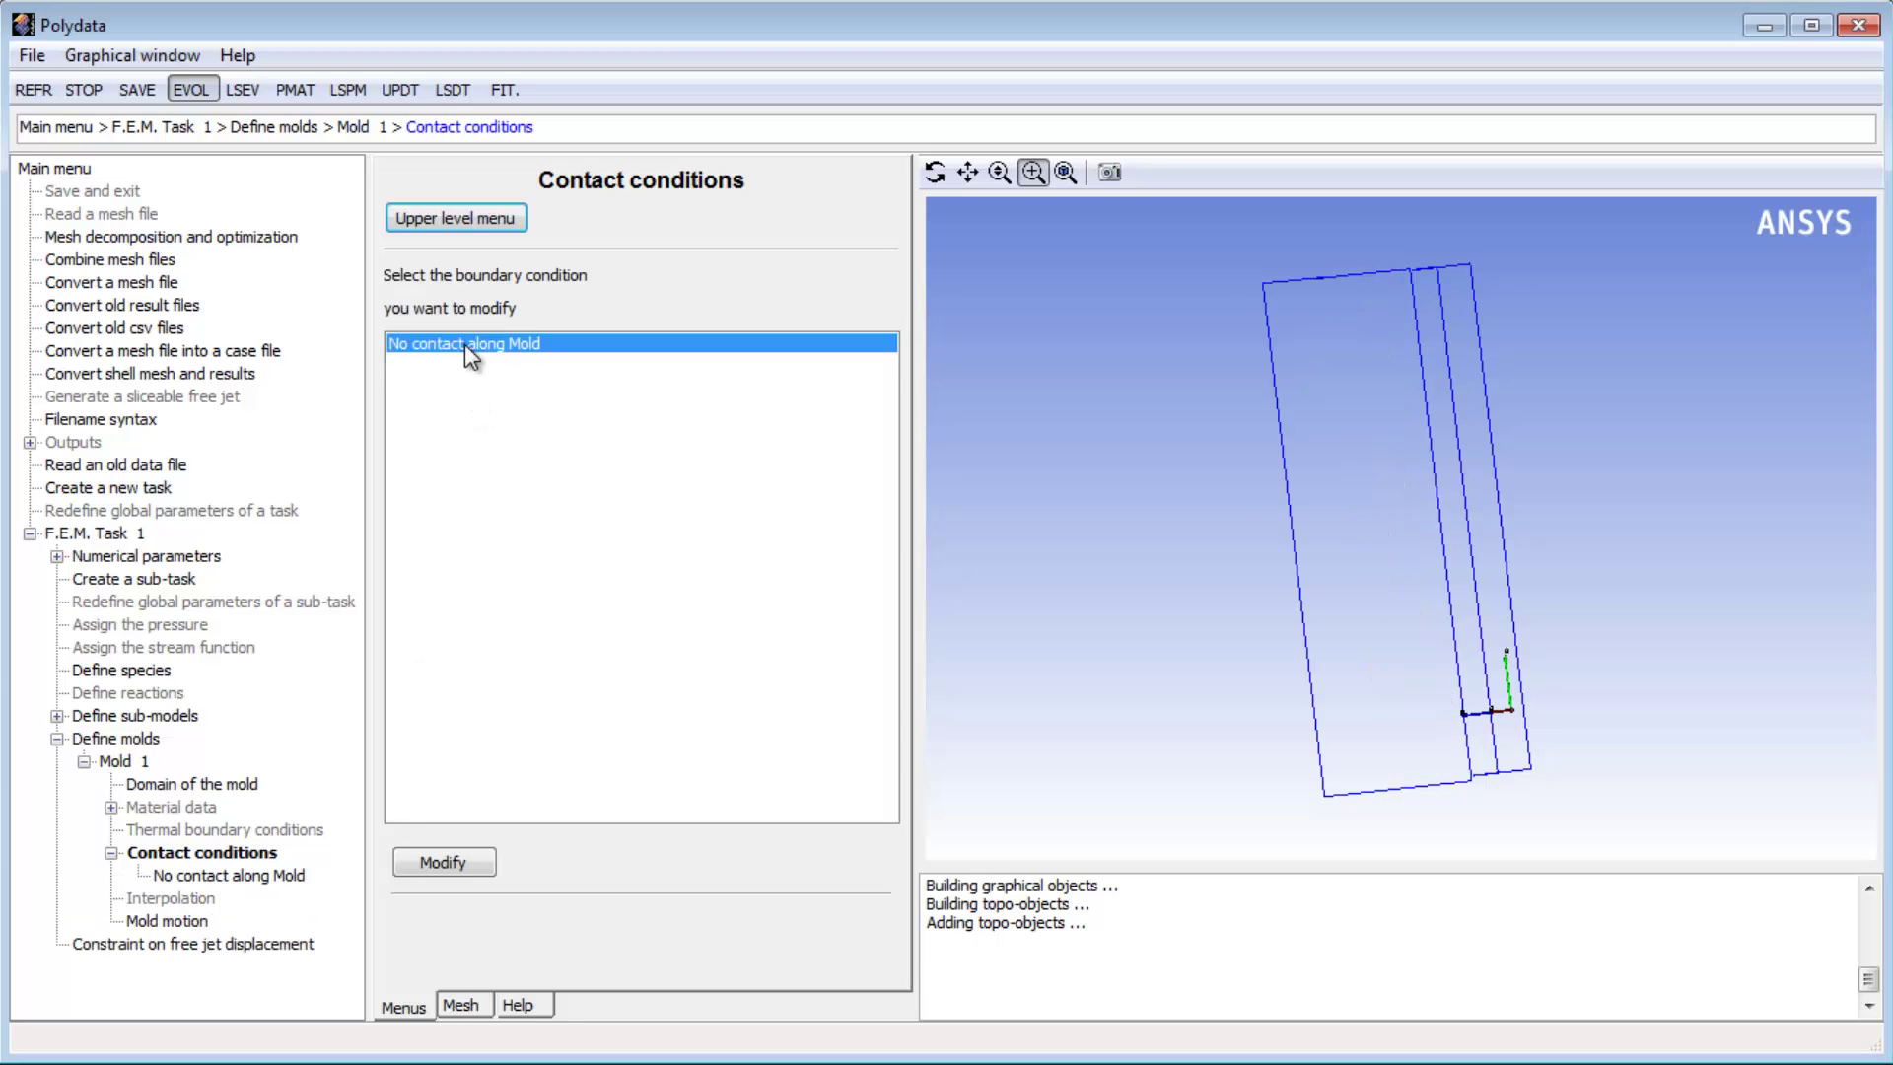
{"action": "left_click", "coordinate": [471, 875]}
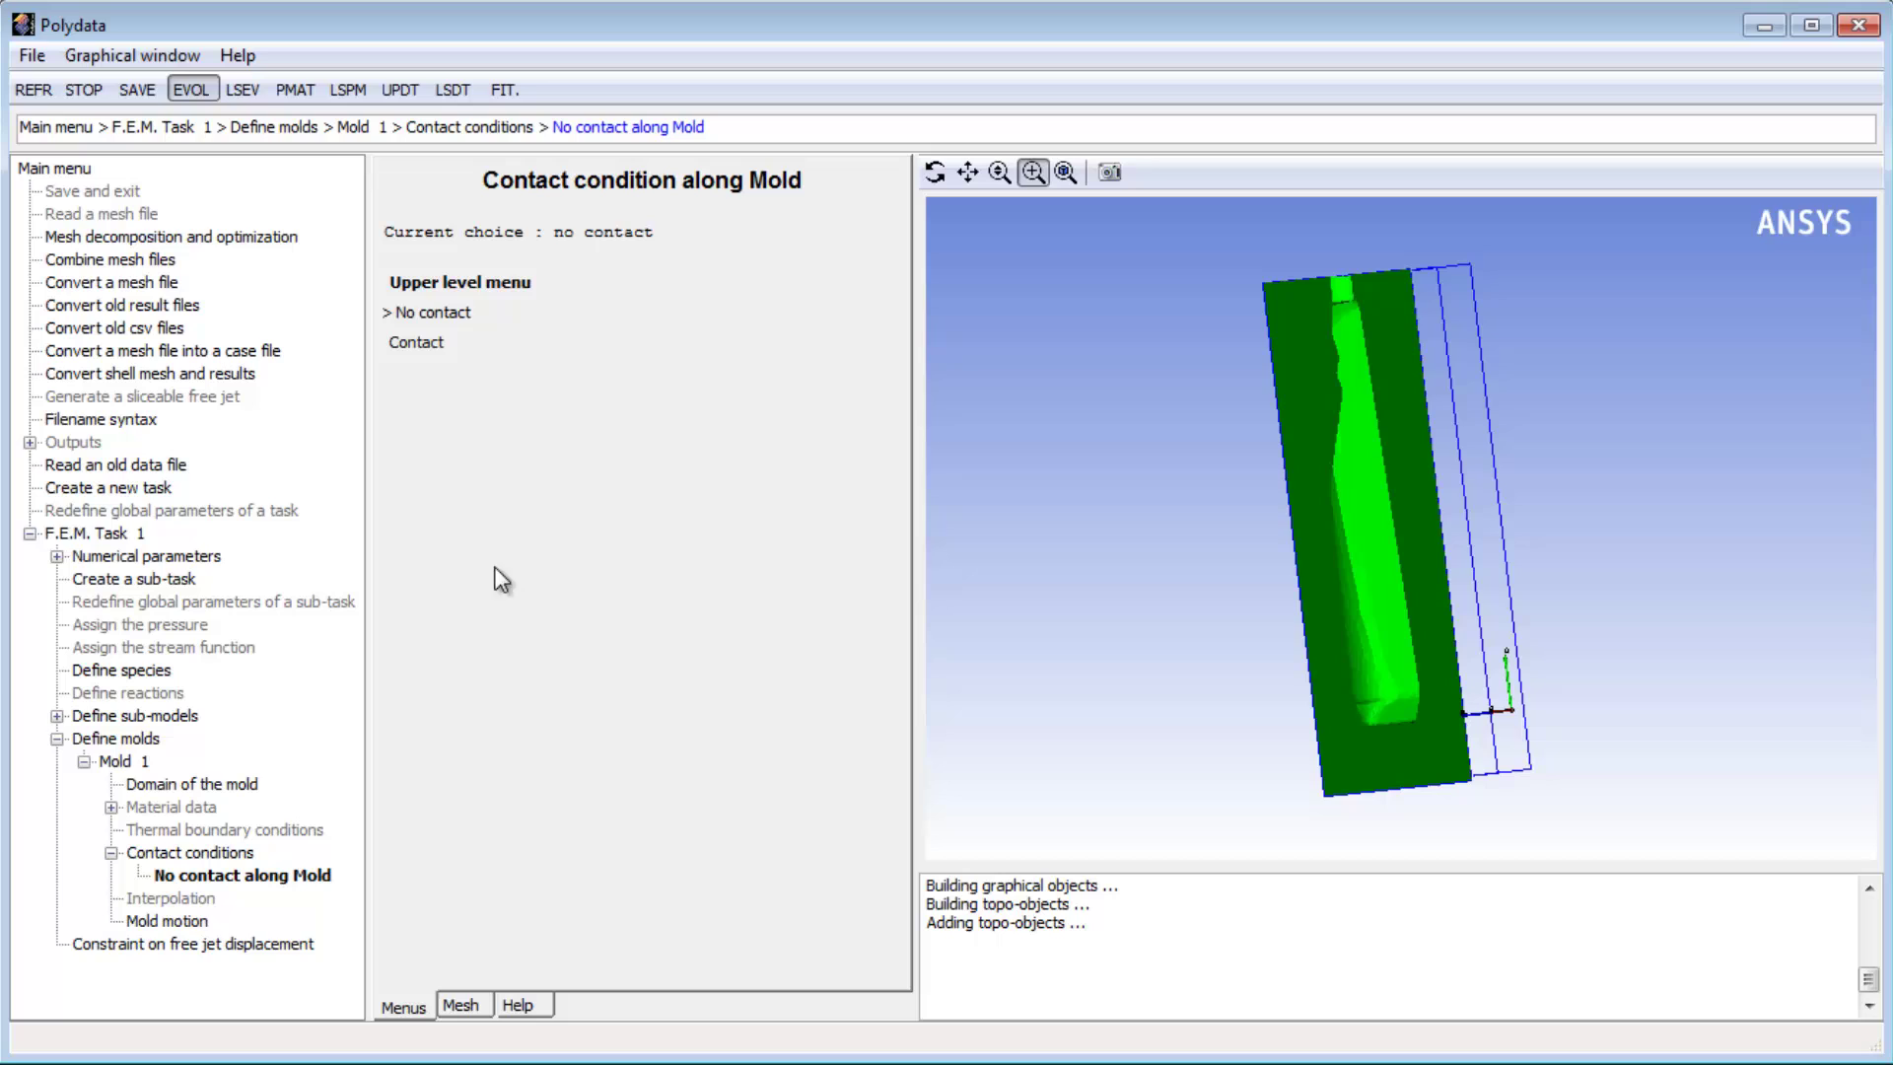
{"action": "left_click", "coordinate": [434, 353]}
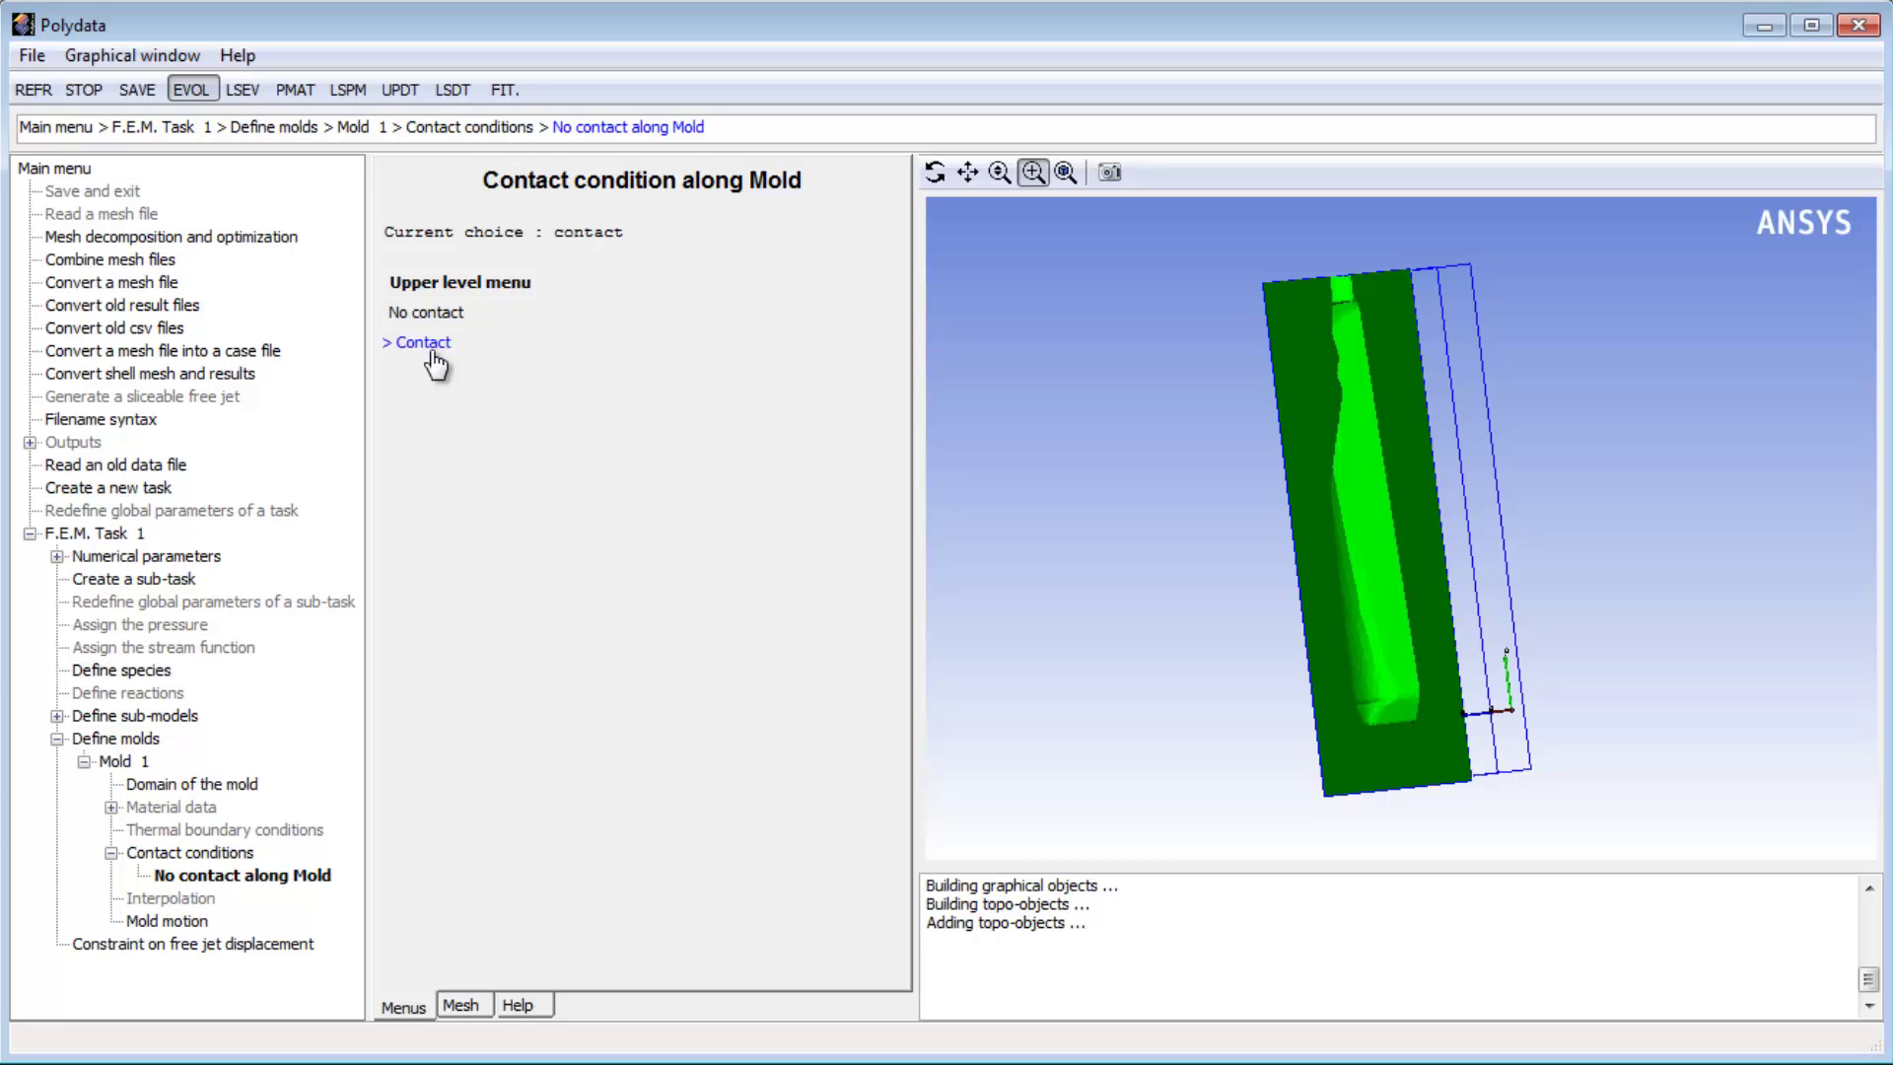
{"action": "left_click", "coordinate": [461, 284]}
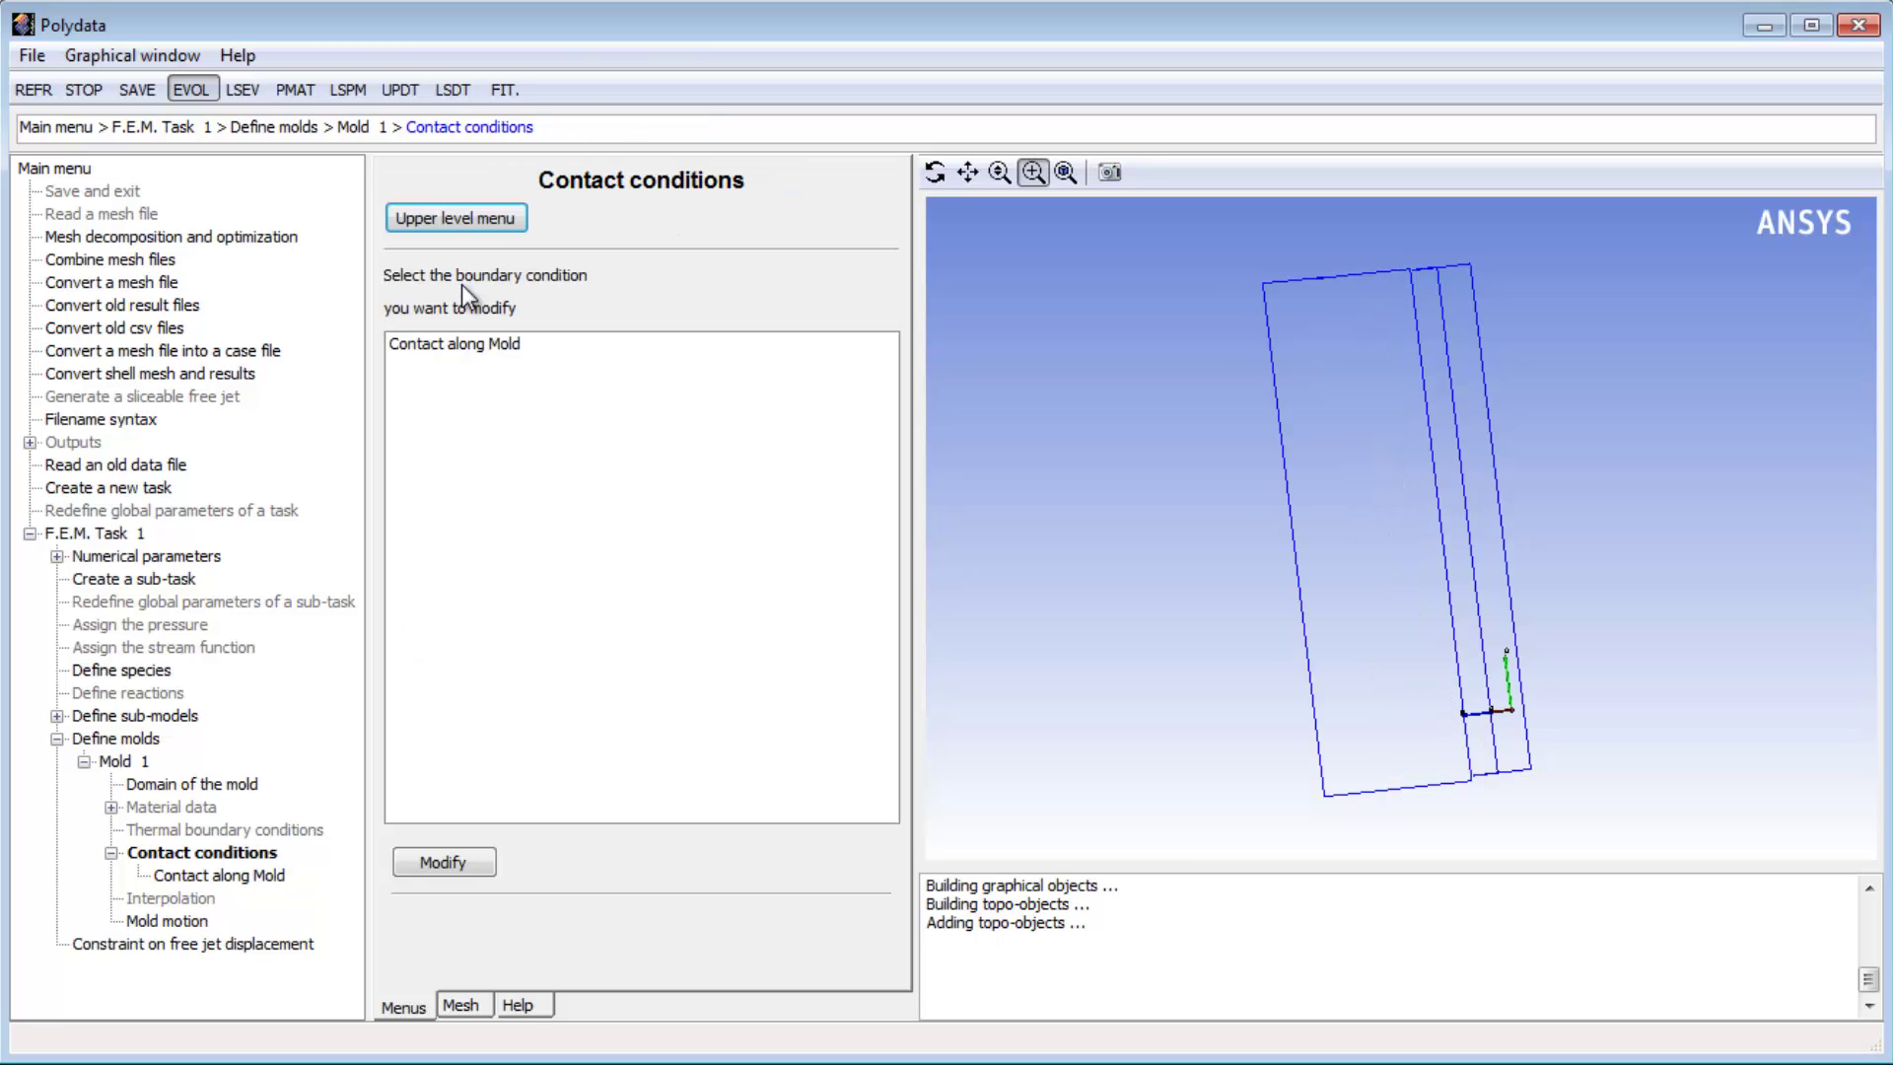
{"action": "left_click", "coordinate": [462, 217]}
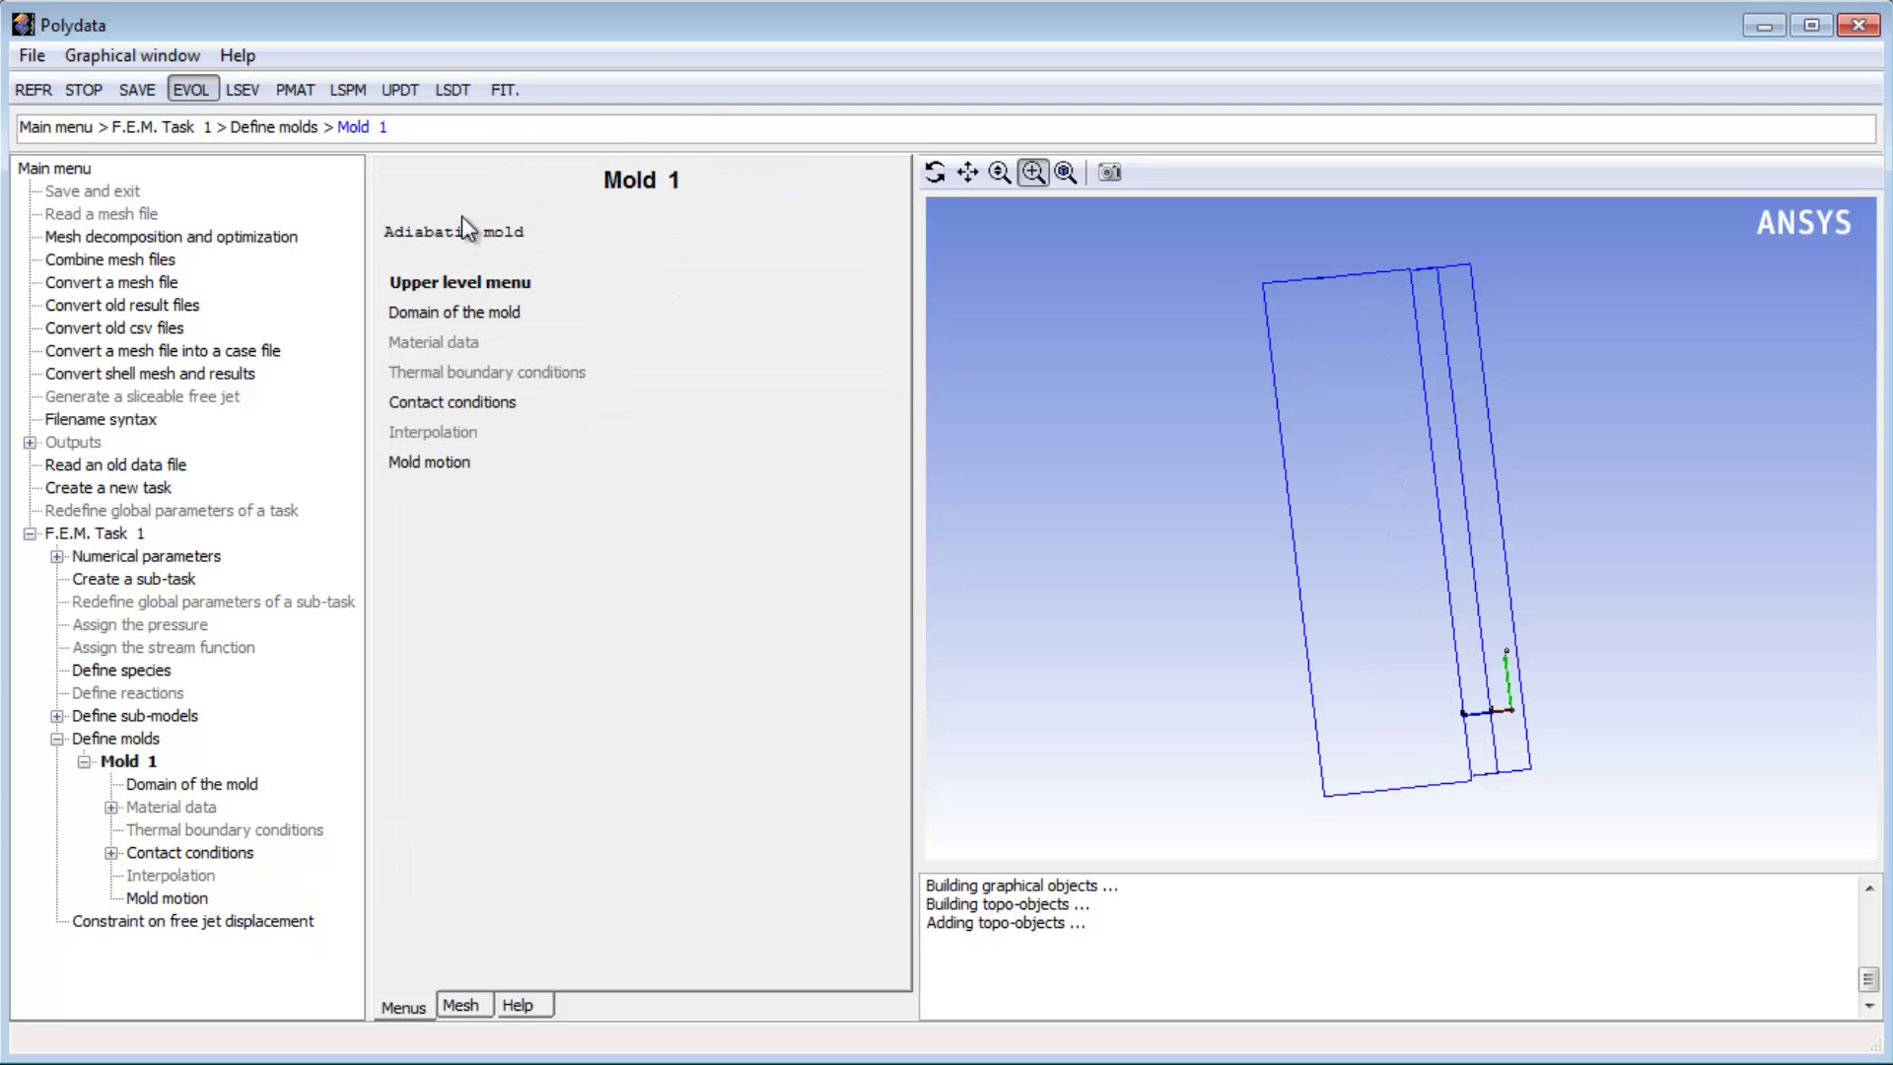
Set the motion type of Mold 1 to translation velocity imposed (option 1)
{"action": "left_click", "coordinate": [450, 465]}
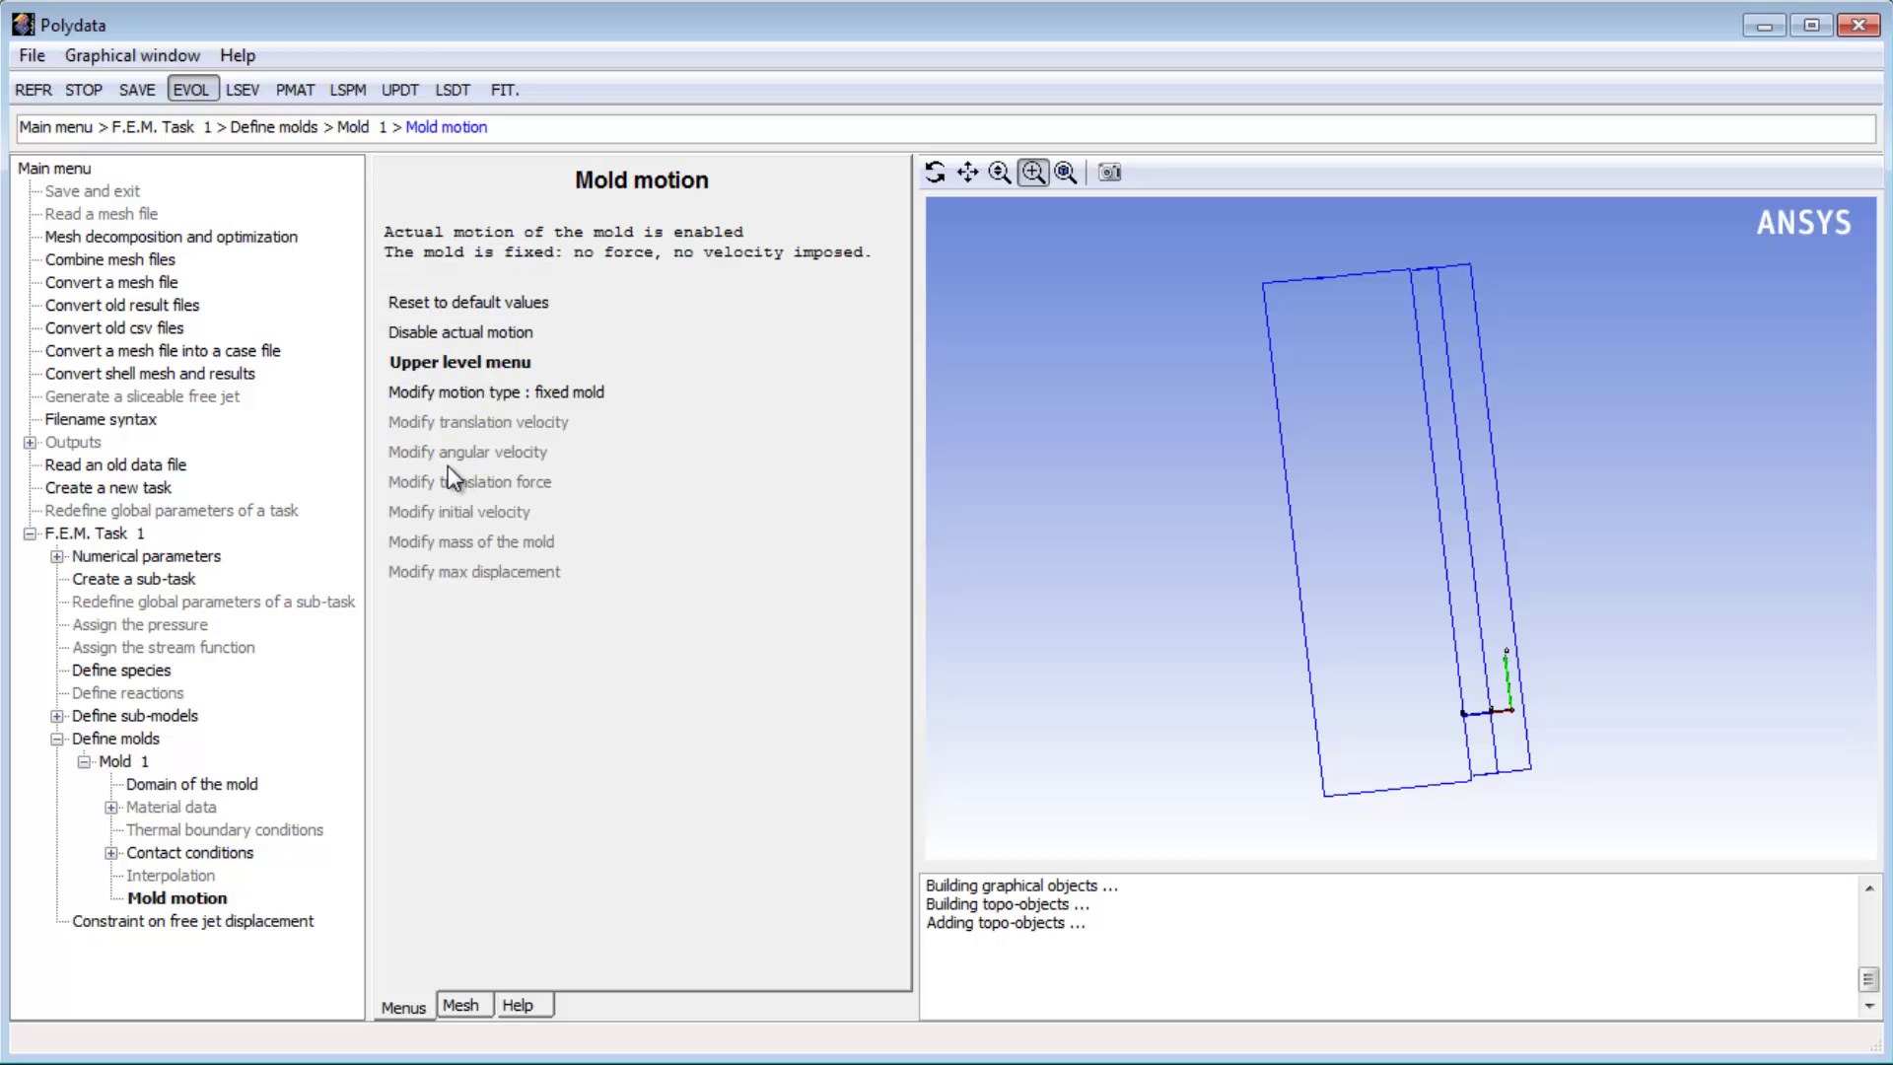
{"action": "left_click", "coordinate": [460, 393]}
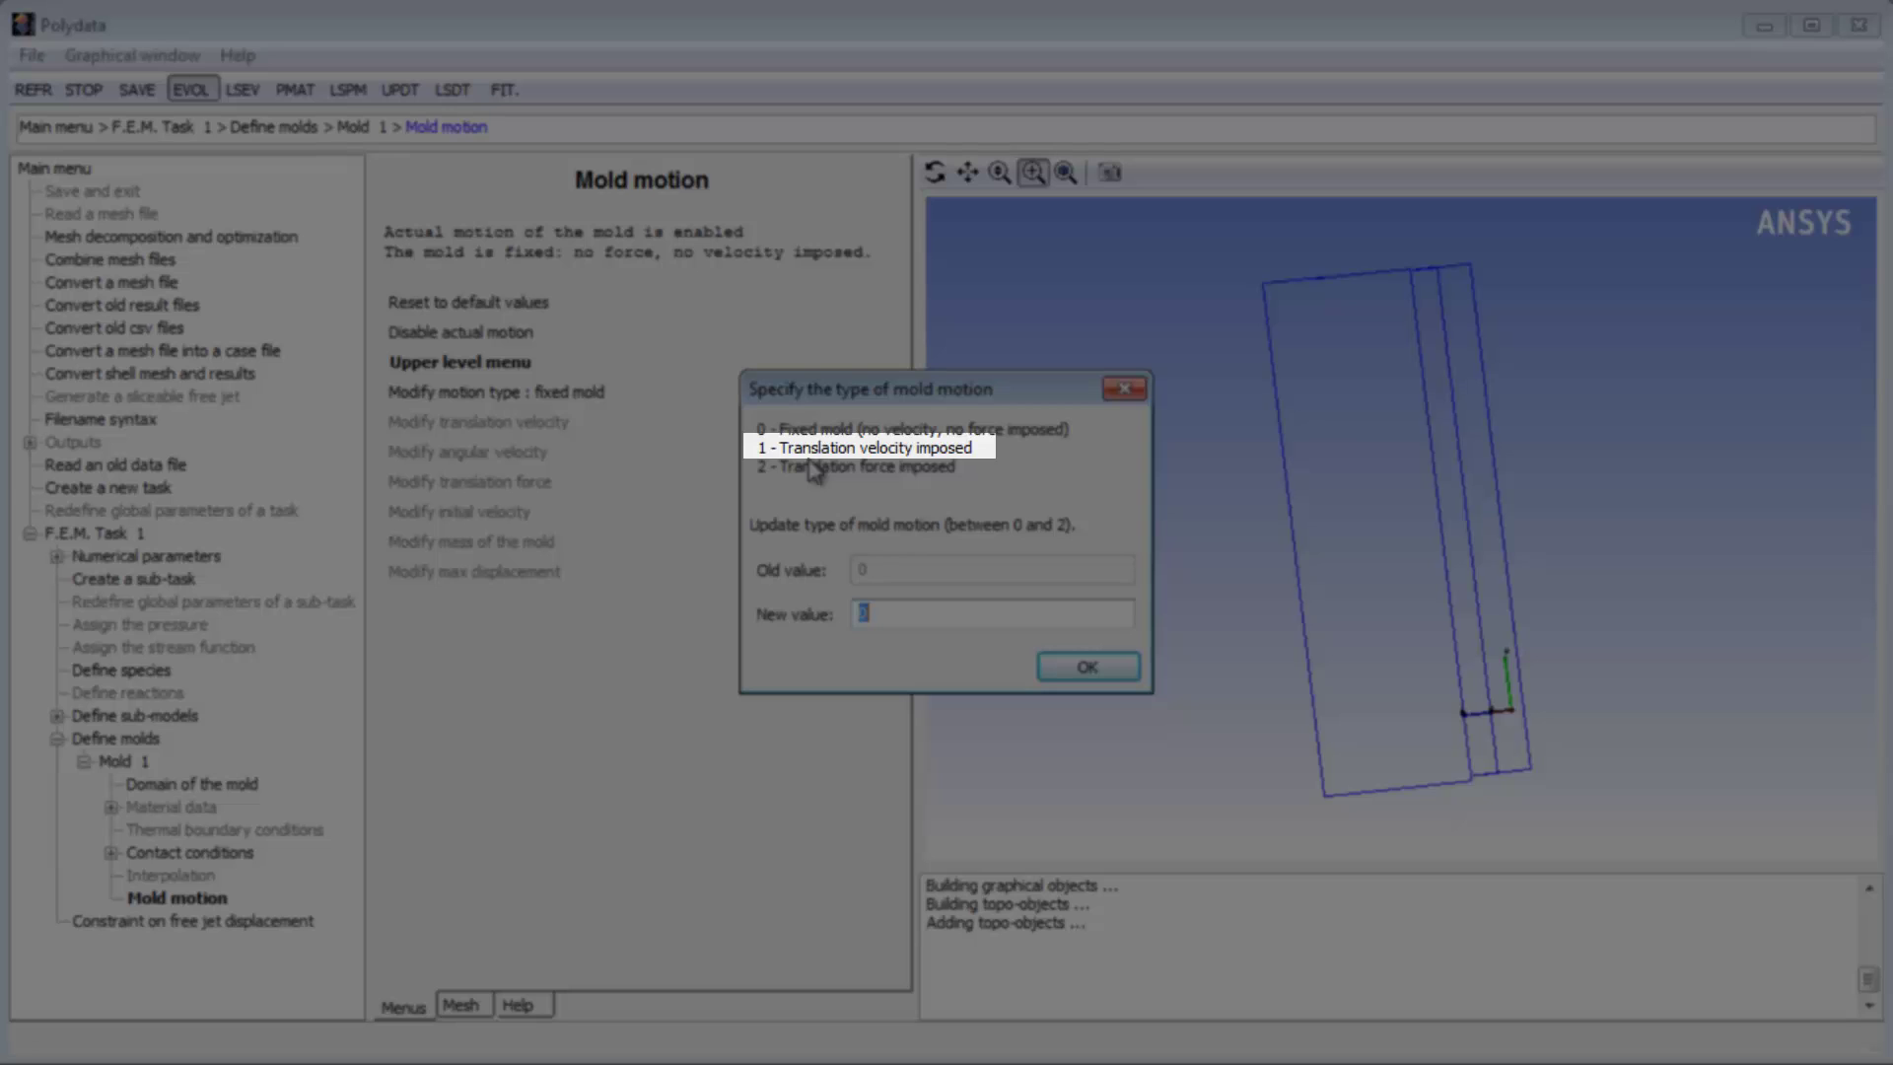
{"action": "type", "text": "1"}
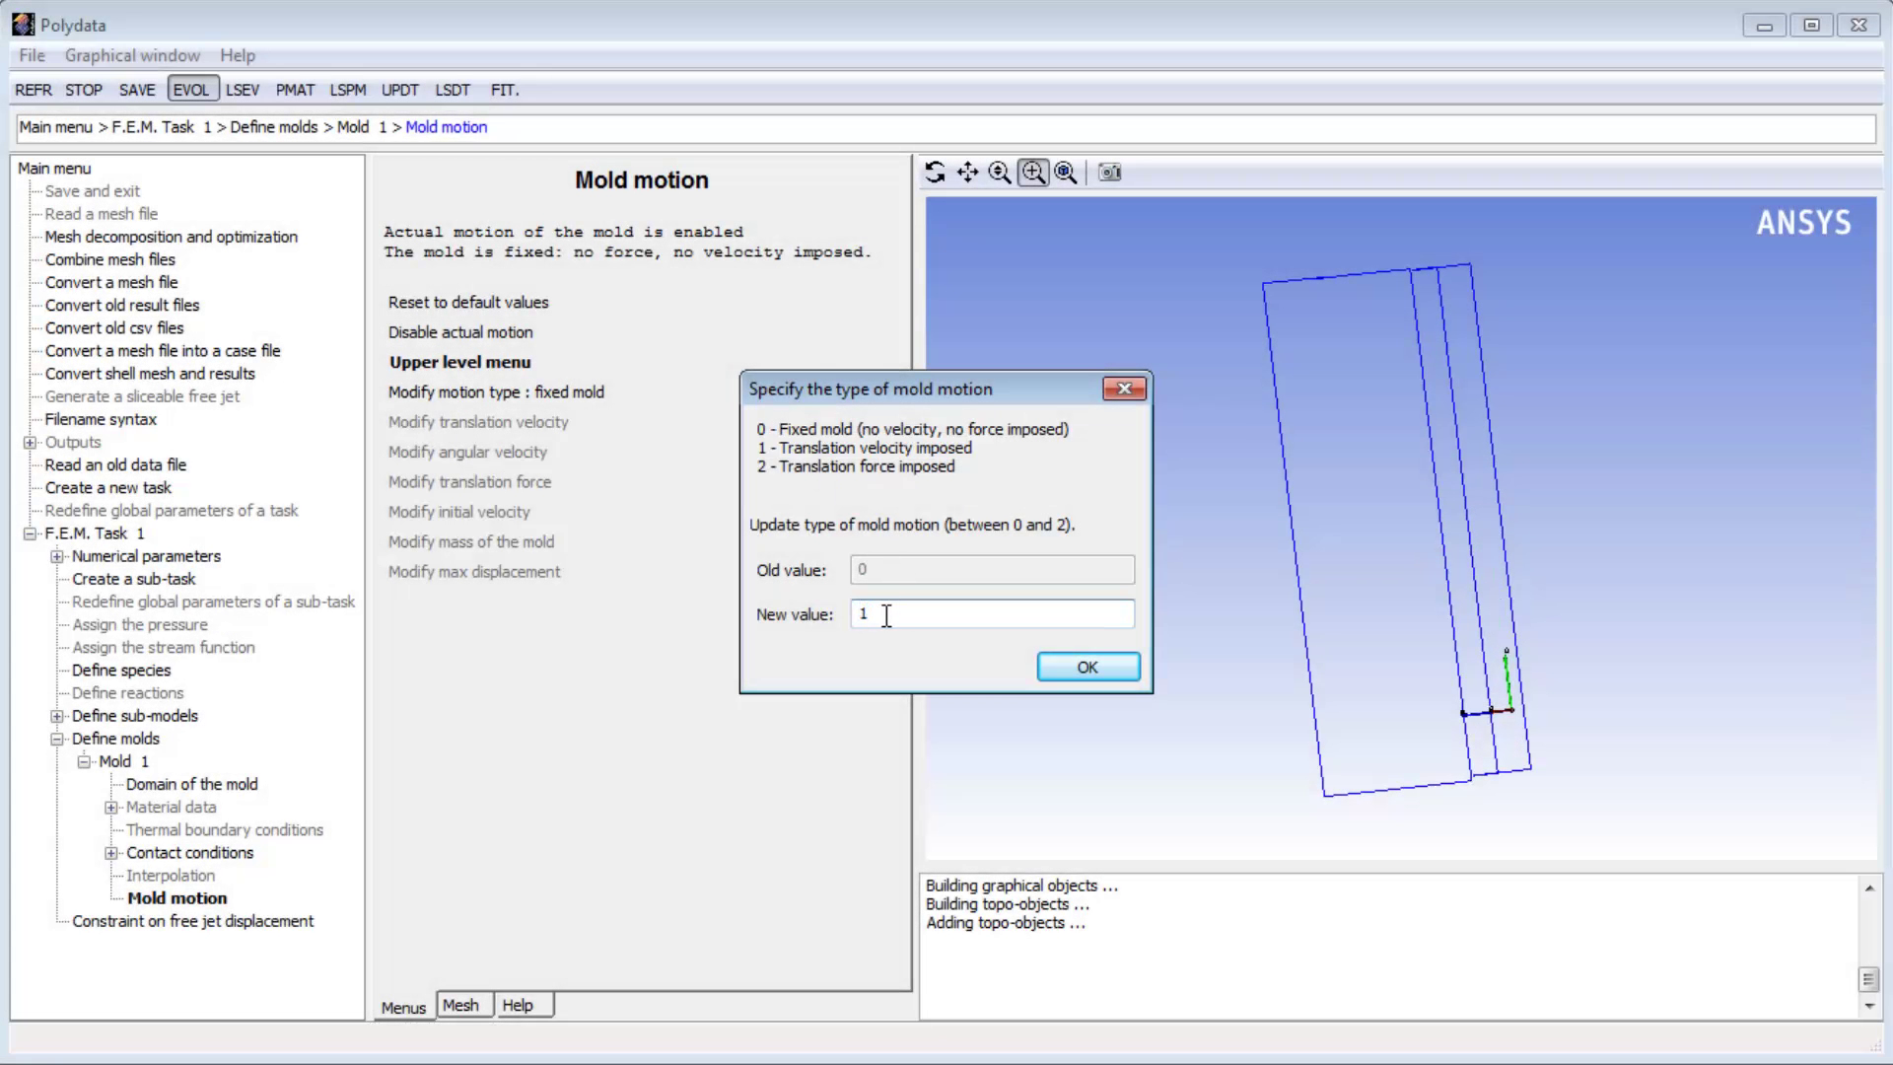
{"action": "left_click", "coordinate": [1079, 662]}
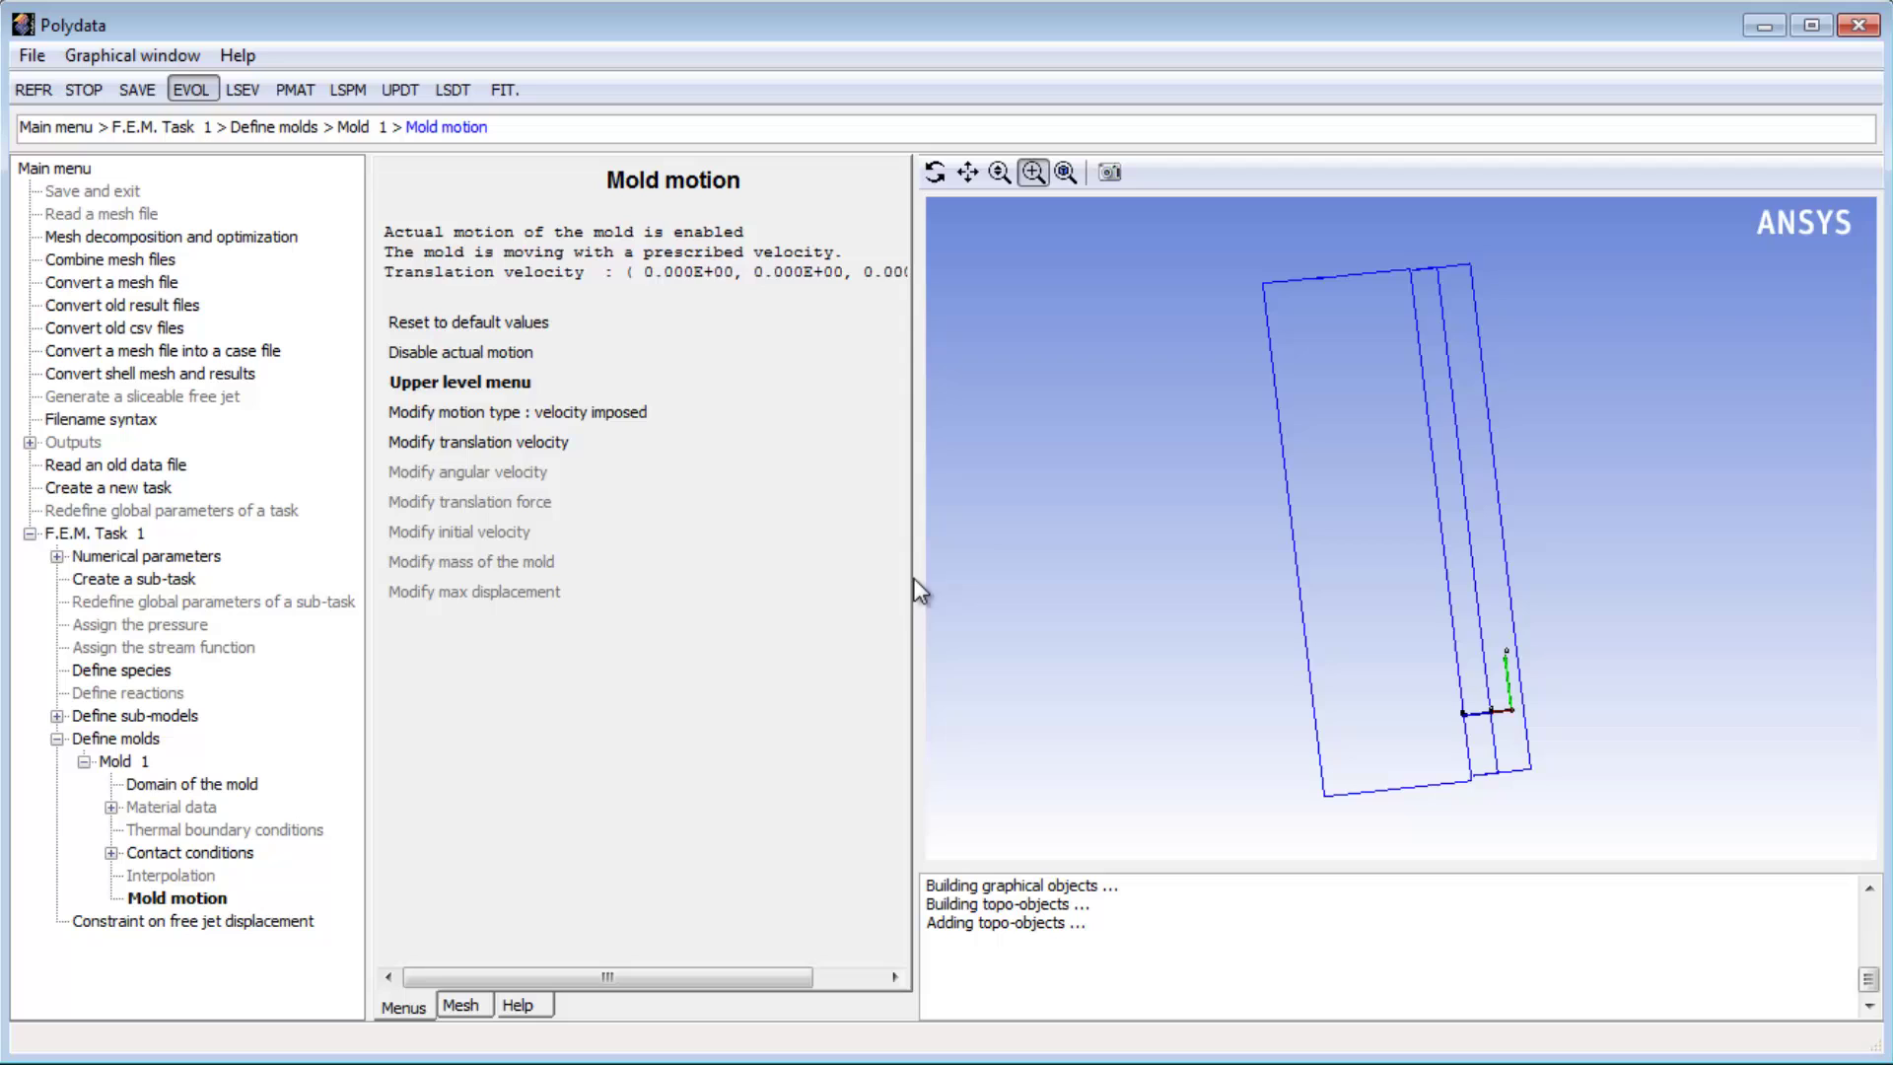
Set Mold 1's translation velocity to 0 in x and y, both time-independent, and -350 in z
{"action": "left_click", "coordinate": [477, 443]}
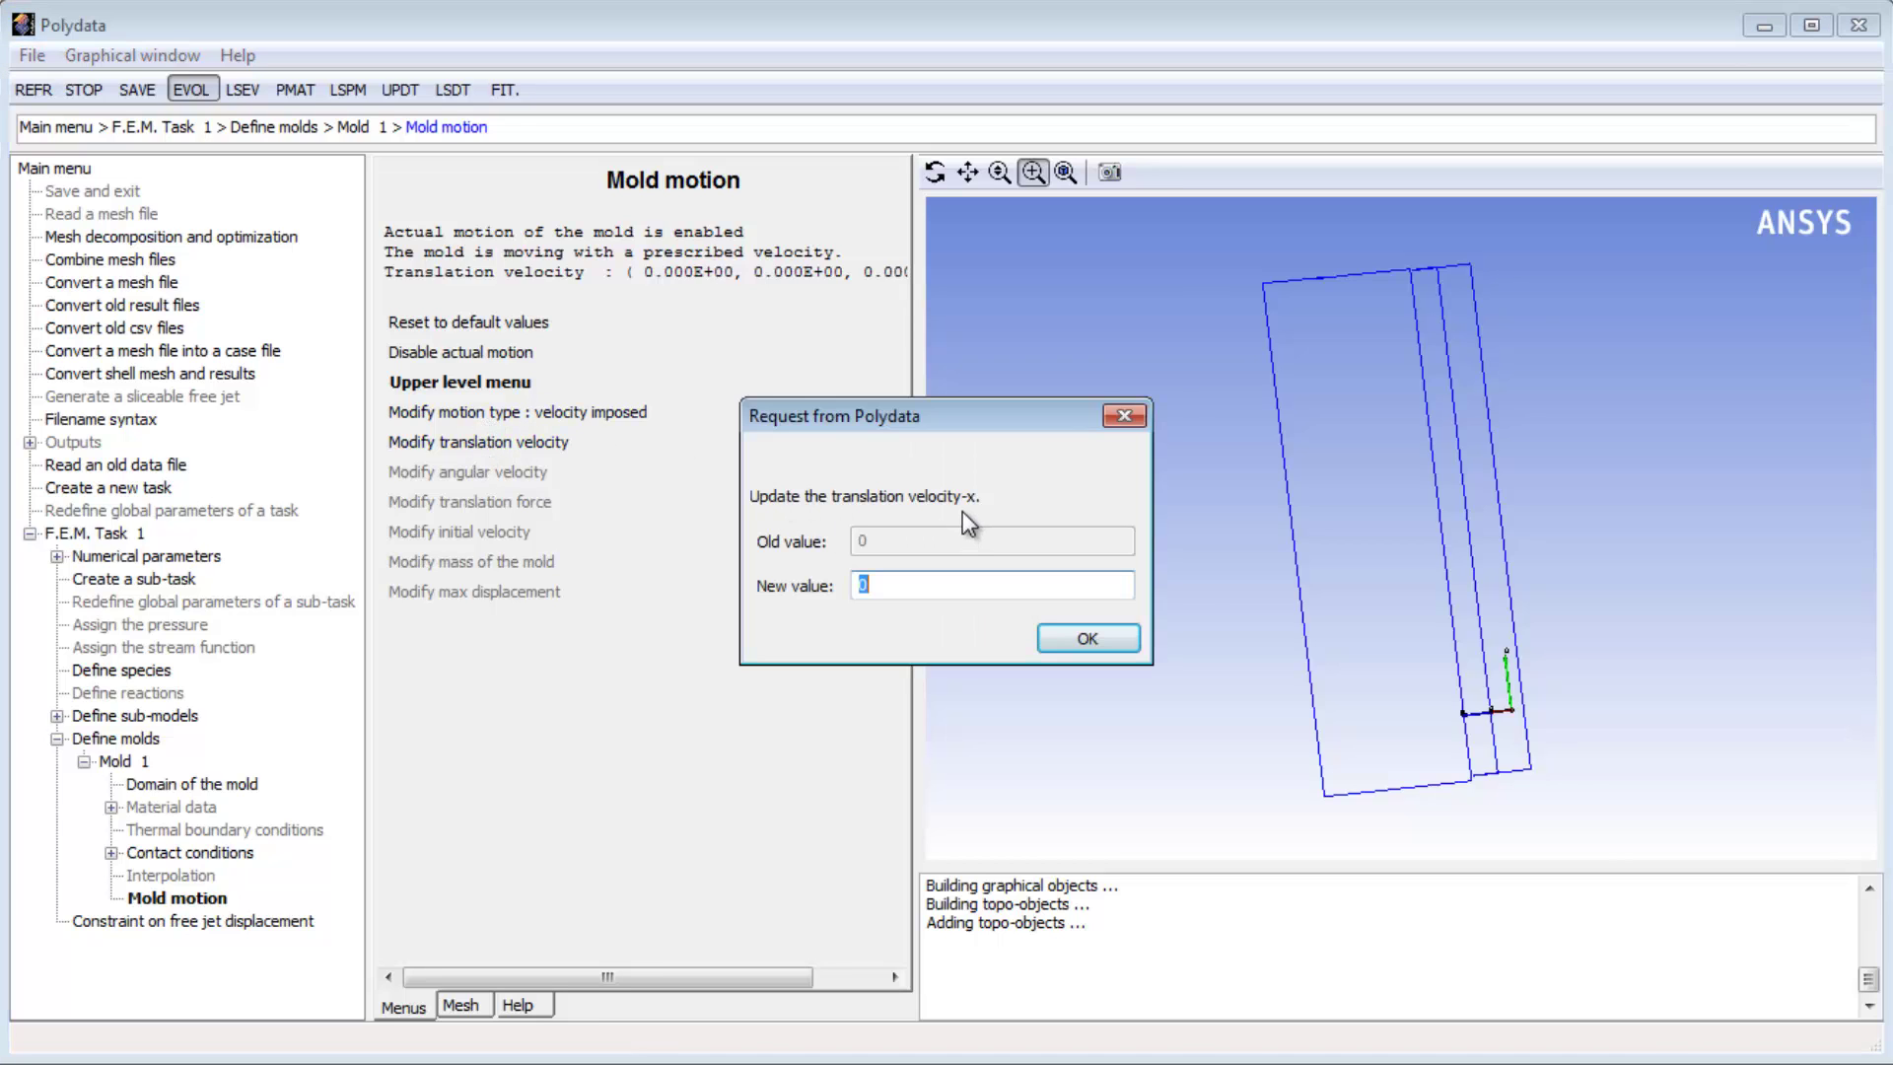
{"action": "left_click", "coordinate": [1077, 641]}
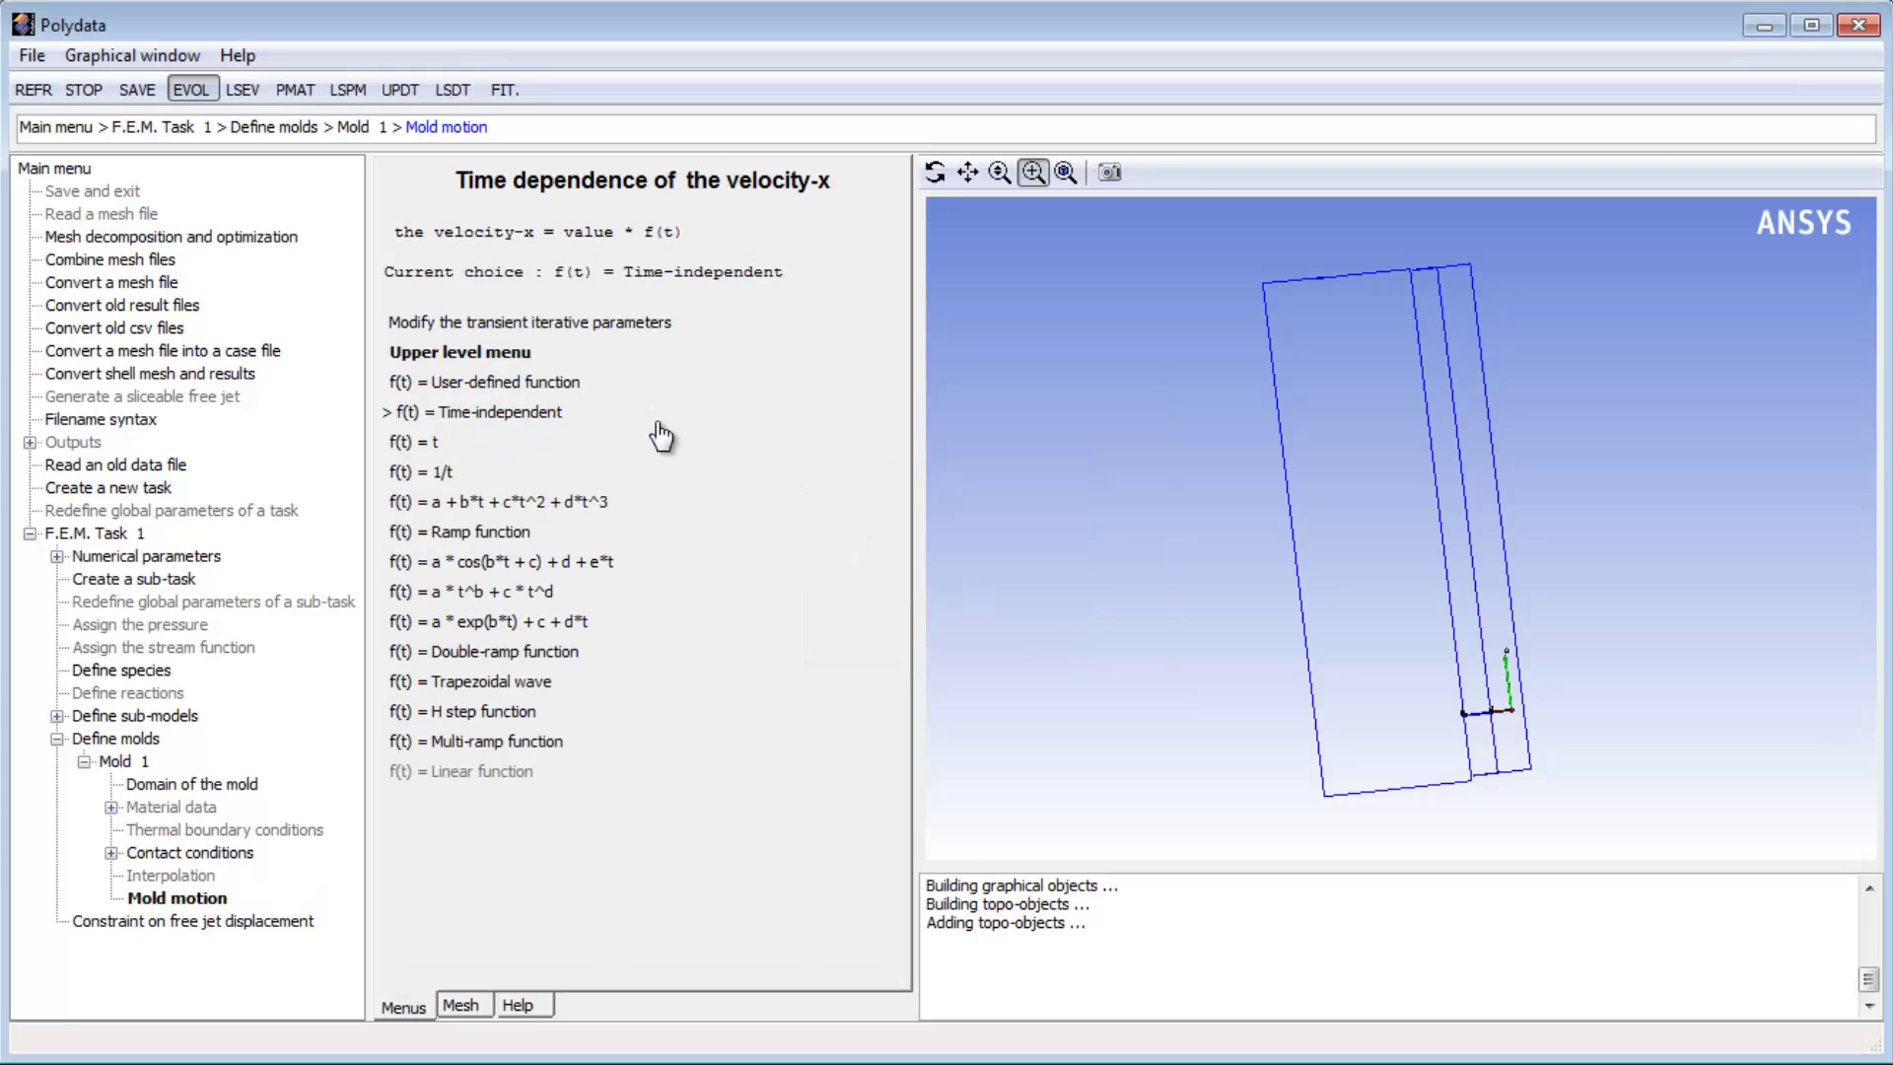
{"action": "left_click", "coordinate": [496, 369]}
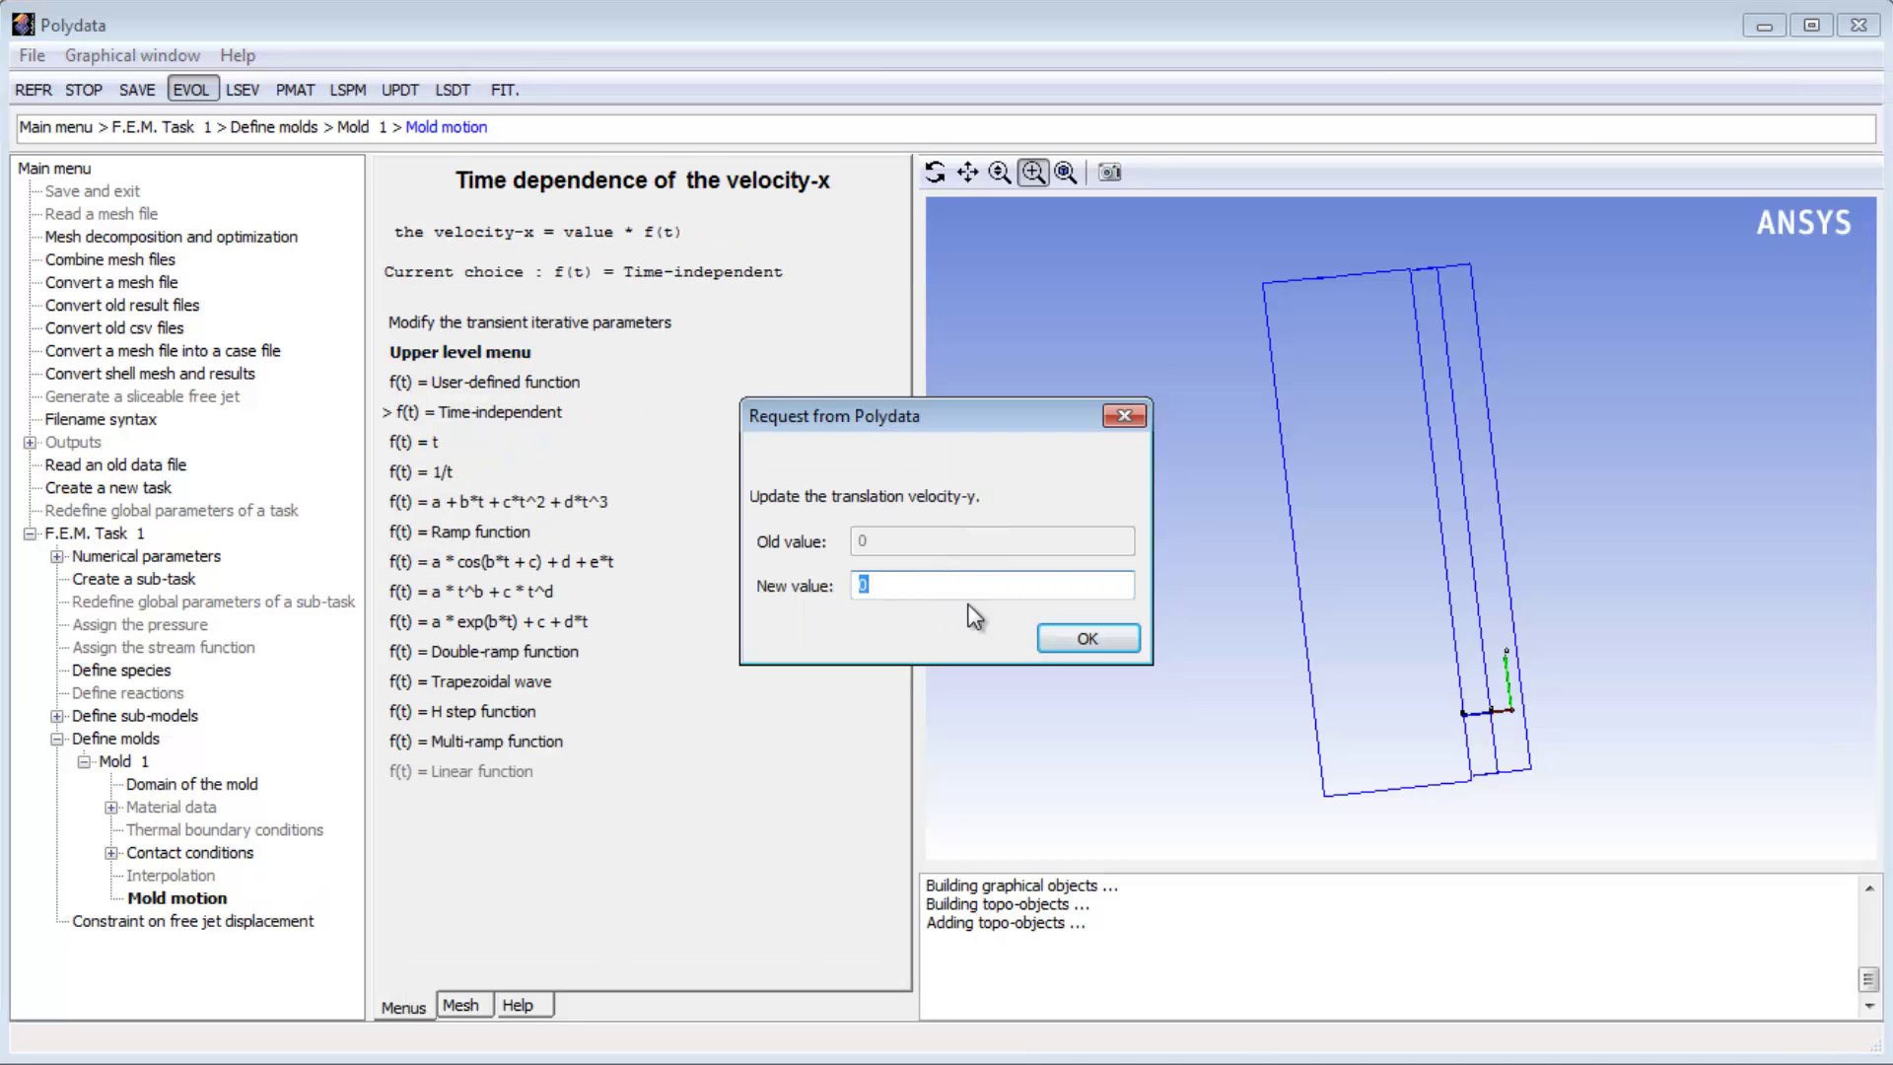
{"action": "left_click", "coordinate": [1067, 635]}
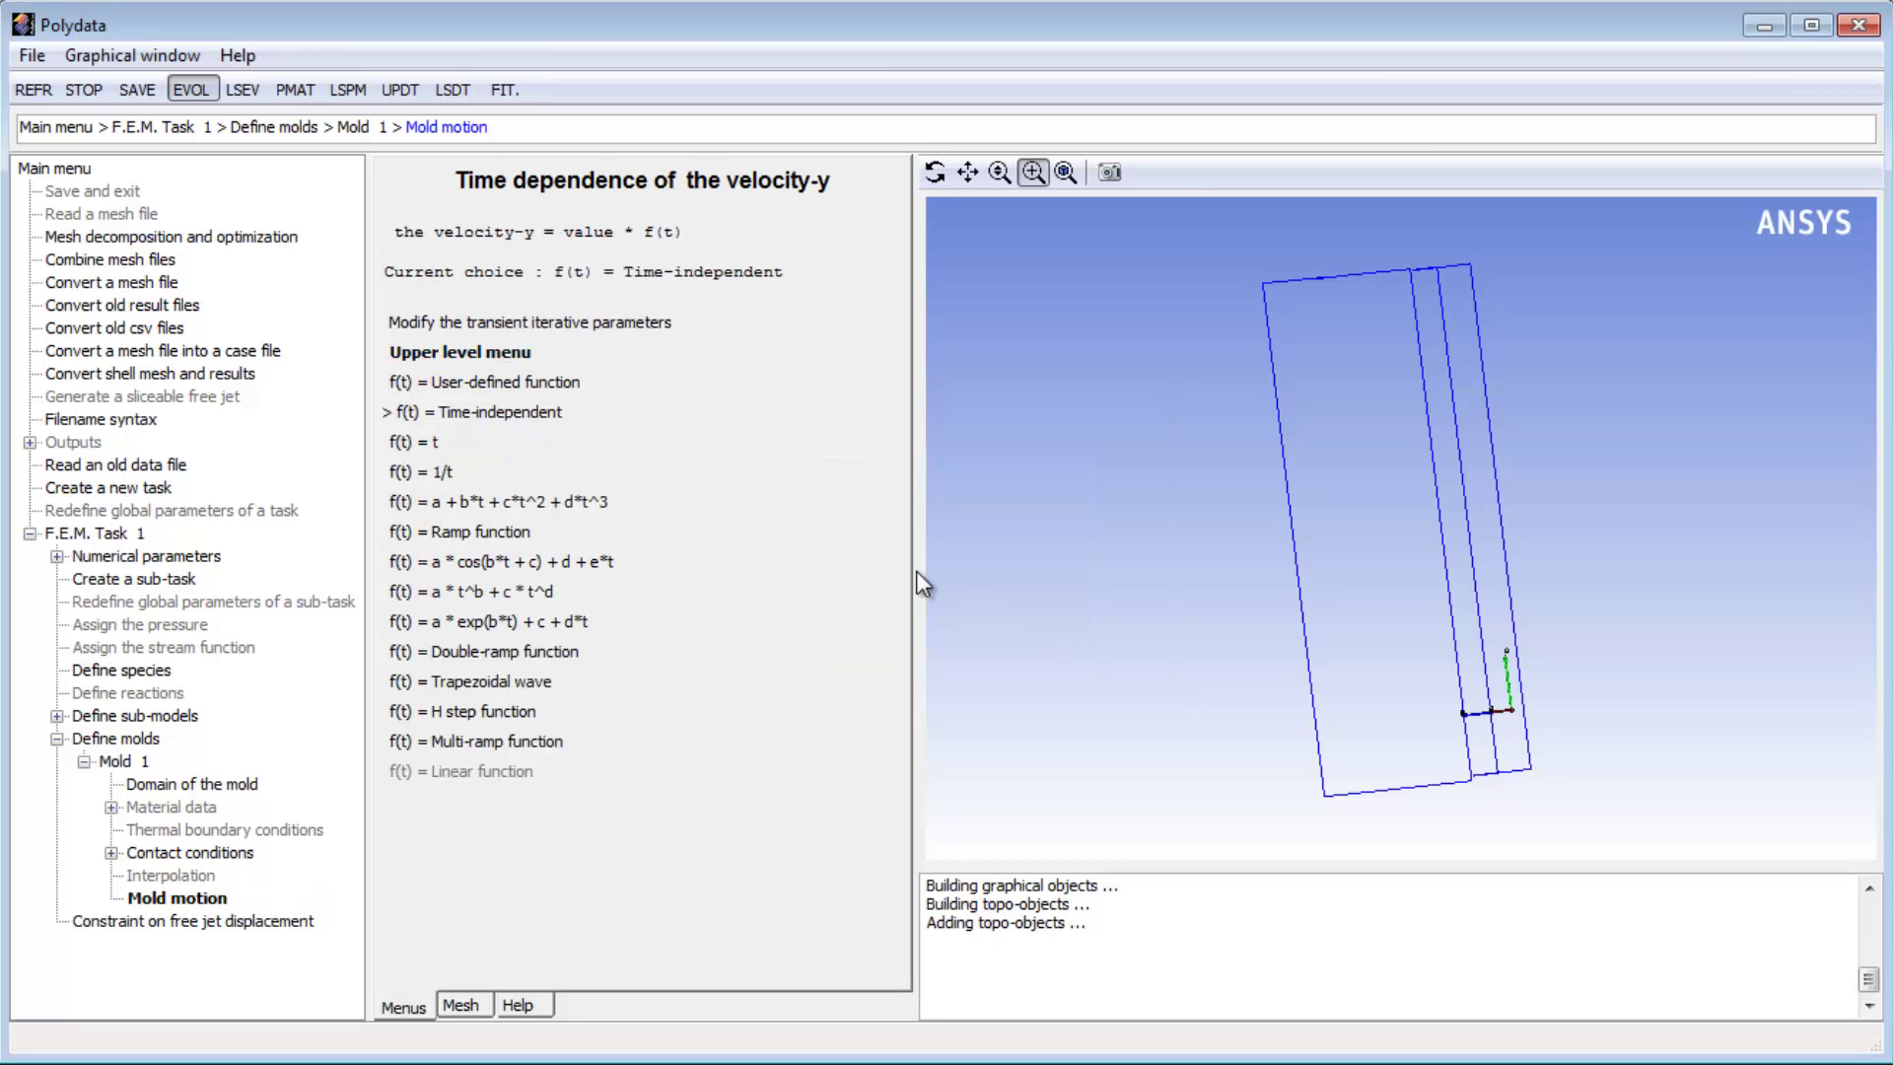
{"action": "left_click", "coordinate": [497, 353]}
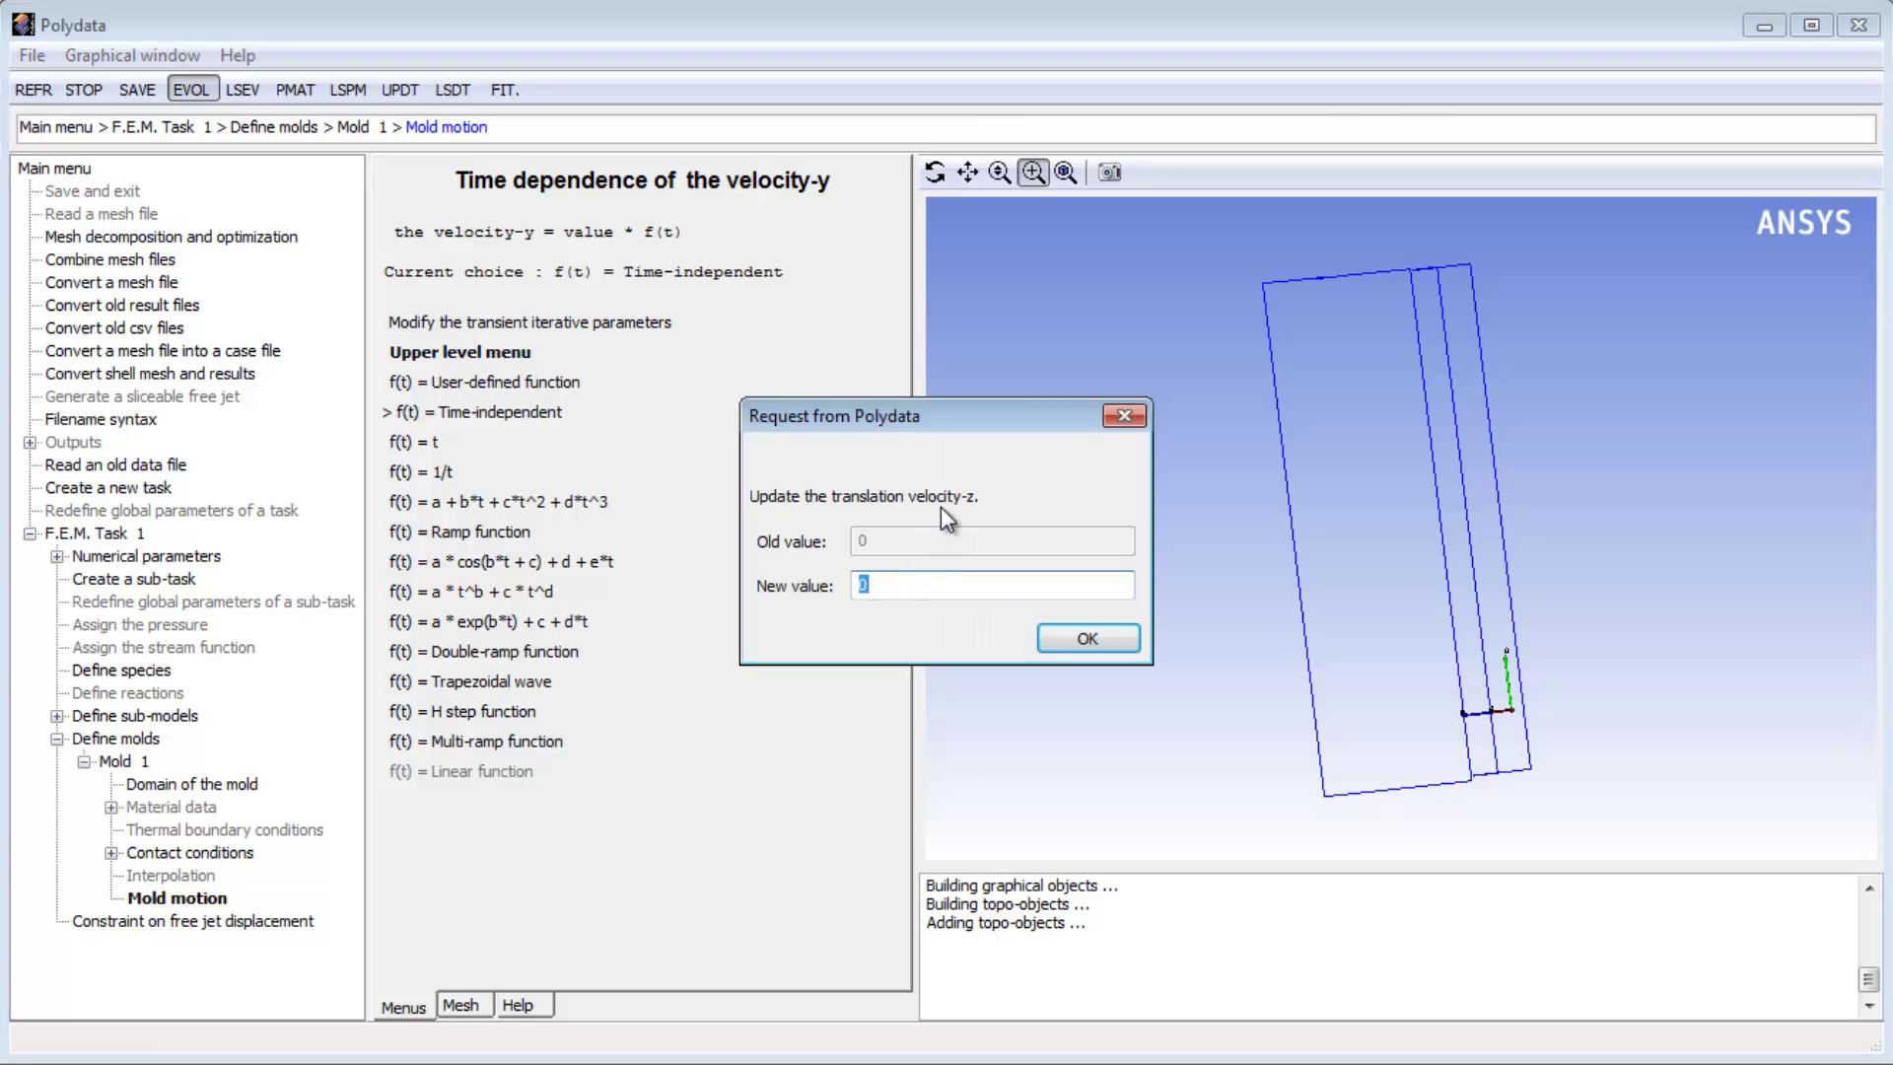
{"action": "type", "text": "-350"}
{"action": "left_click", "coordinate": [1070, 636]}
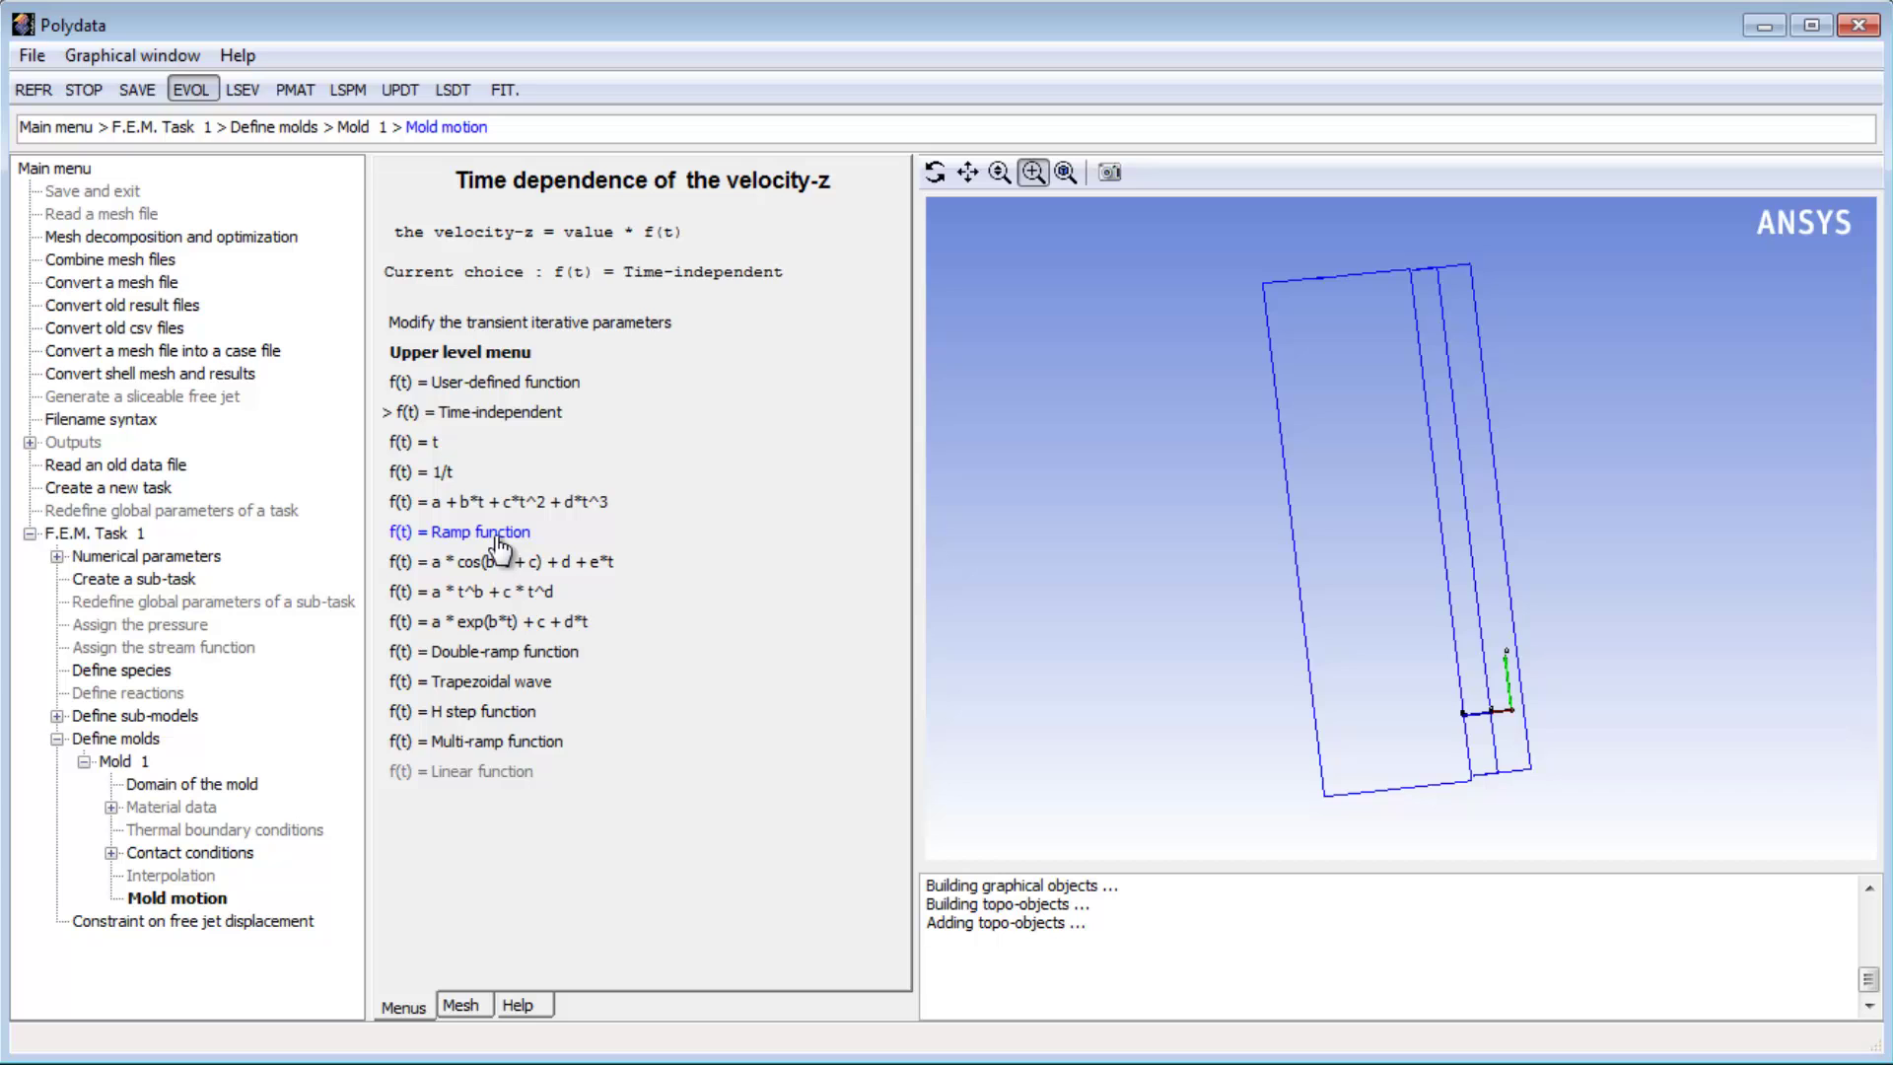
Make the mold's z velocity follow a ramp function of time, with a set to 0.2 and b kept at 1
{"action": "left_click", "coordinate": [502, 541]}
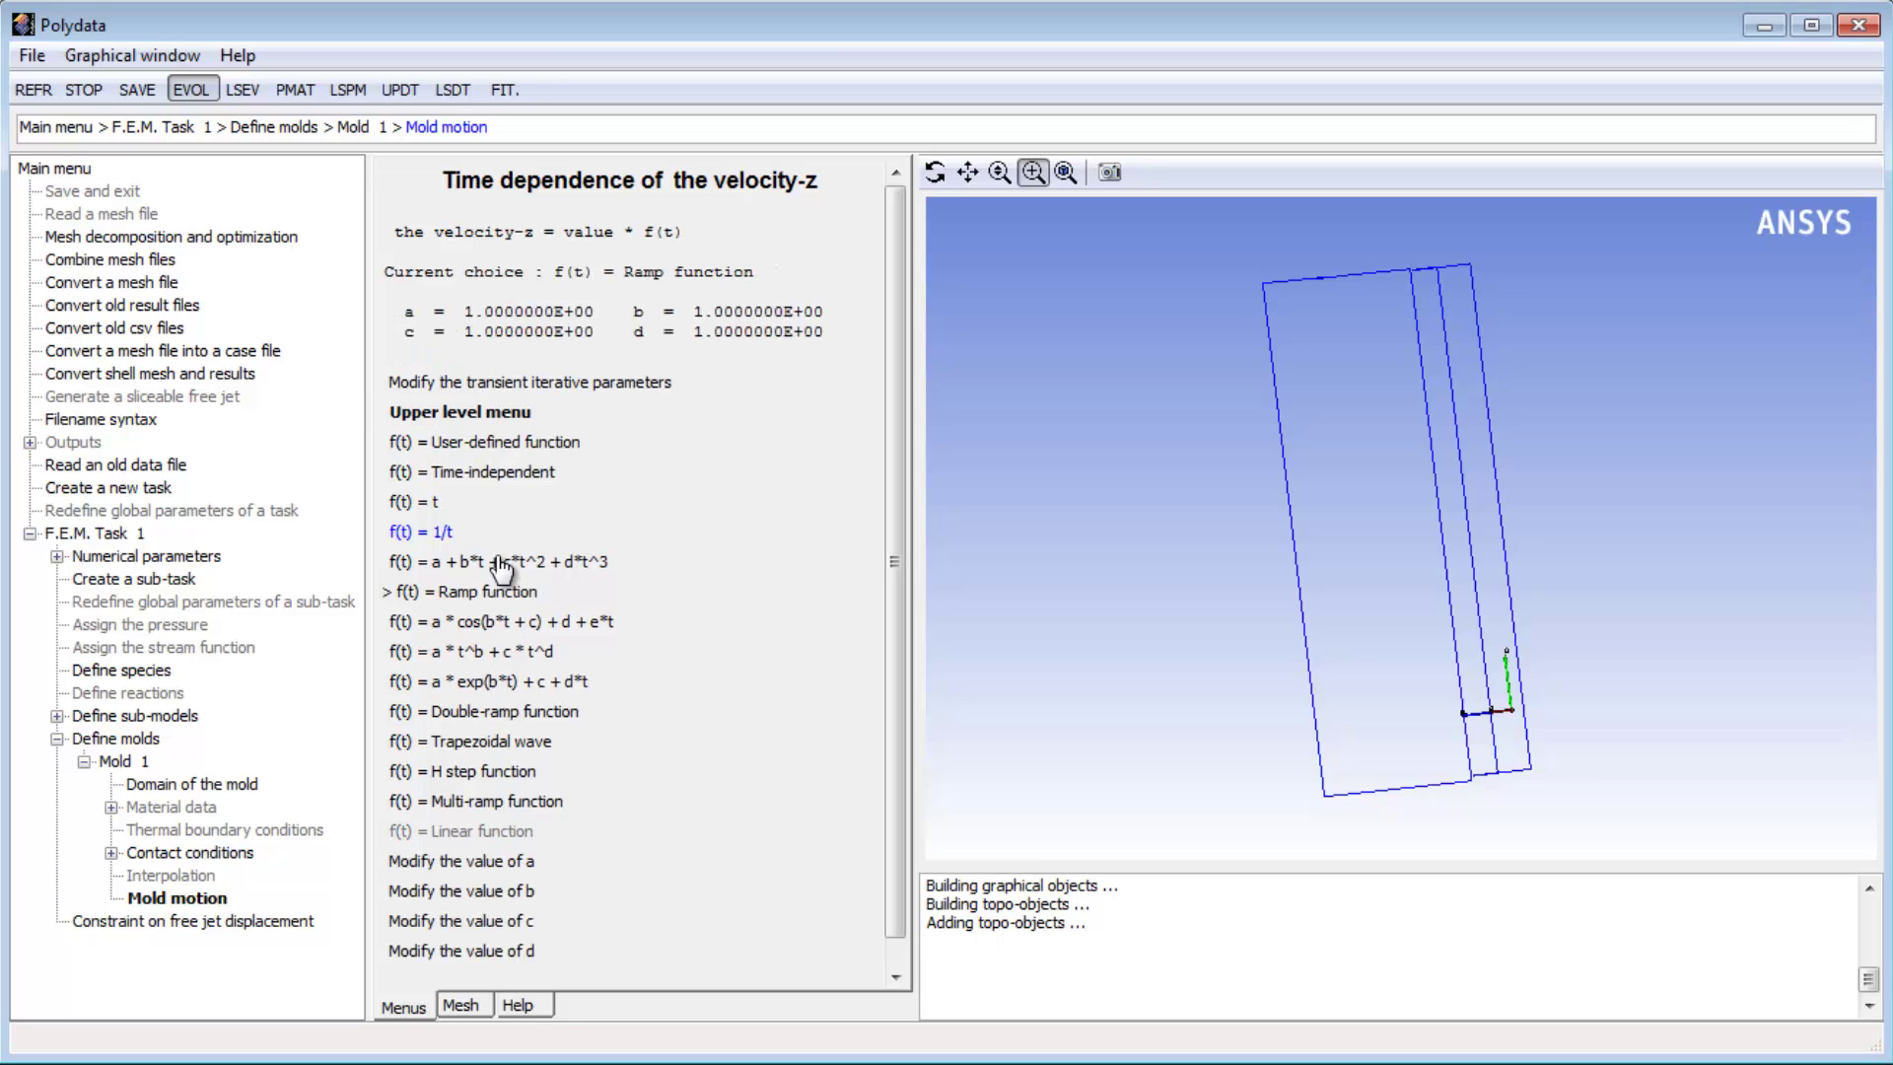
{"action": "left_click", "coordinate": [521, 864]}
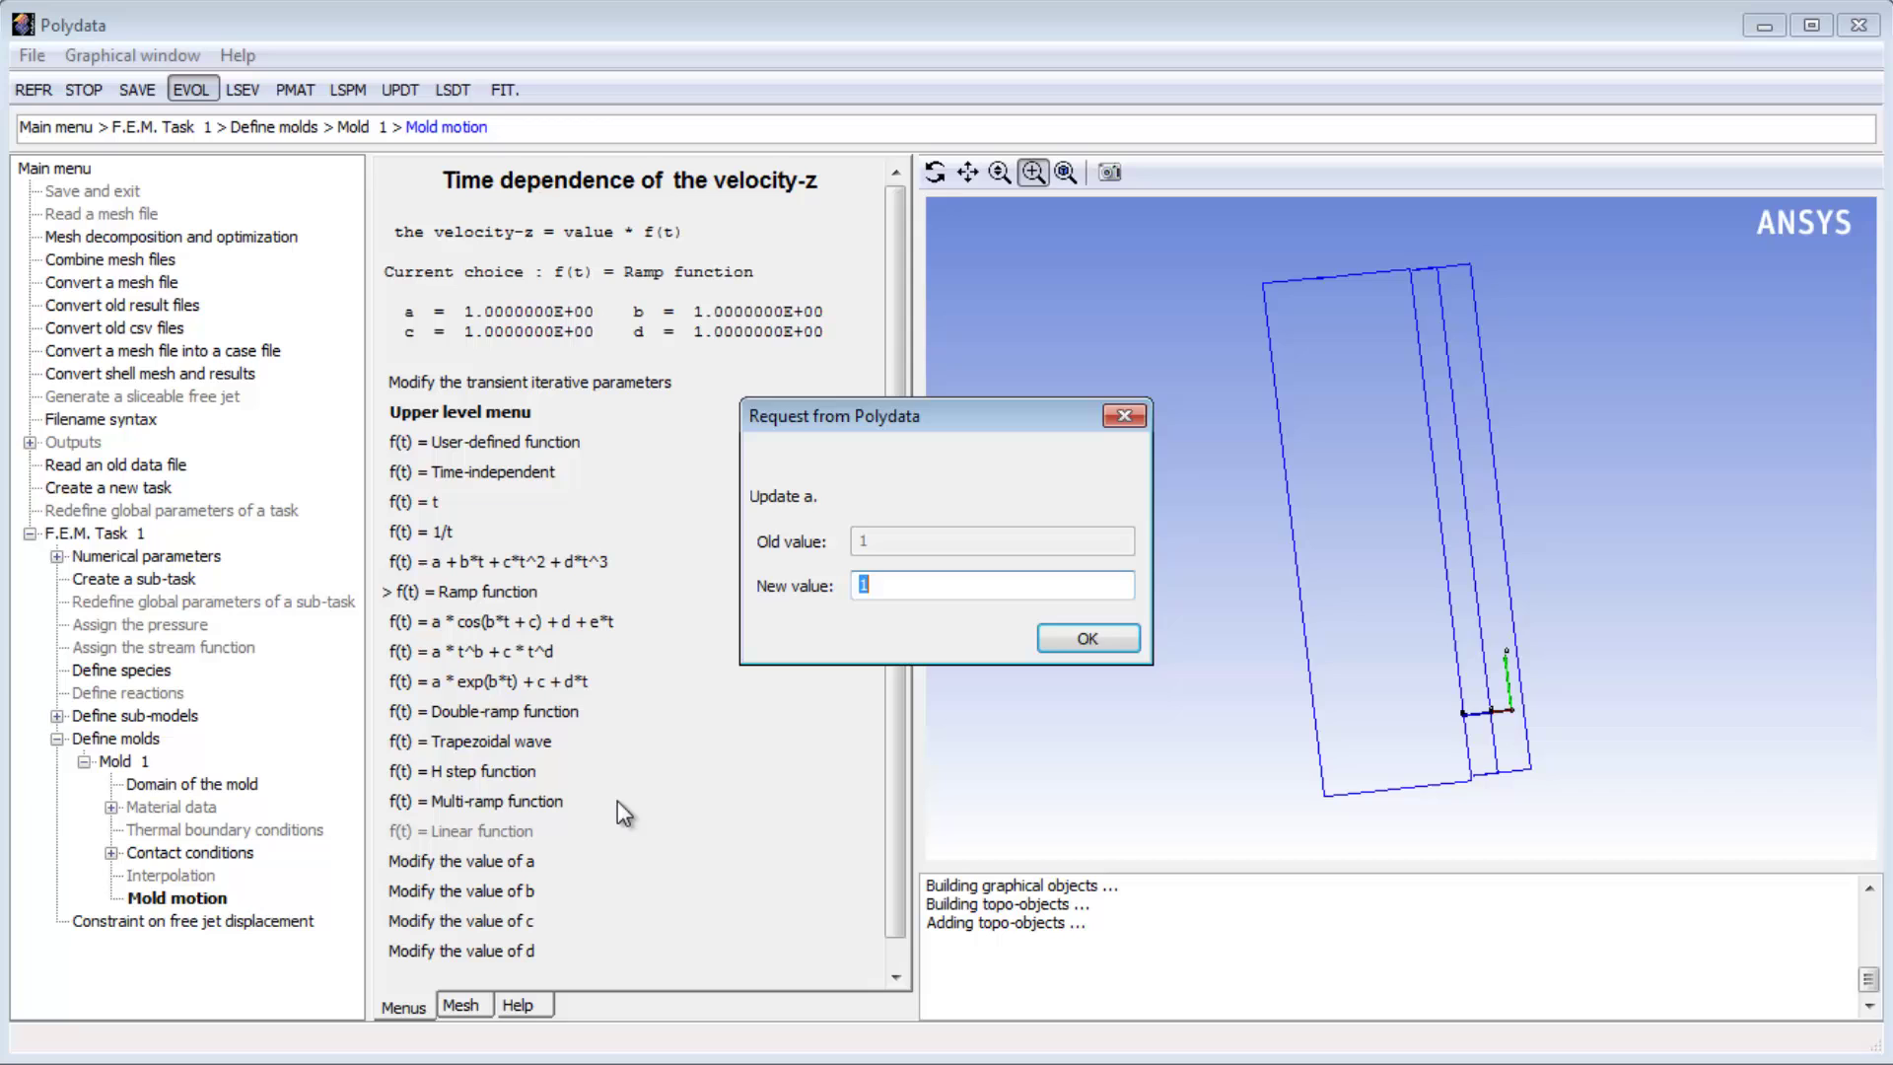
{"action": "type", "text": "0.2"}
{"action": "left_click", "coordinate": [1071, 641]}
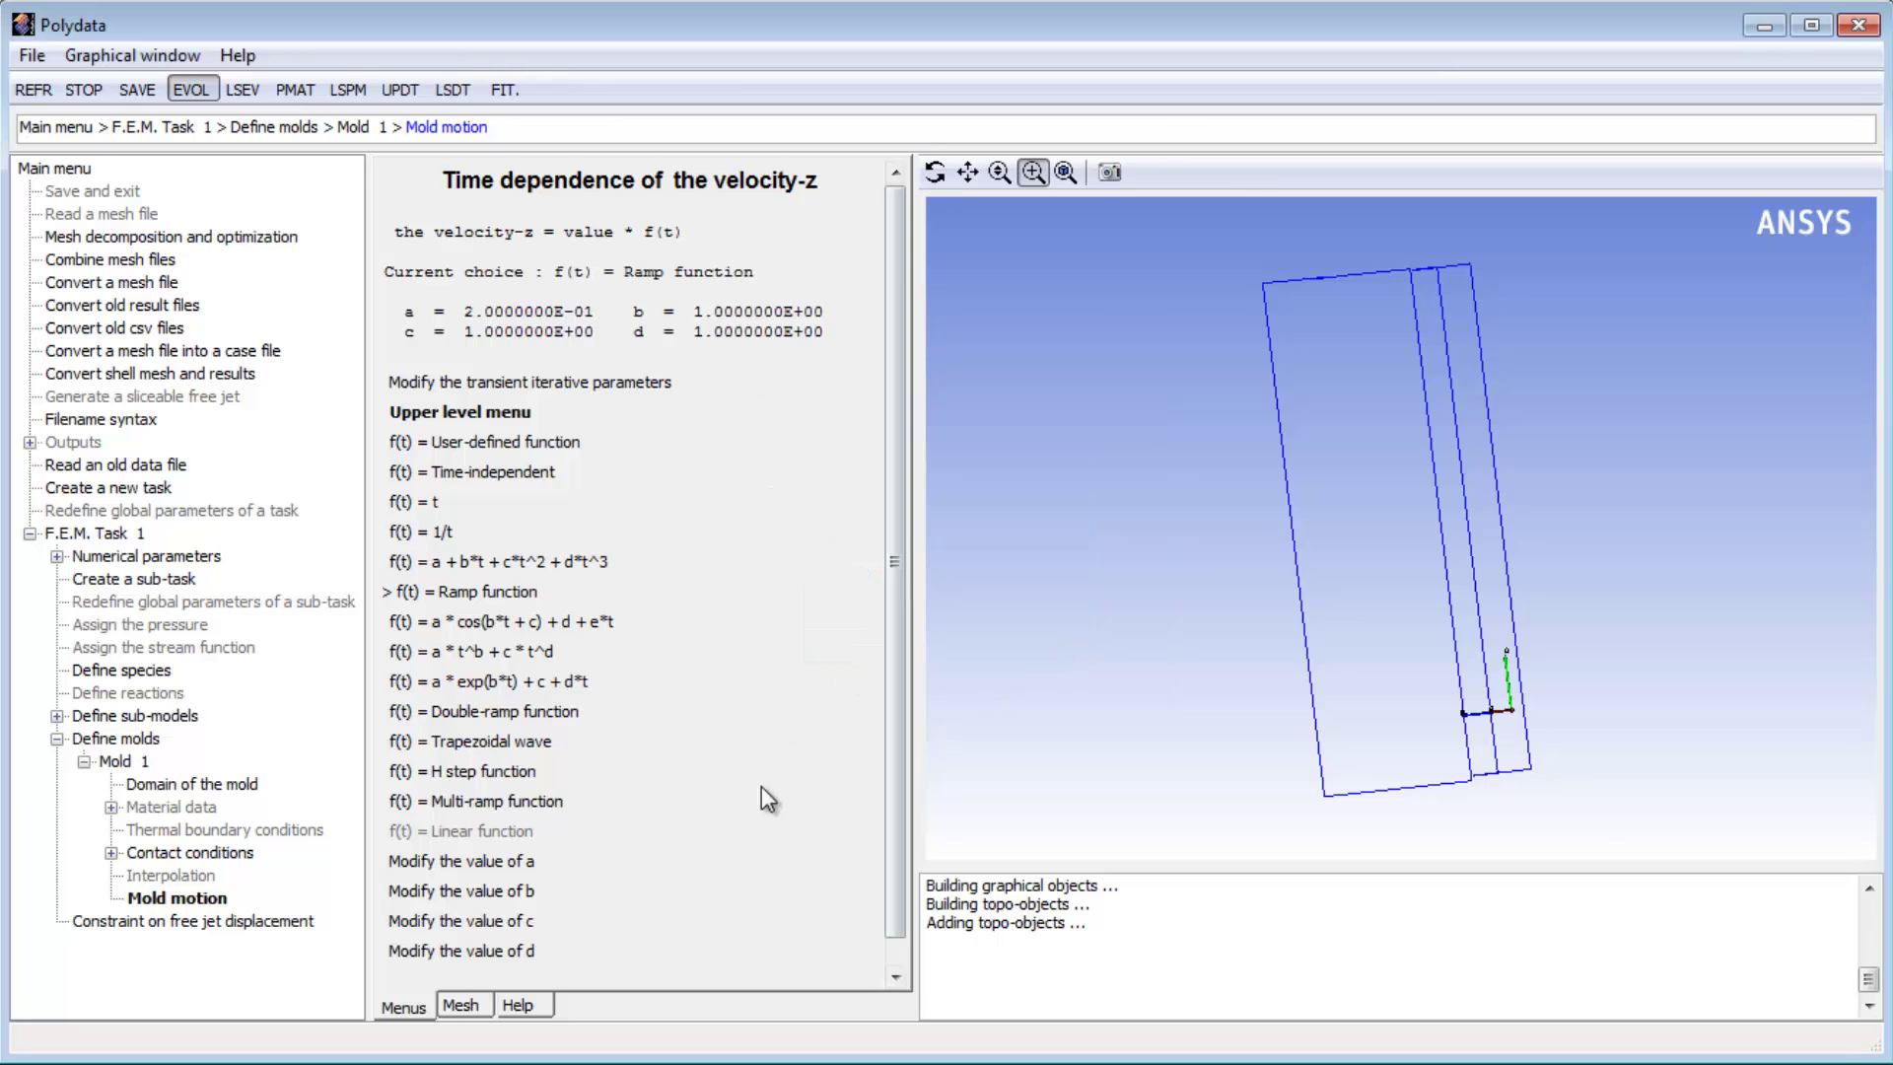
{"action": "left_click", "coordinate": [497, 891]}
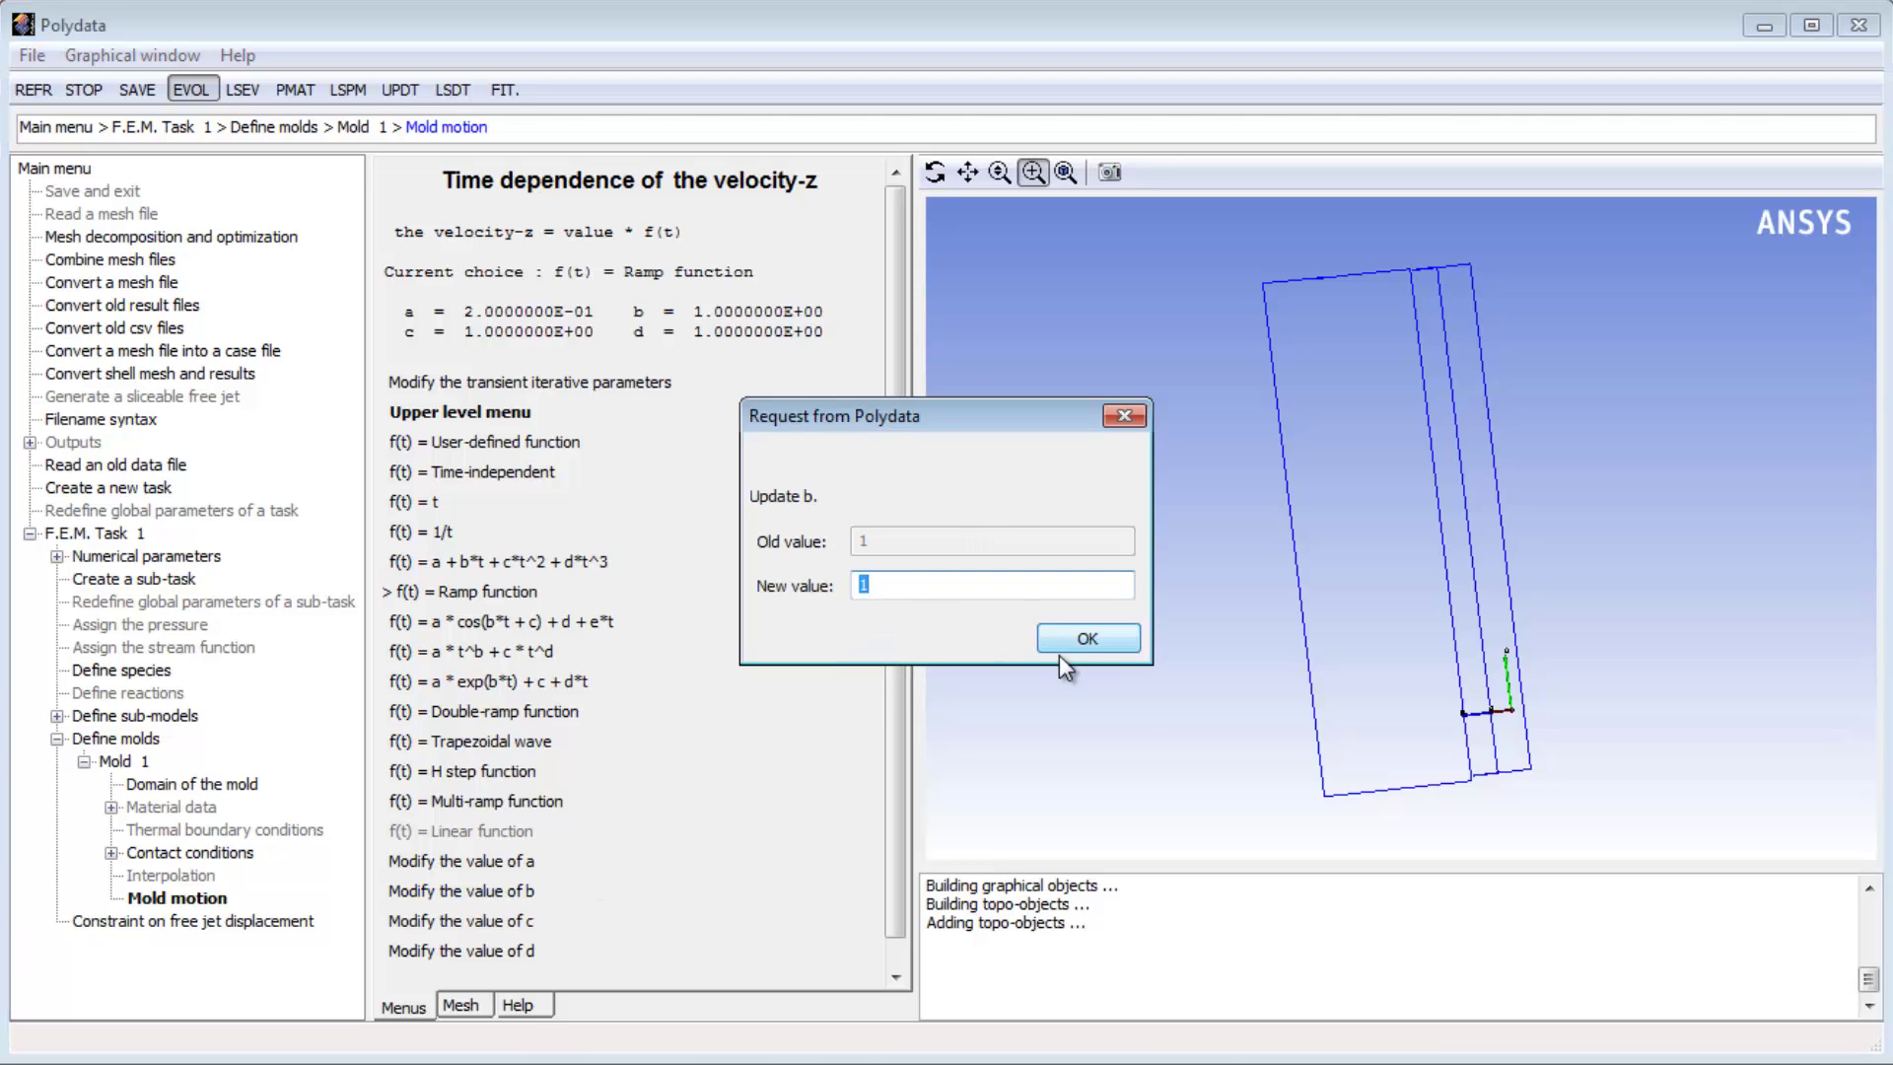
{"action": "left_click", "coordinate": [1078, 639]}
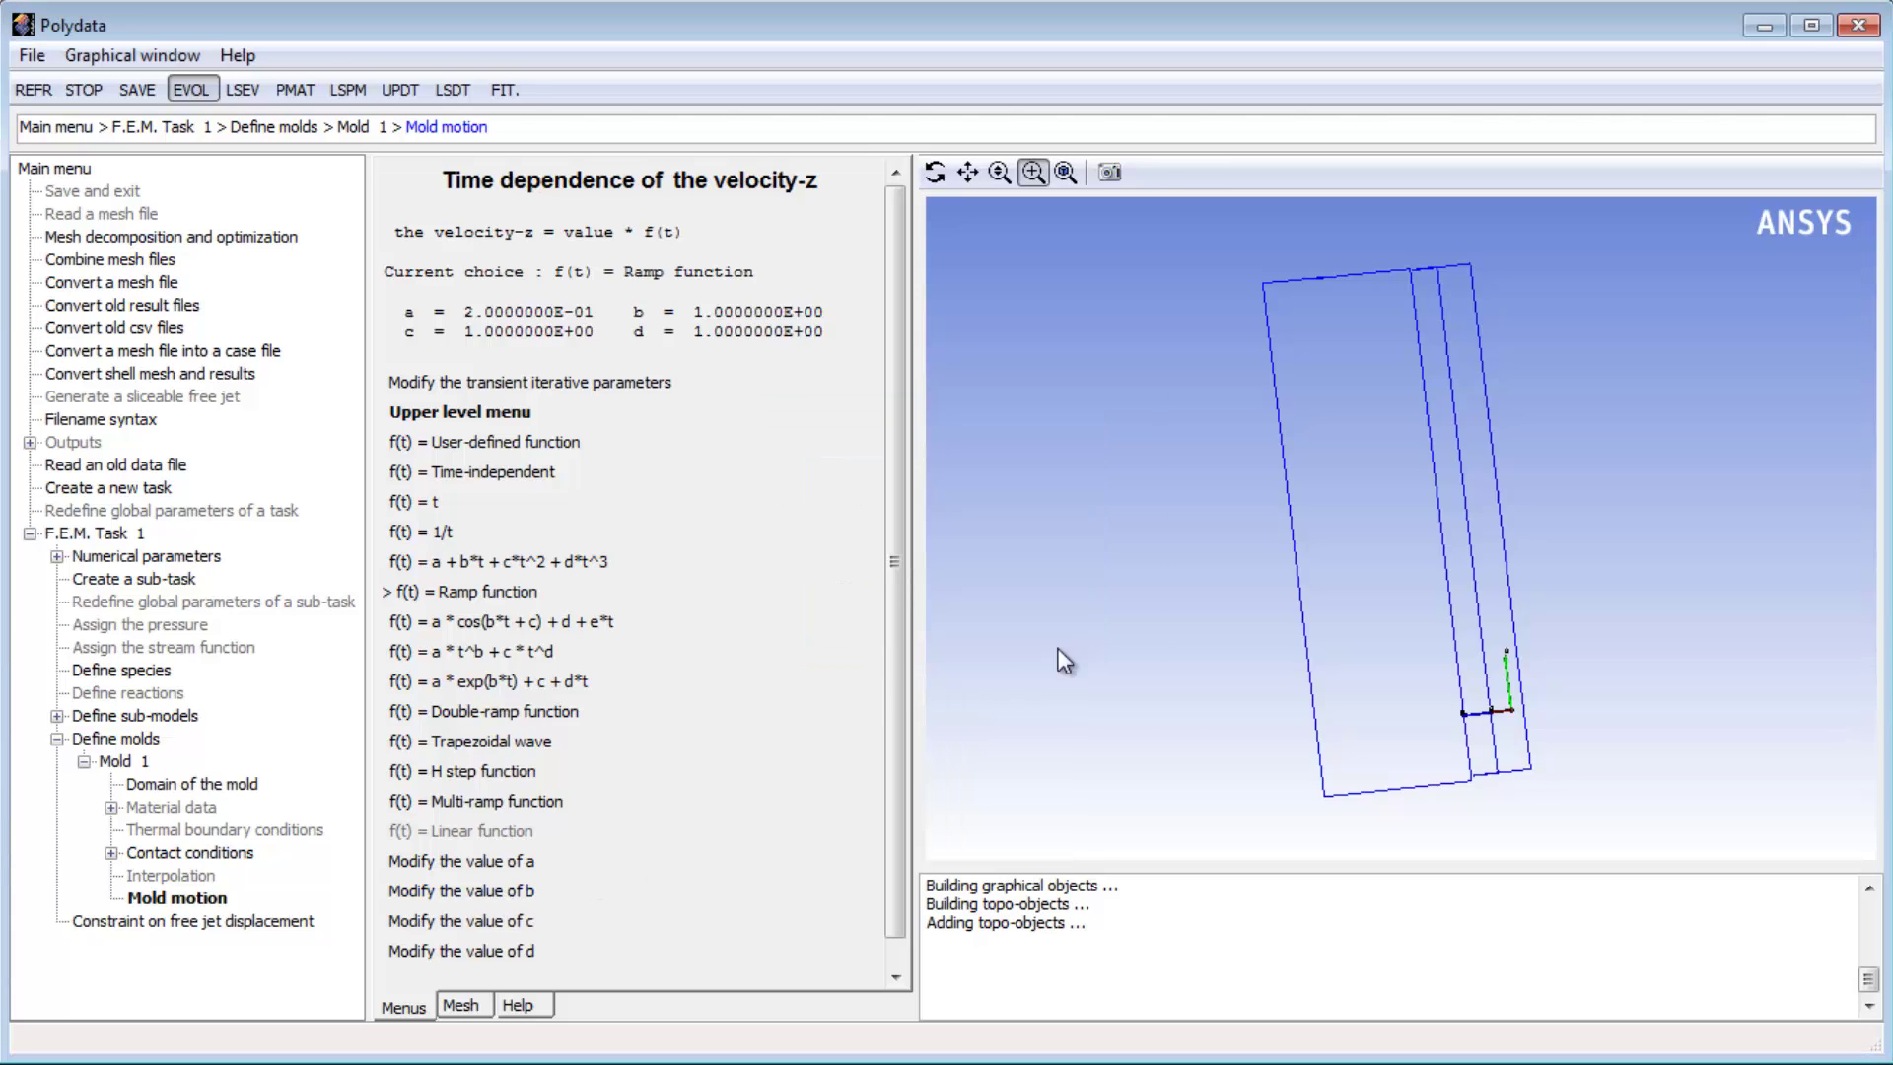
Set the z-velocity ramp's c to 0.20001 and d to 0, and return to the F.E.M. Task 1 level
{"action": "left_click", "coordinate": [523, 921]}
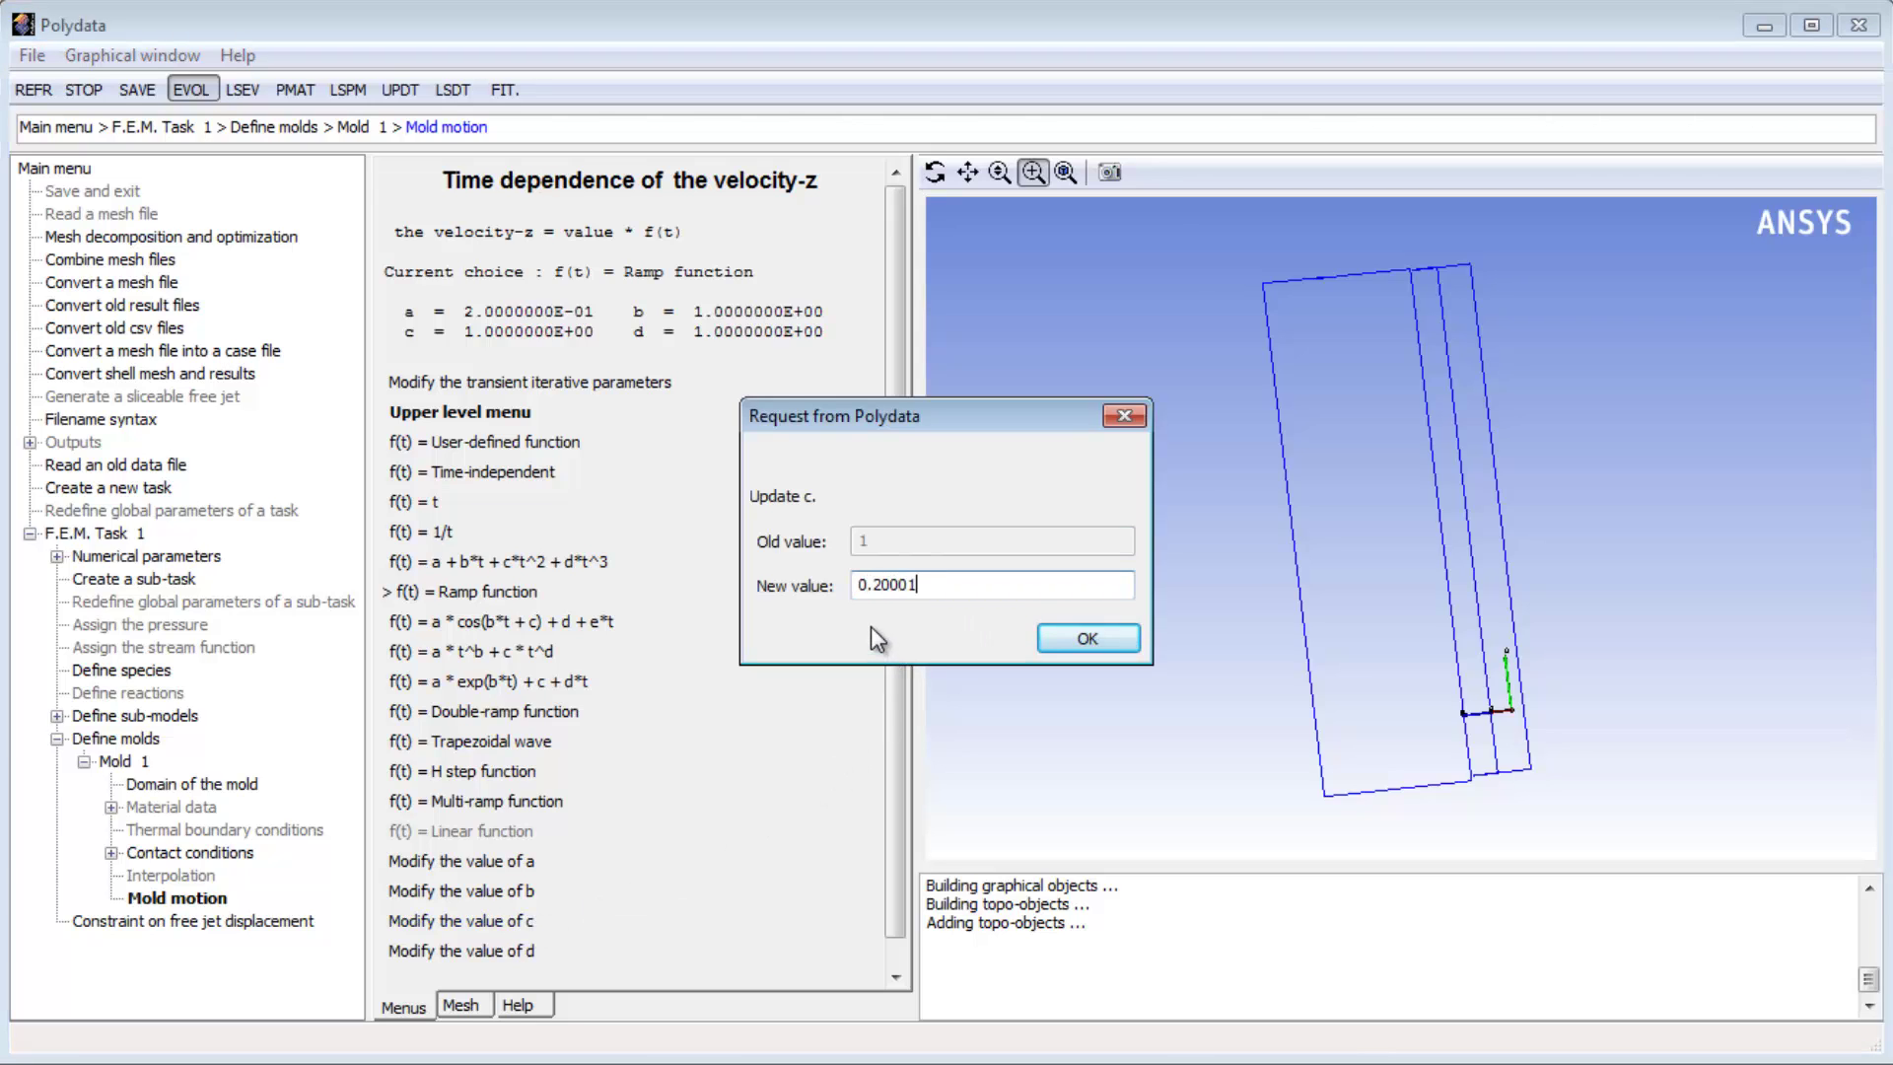
{"action": "left_click", "coordinate": [1070, 639]}
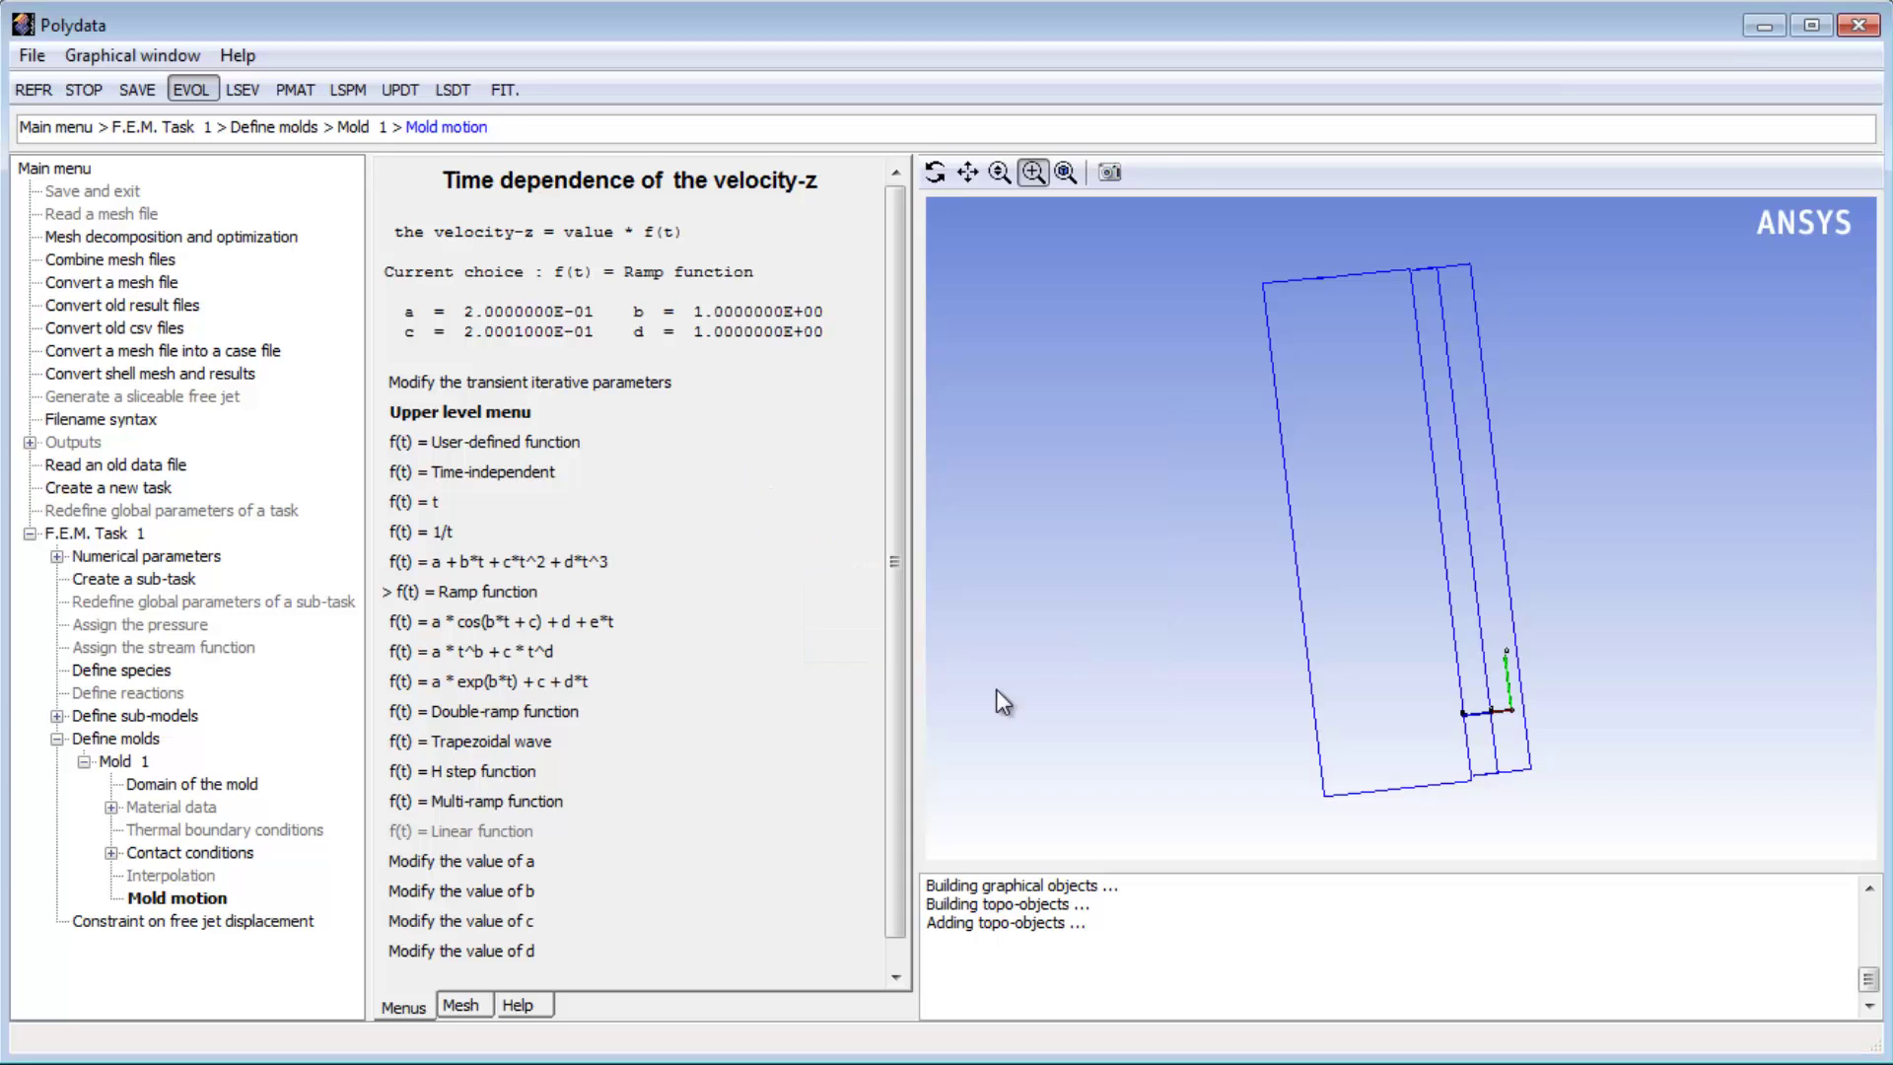
{"action": "left_click", "coordinate": [529, 952]}
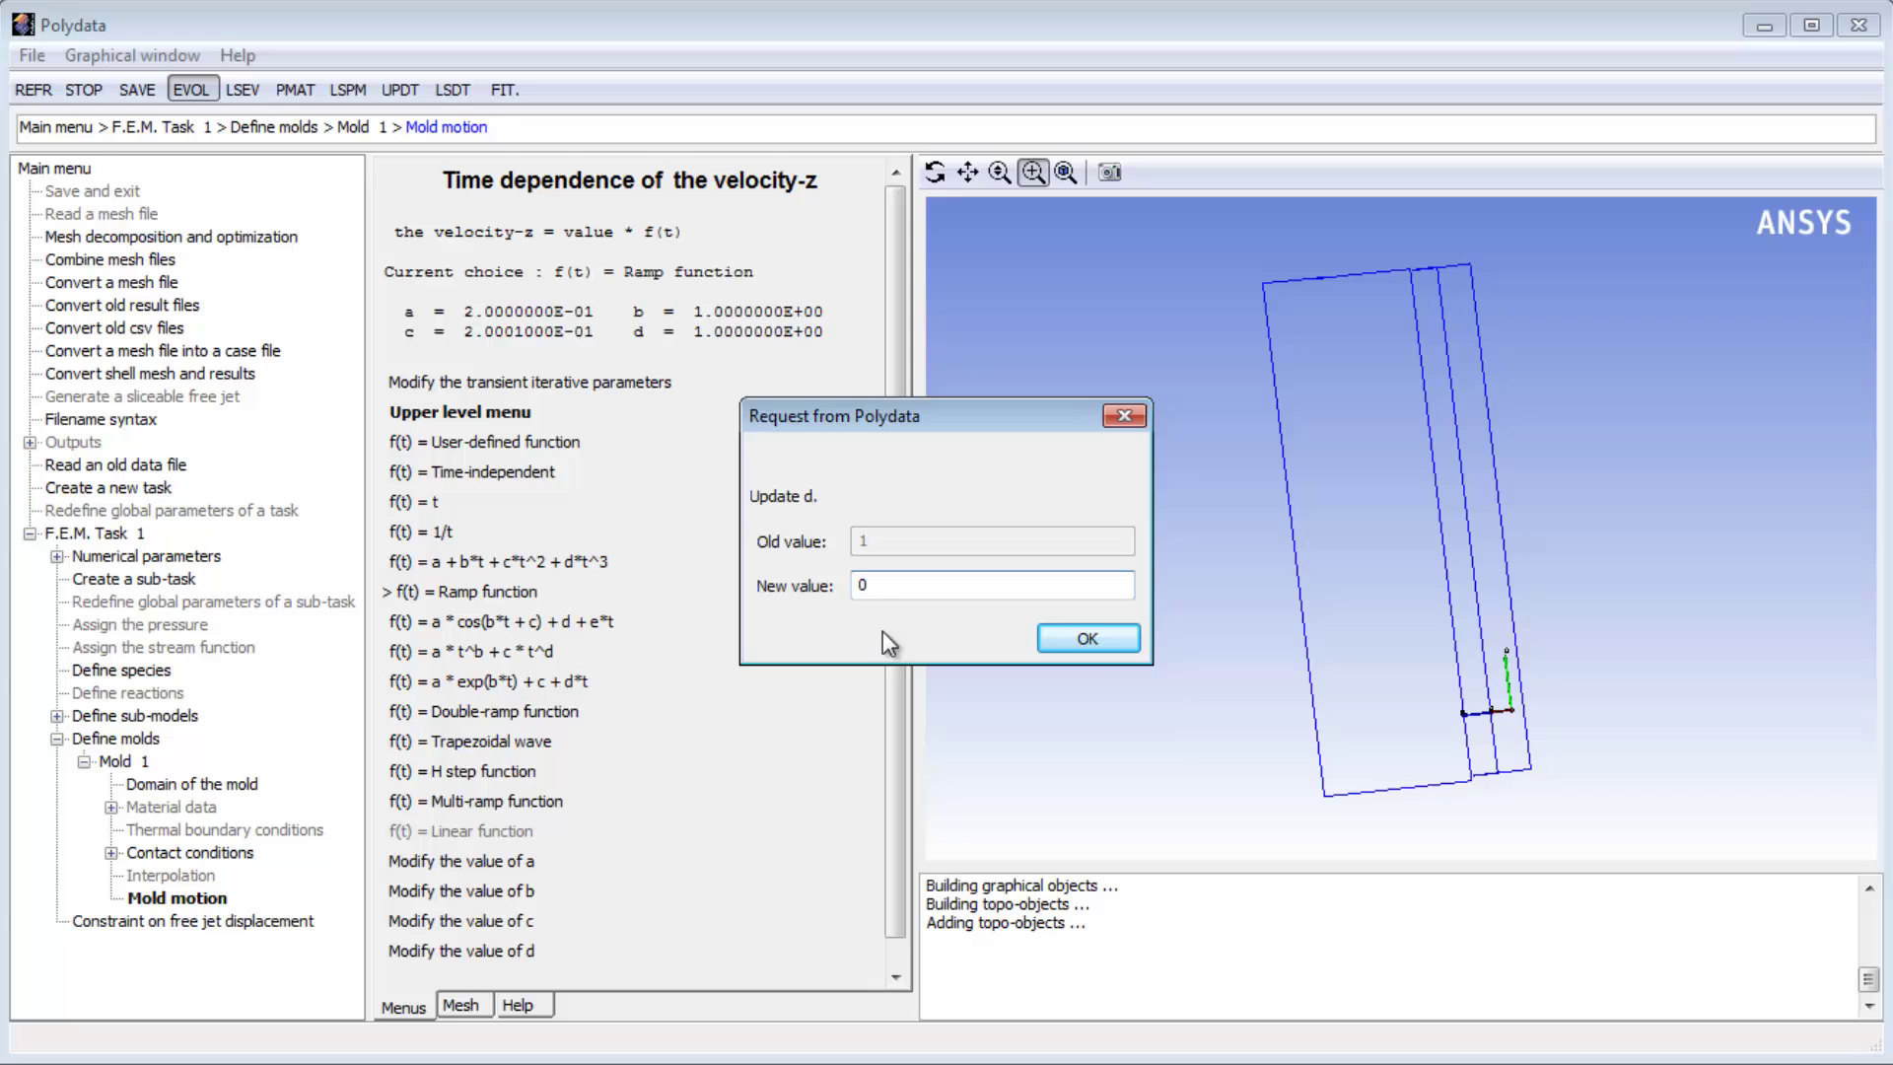
{"action": "left_click", "coordinate": [1086, 638]}
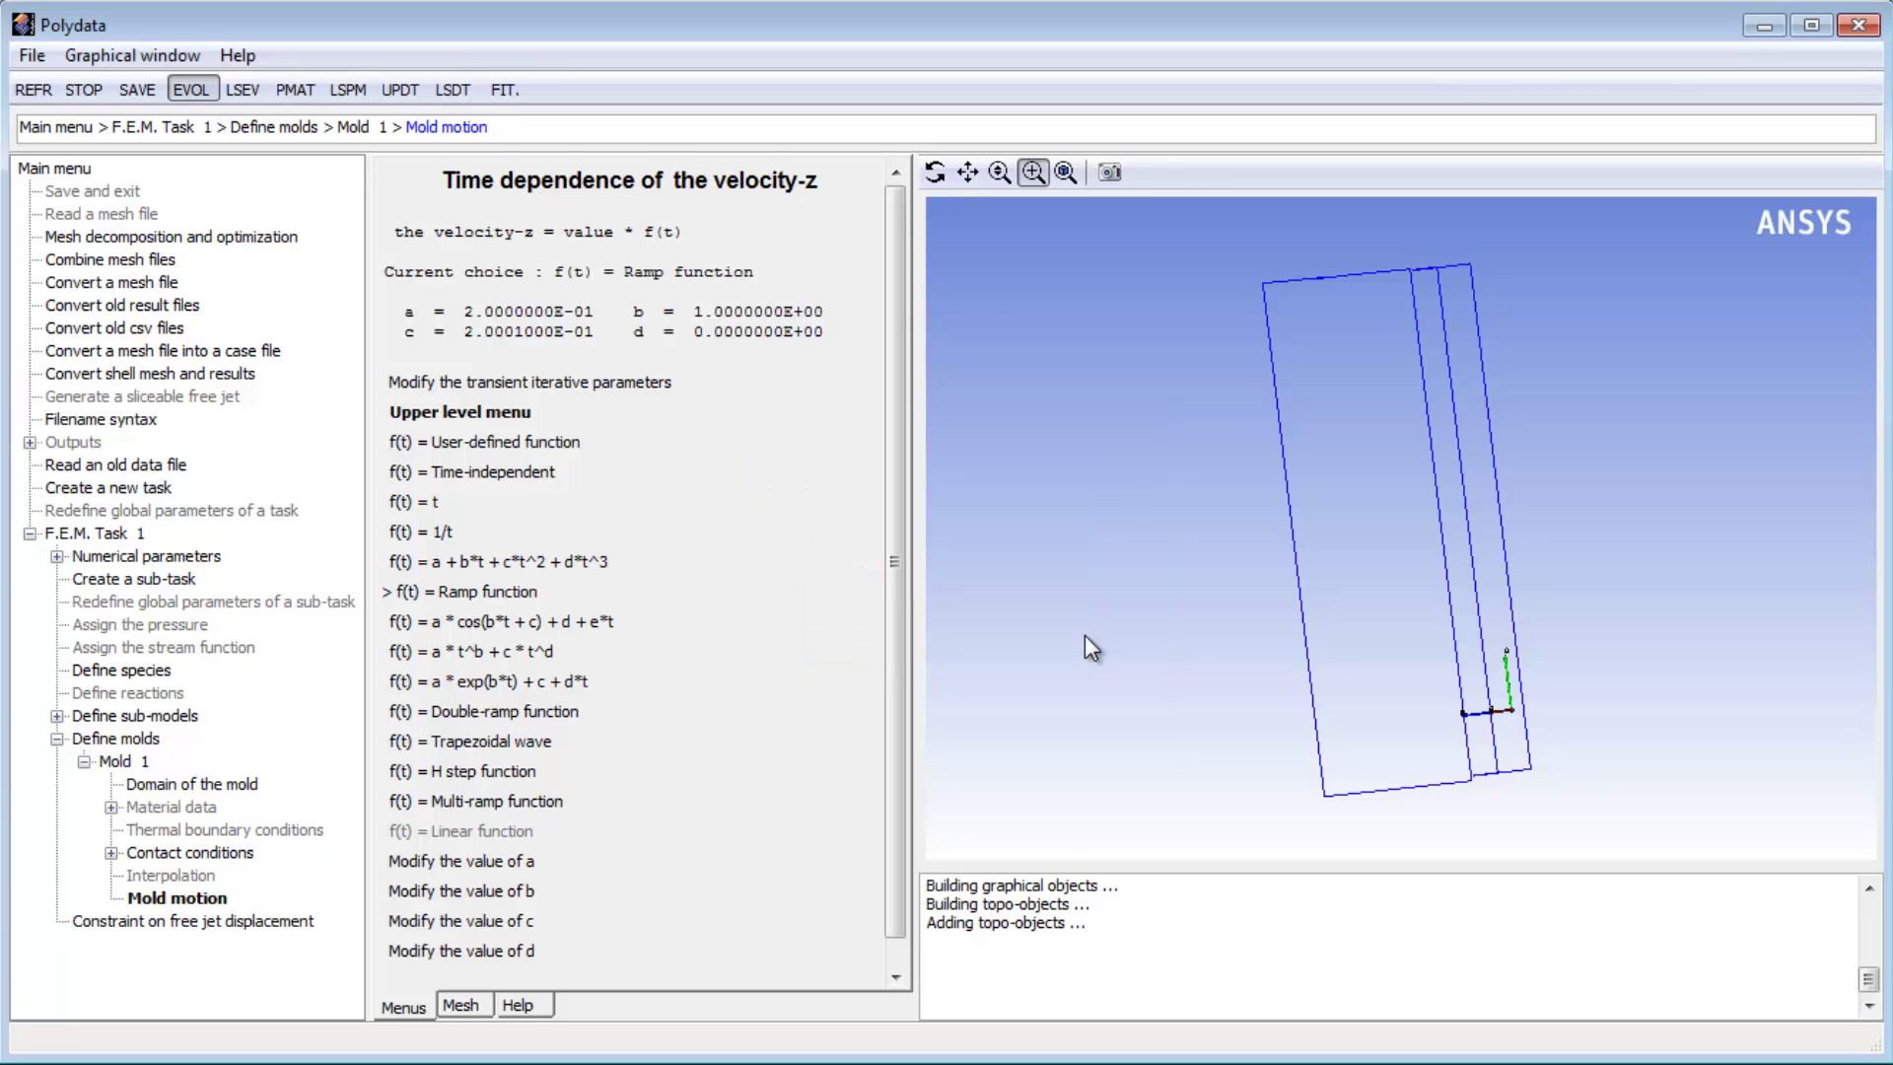
{"action": "left_click", "coordinate": [510, 415]}
{"action": "left_click", "coordinate": [487, 378]}
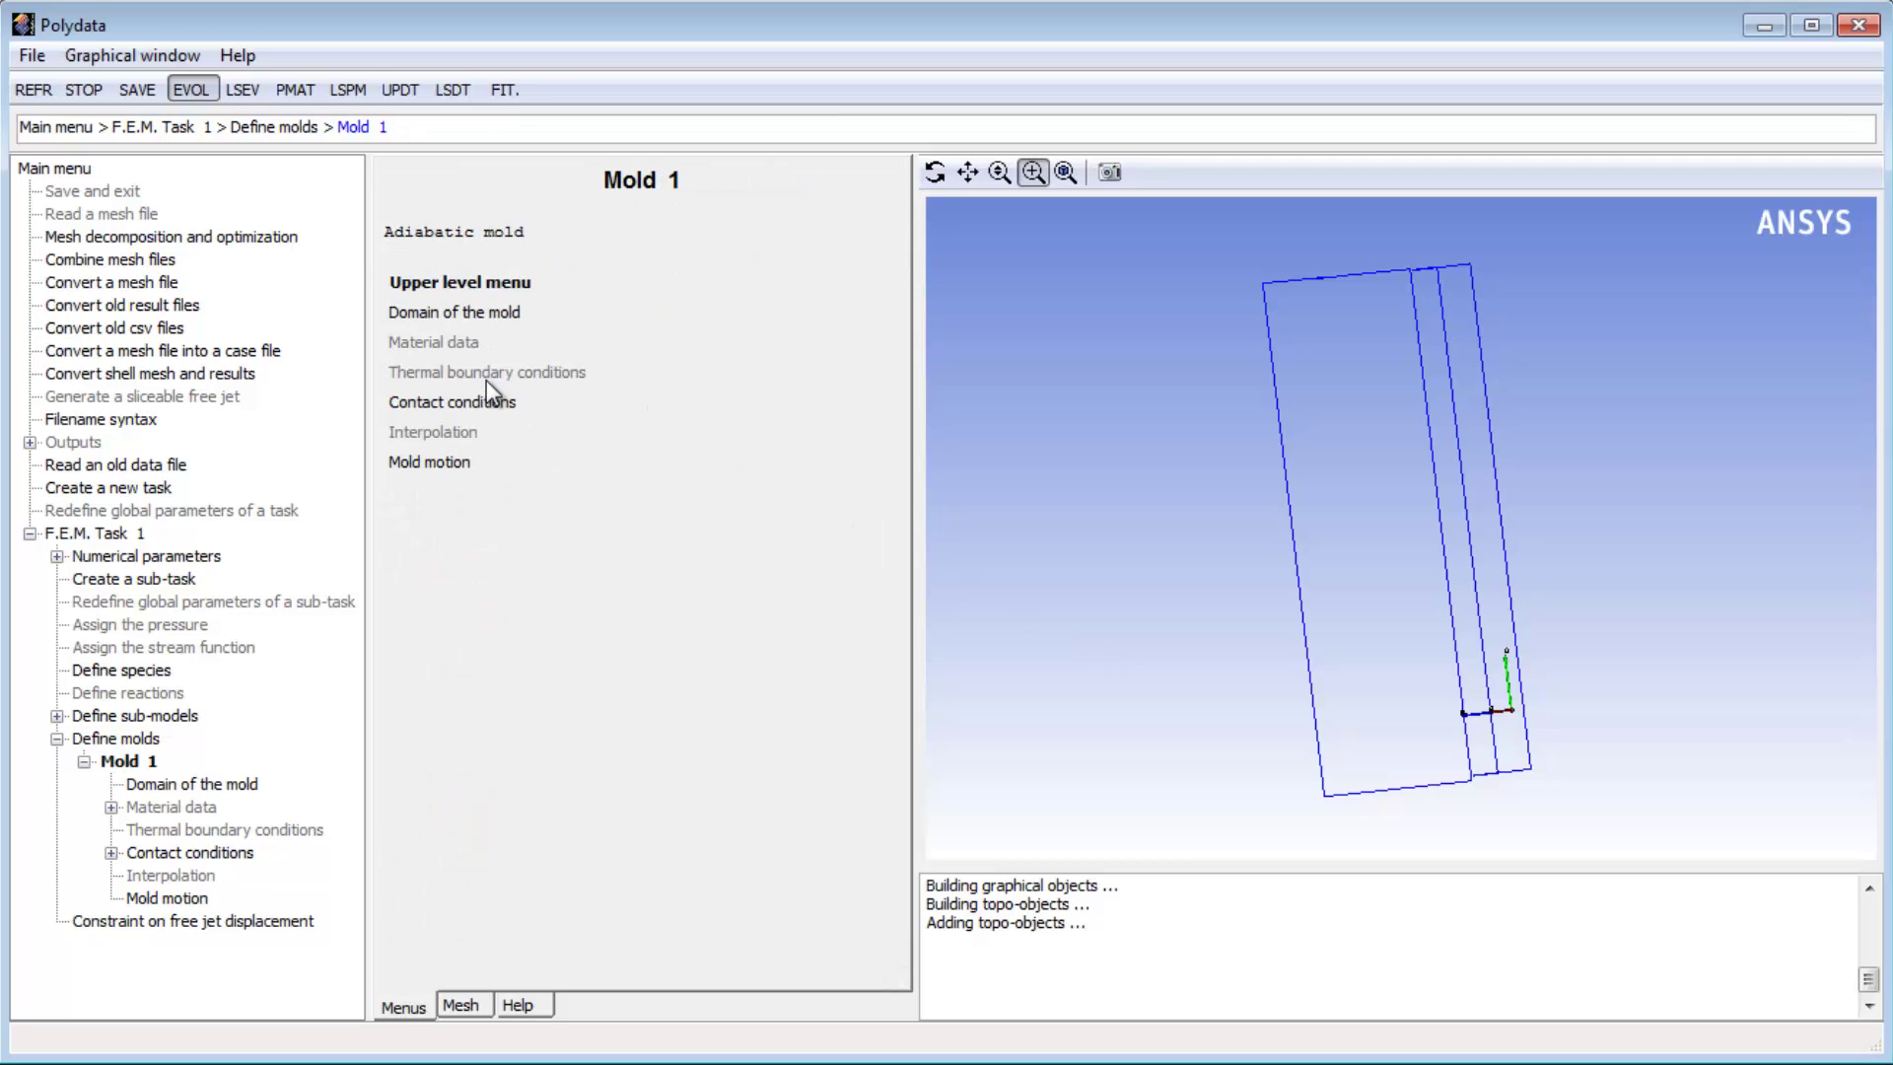
{"action": "left_click", "coordinate": [480, 288]}
{"action": "left_click", "coordinate": [481, 292]}
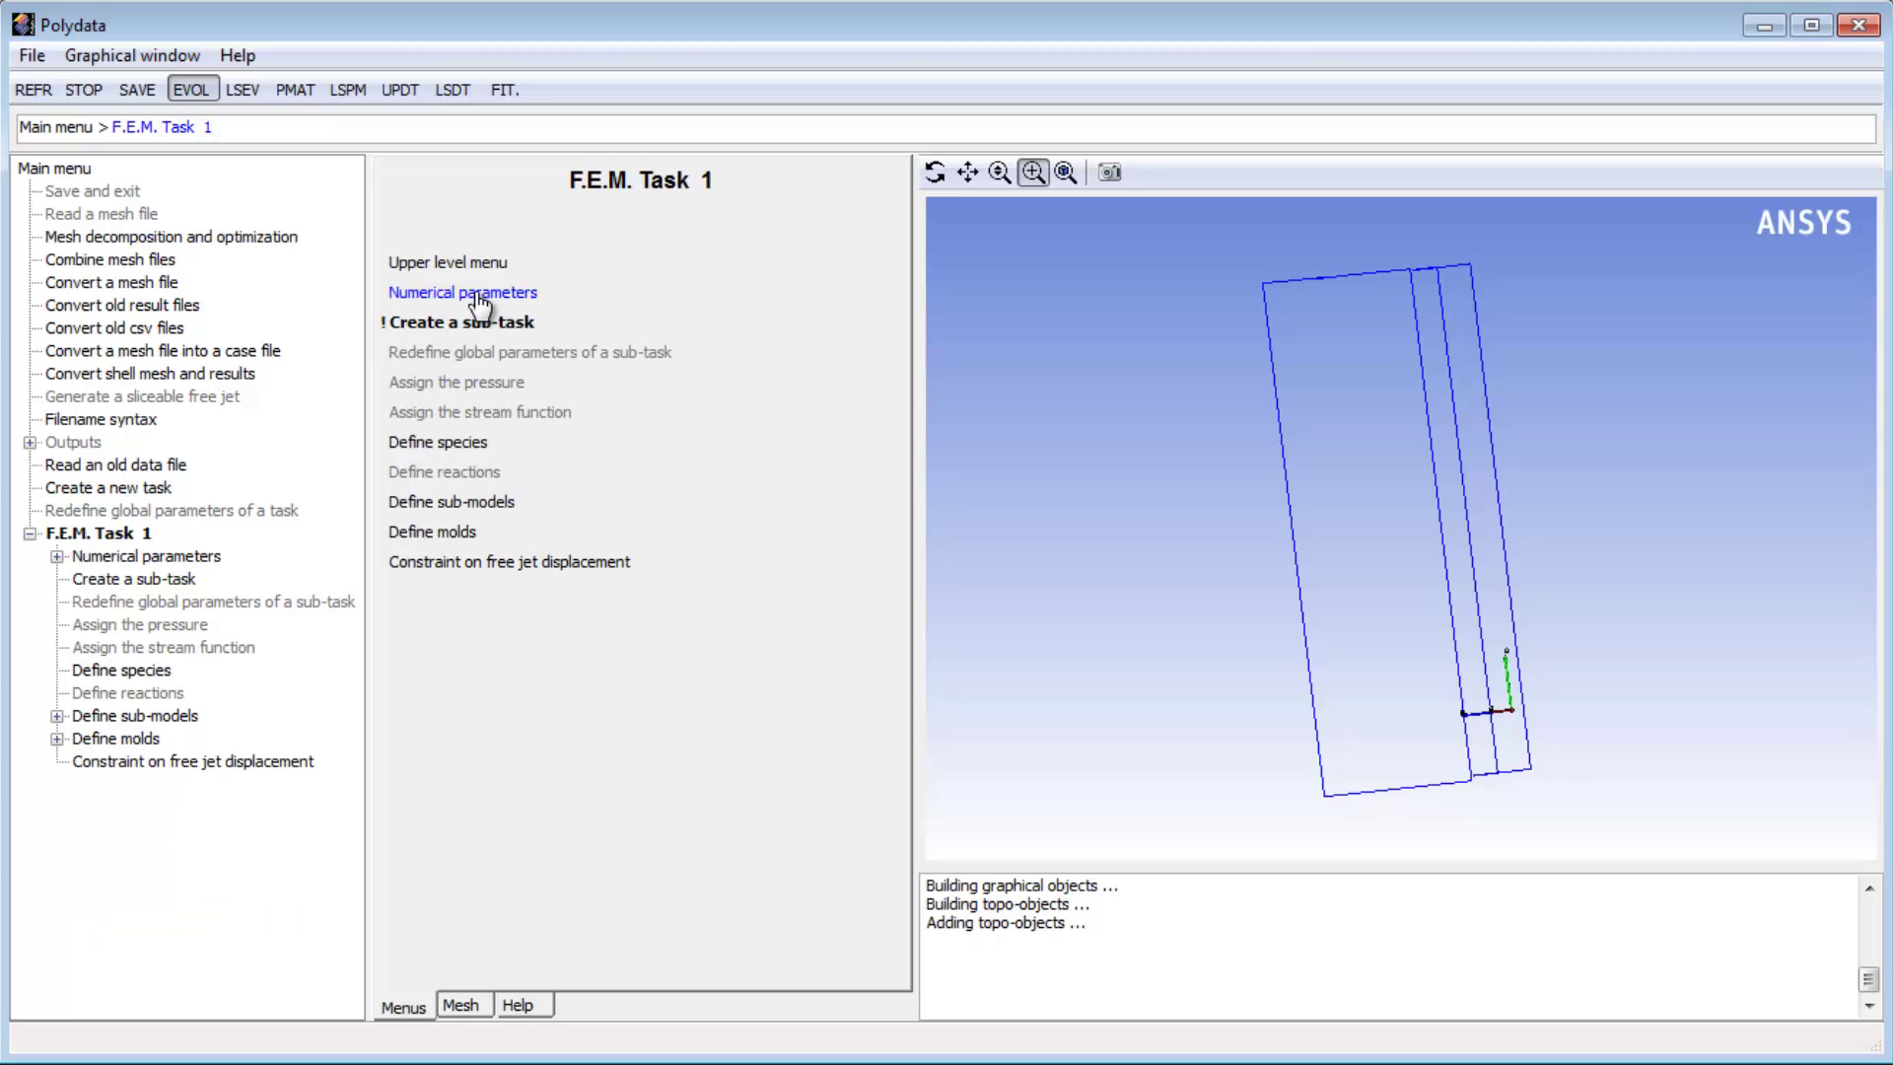